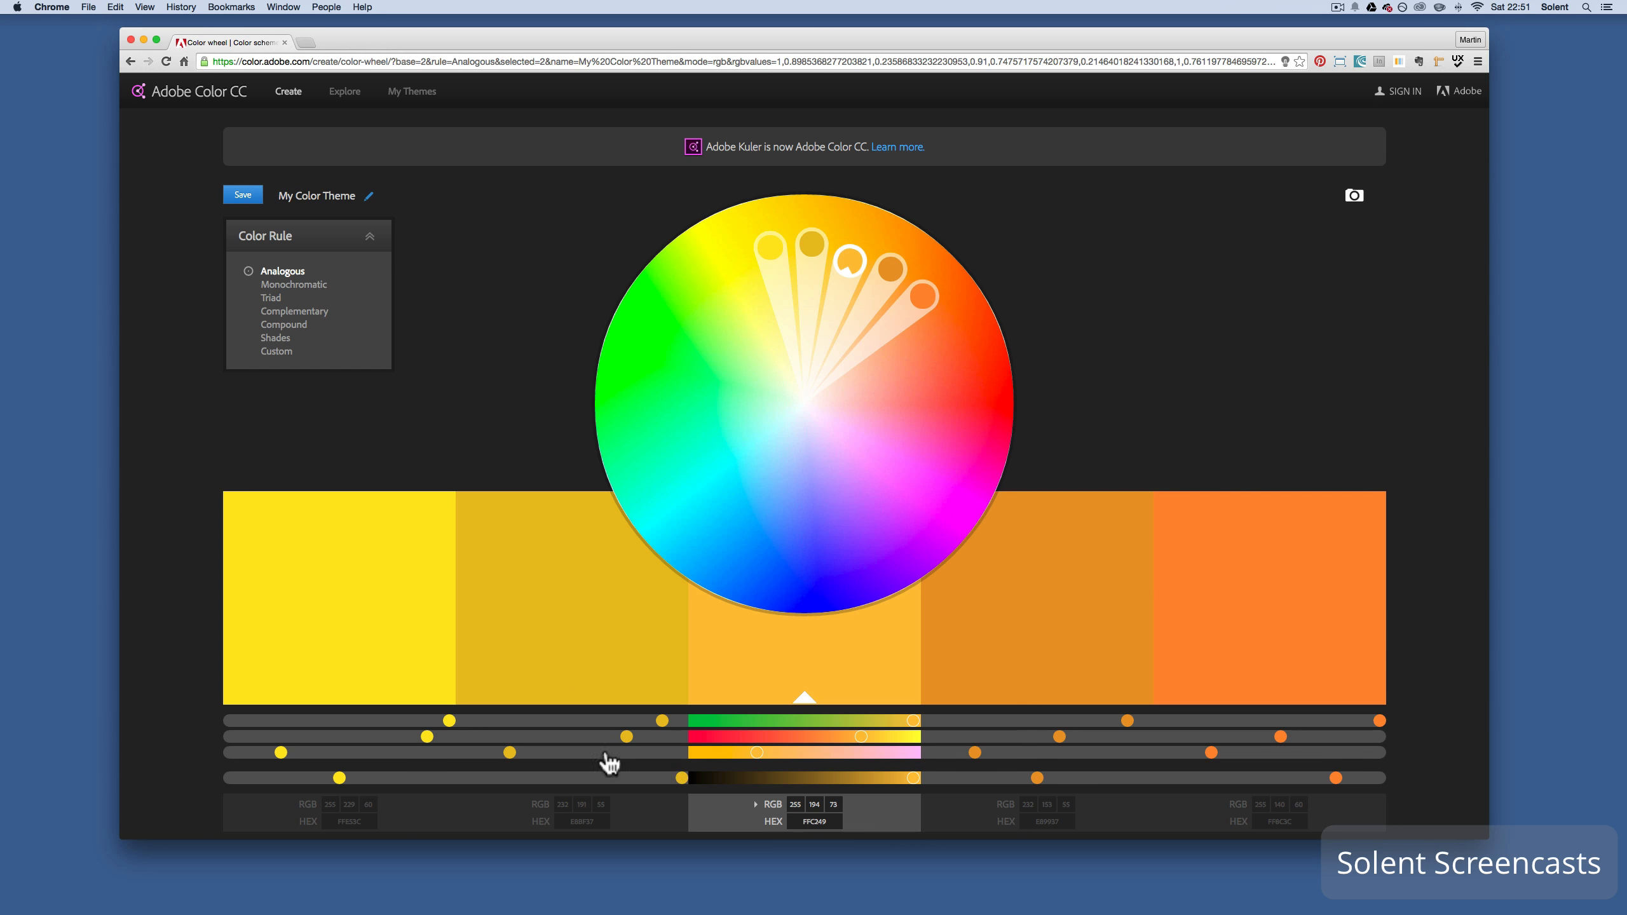
scroll(616, 771, "down", 1)
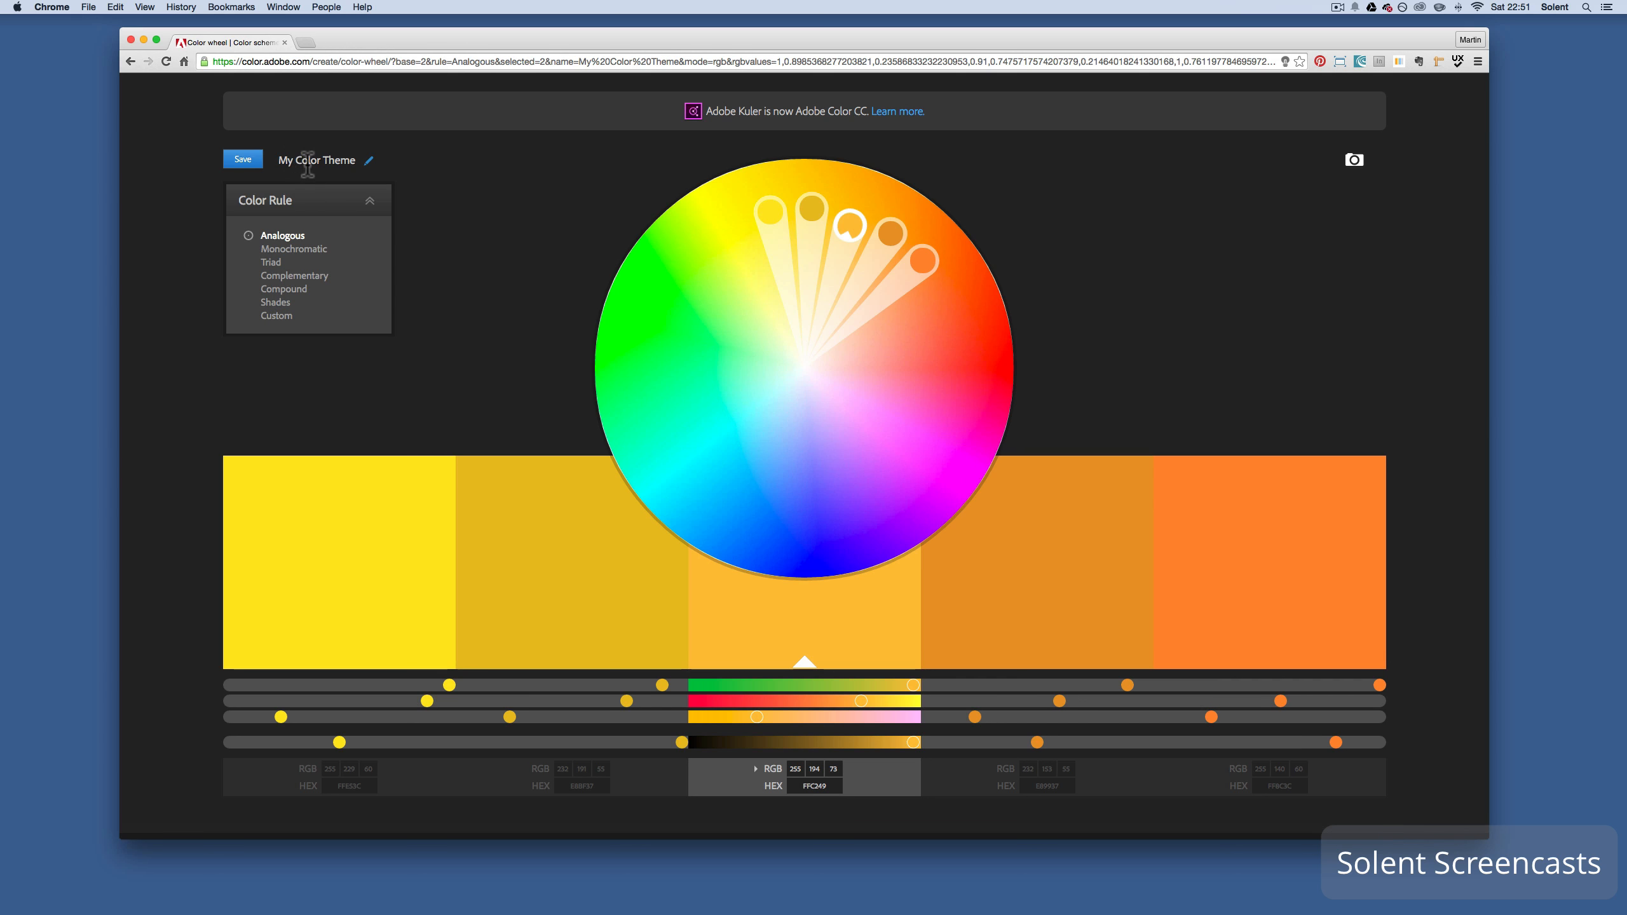
scroll(994, 147, "up", 1)
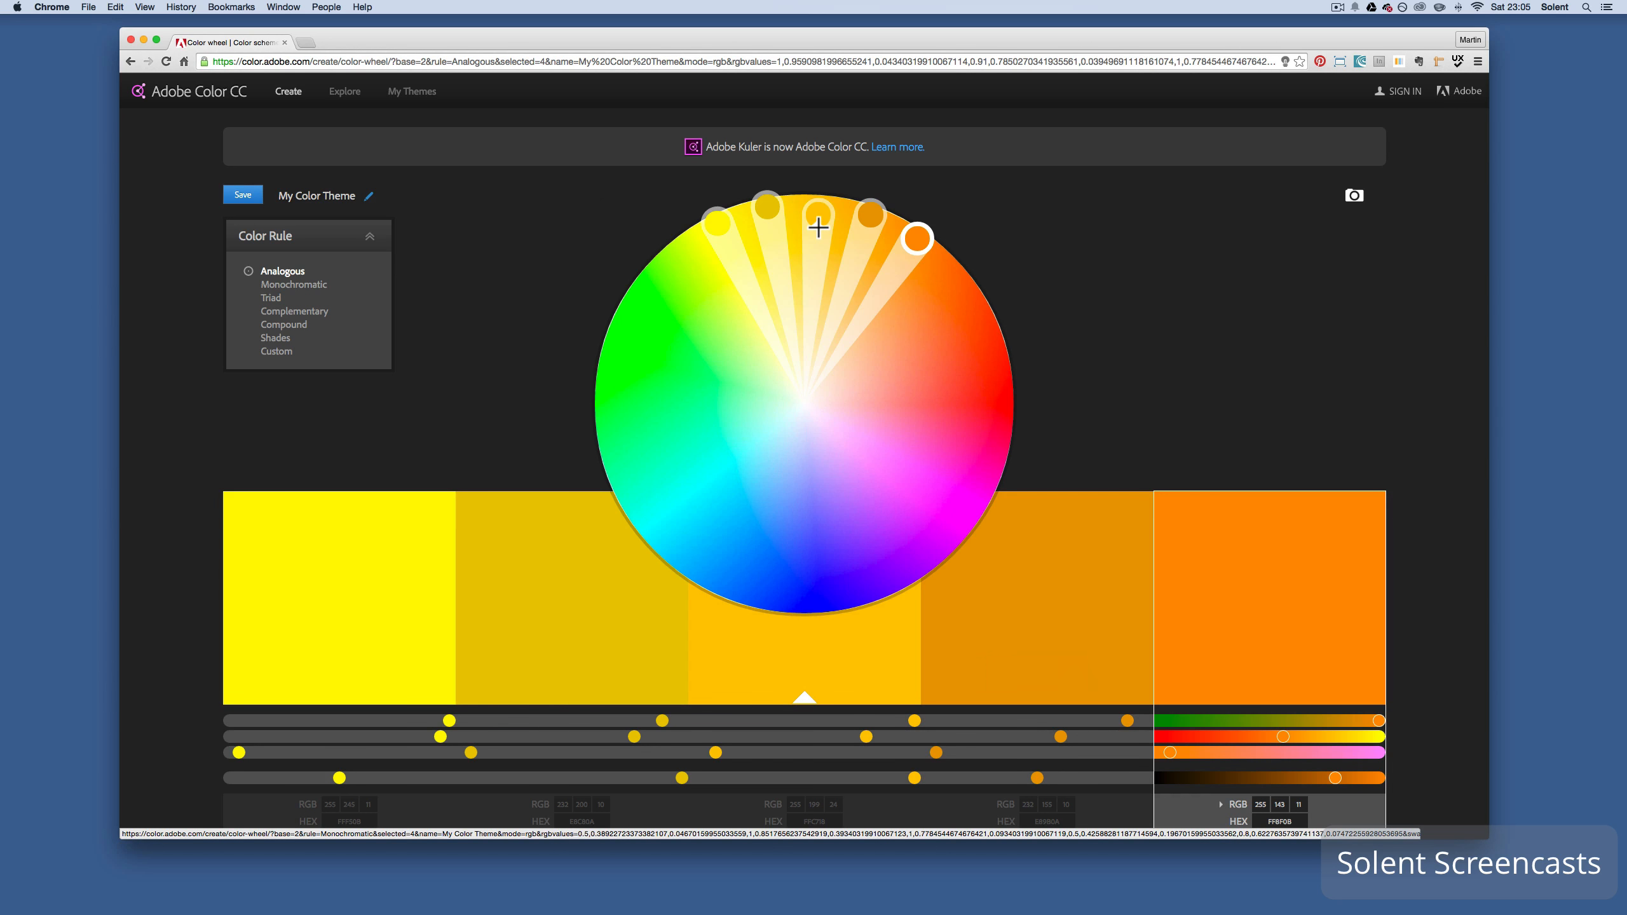
- Shift the analogous palette's base color to coral red (RGB 255, 80, 98) and make the second swatch the base color
mouse_move(818, 227)
left_mouse_down()
mouse_move(871, 237)
mouse_move(970, 407)
mouse_move(890, 410)
mouse_move(947, 411)
left_mouse_up()
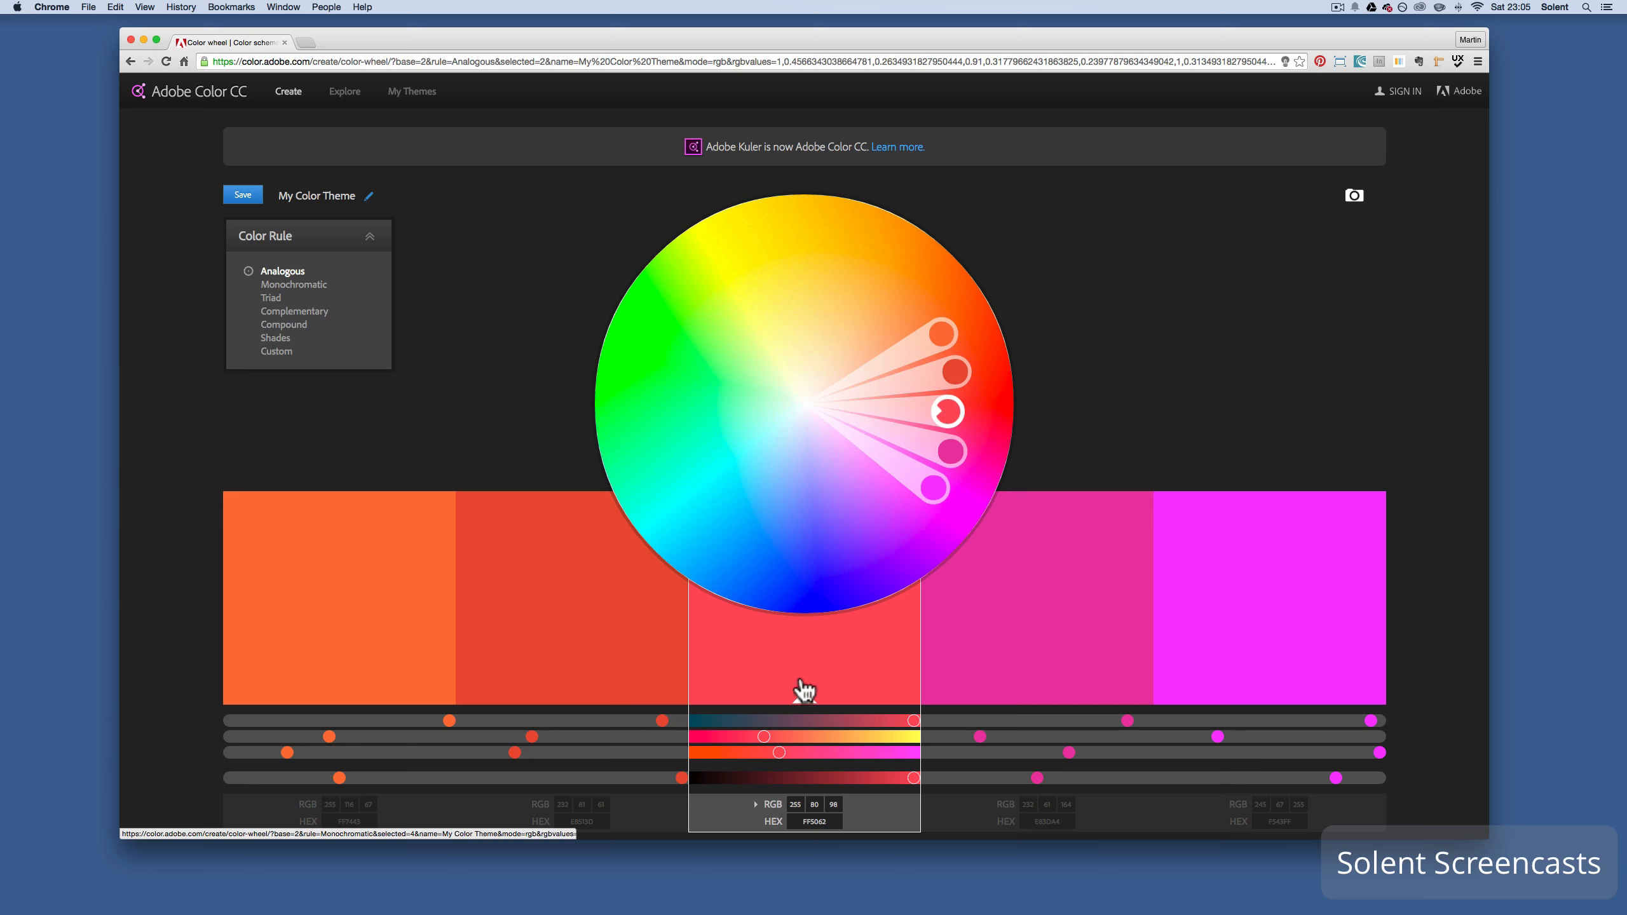
left_click(568, 704)
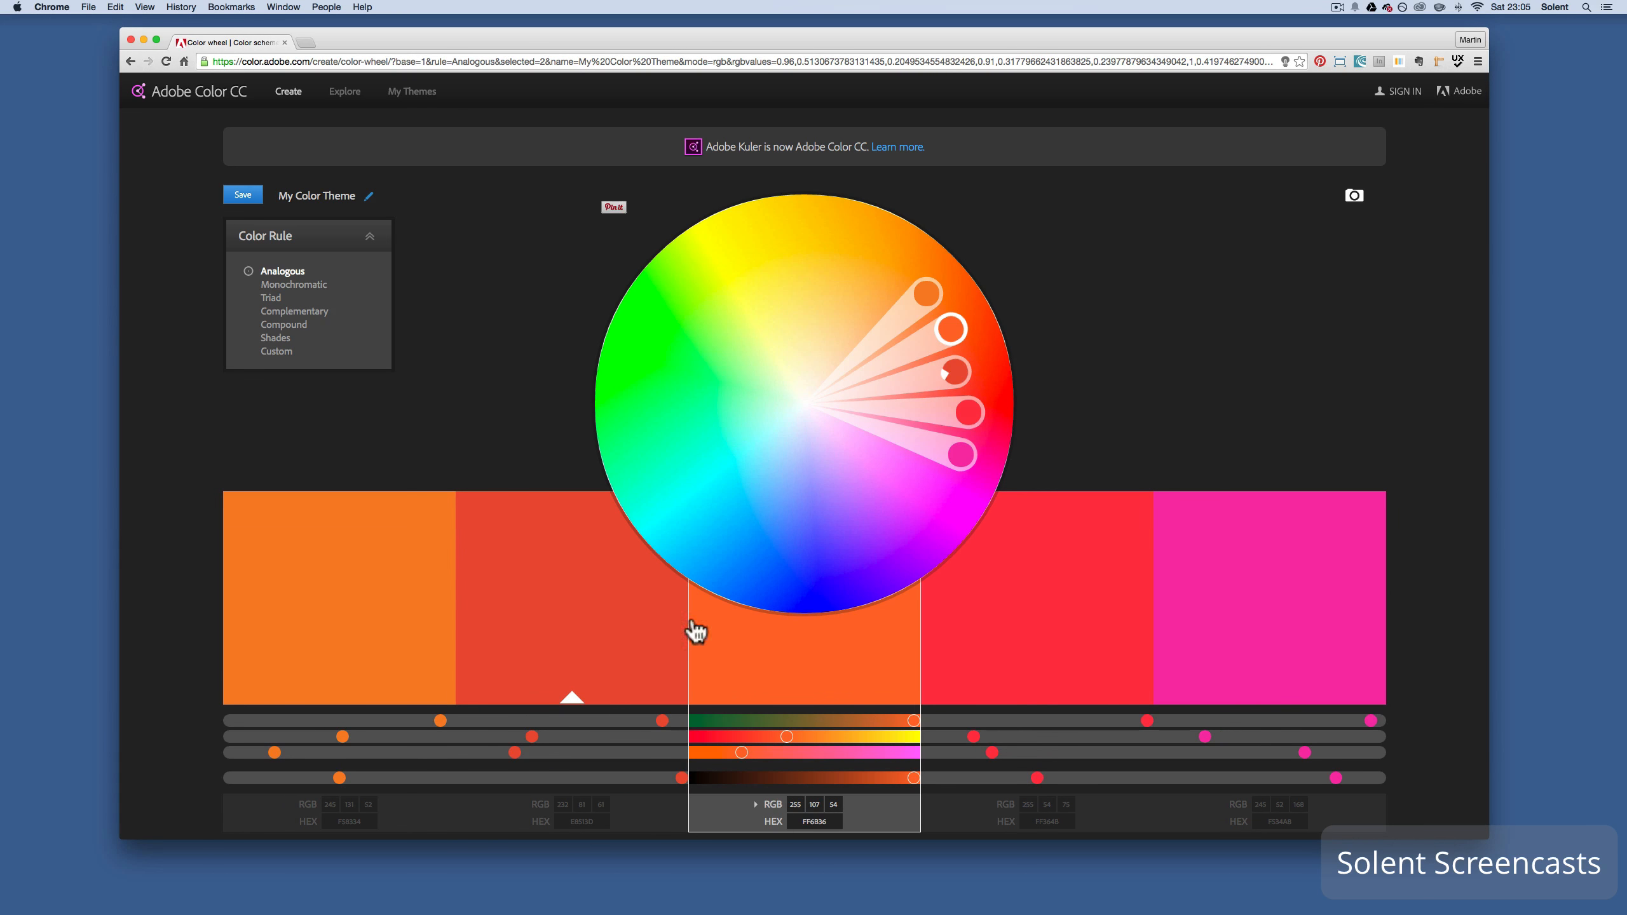
- Make the middle swatch the base color again and shift the analogous palette to lime green (RGB 168, 255, 67)
left_click(350, 697)
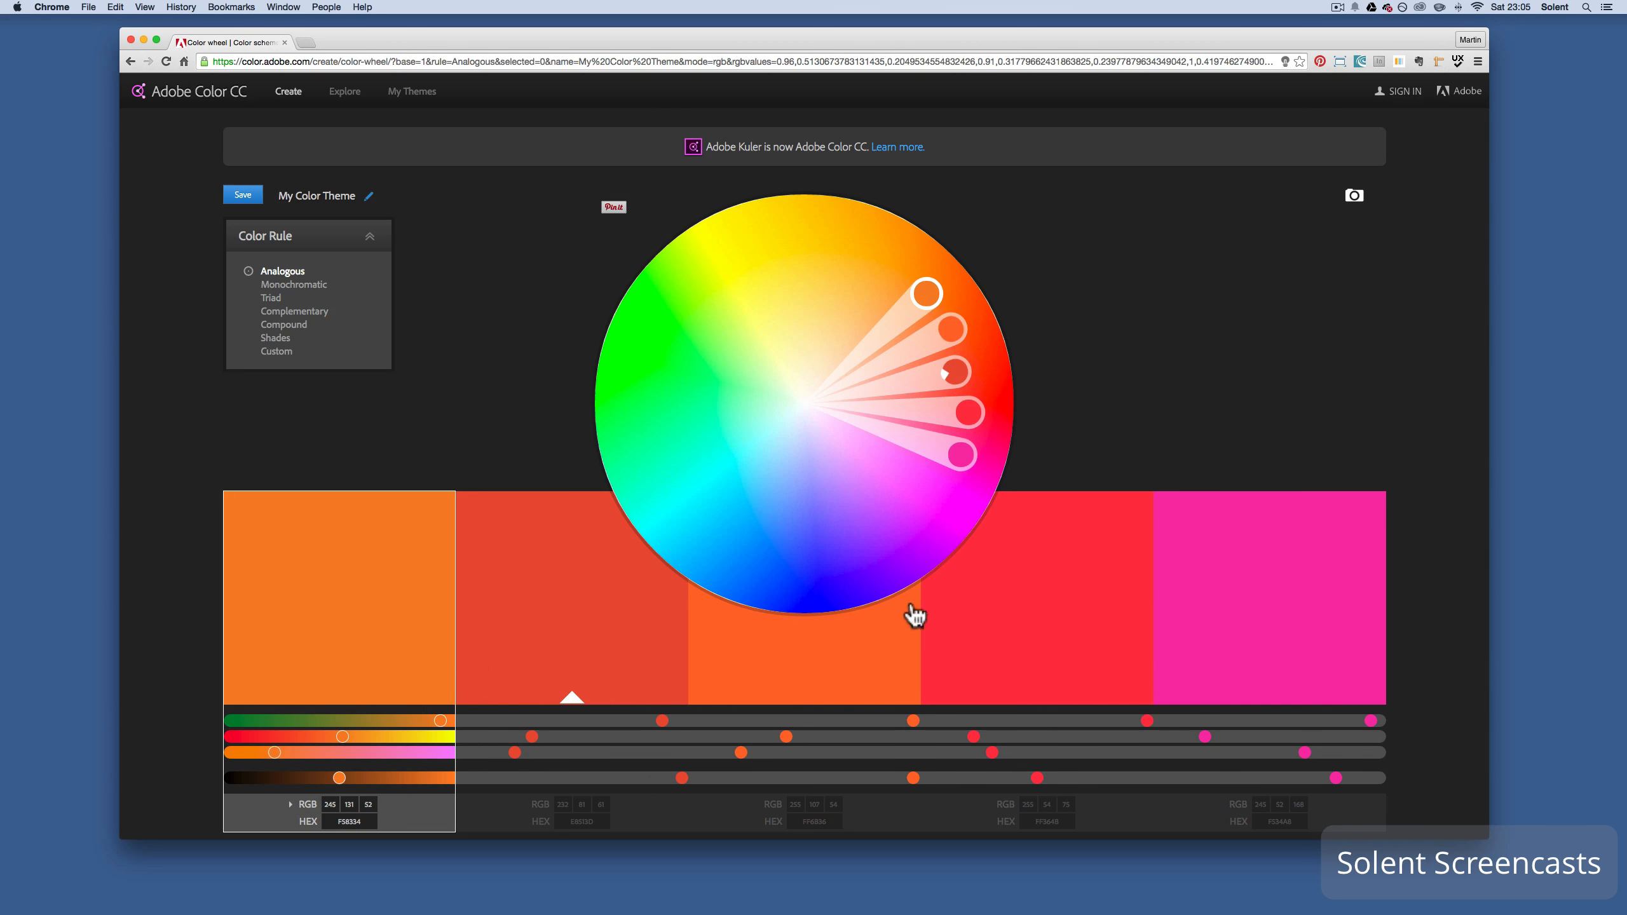
left_click(822, 701)
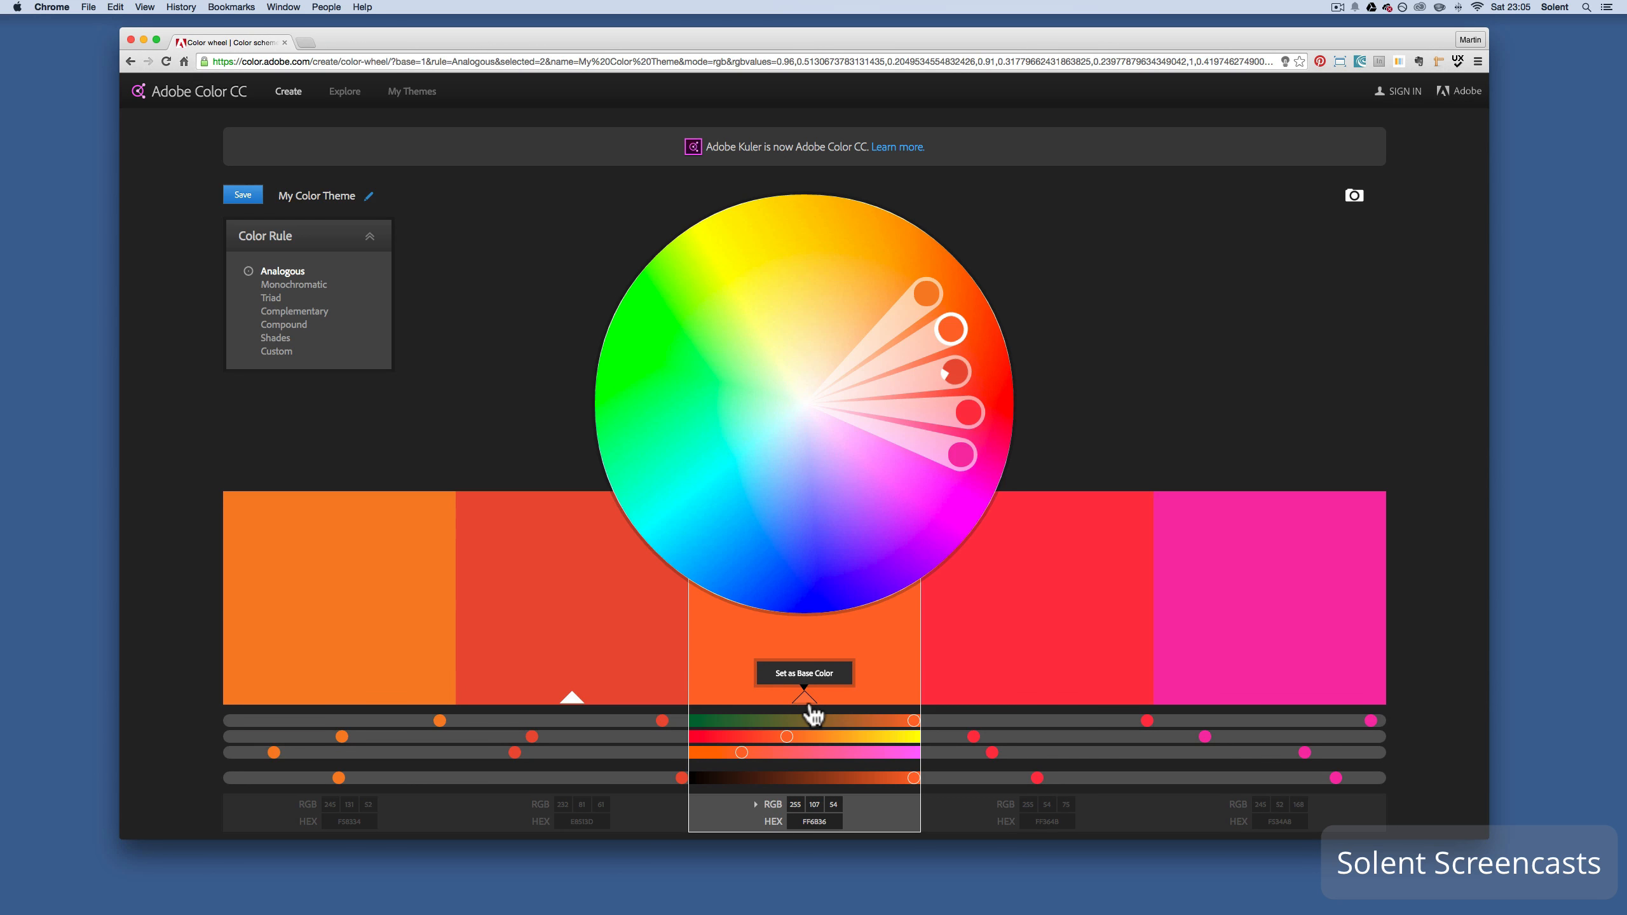
left_click(809, 705)
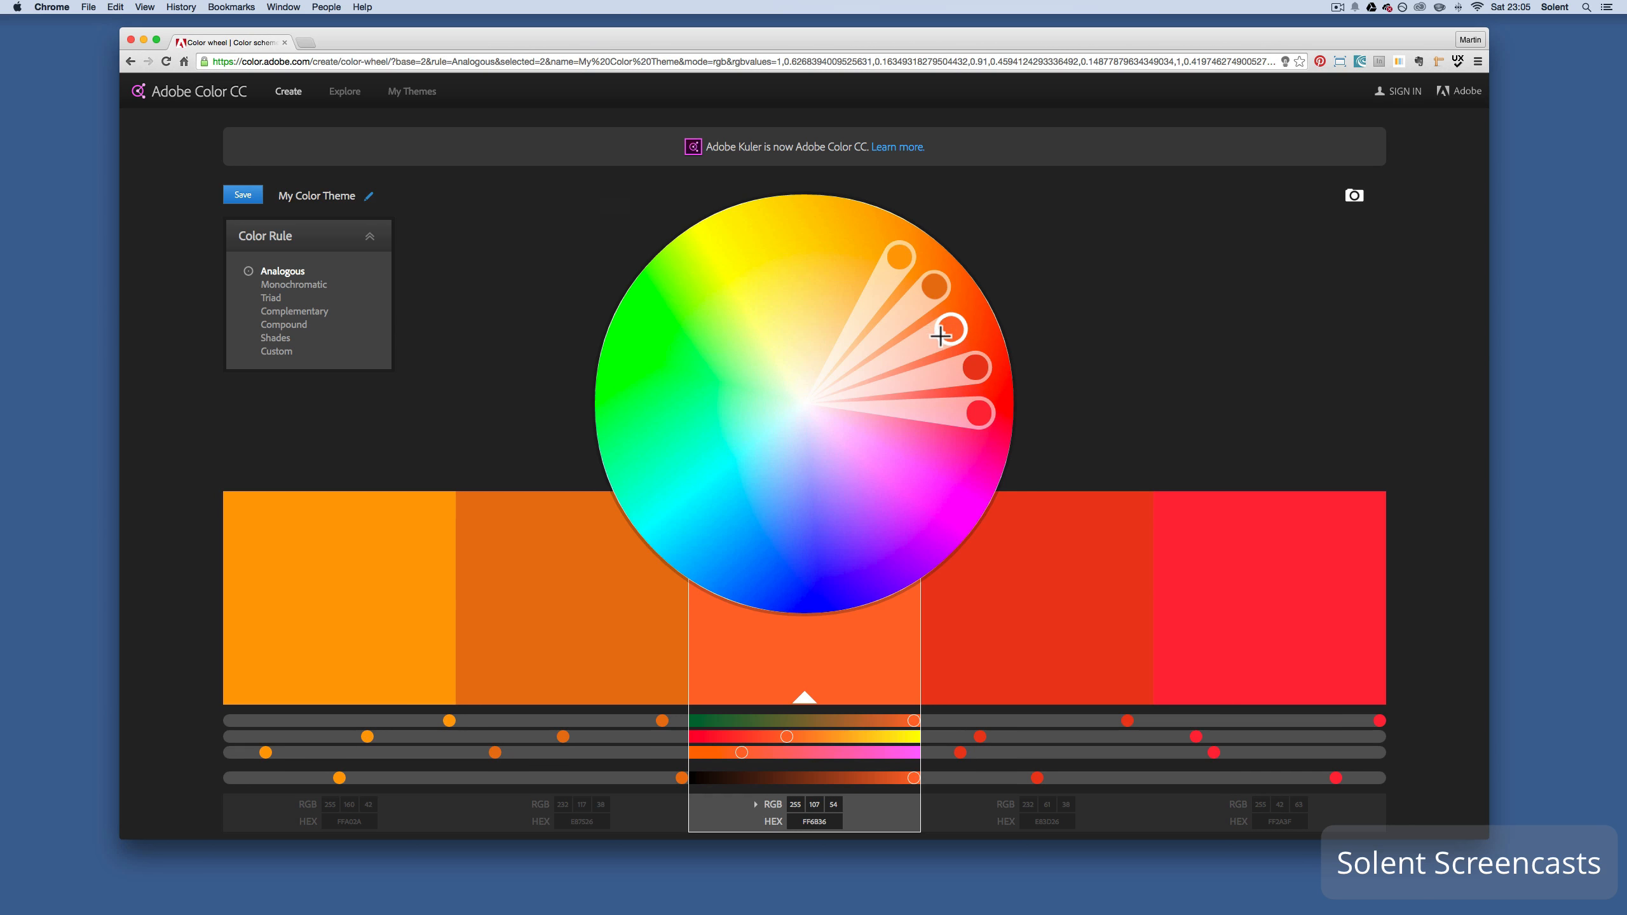
left_click_drag(940, 336, 675, 317)
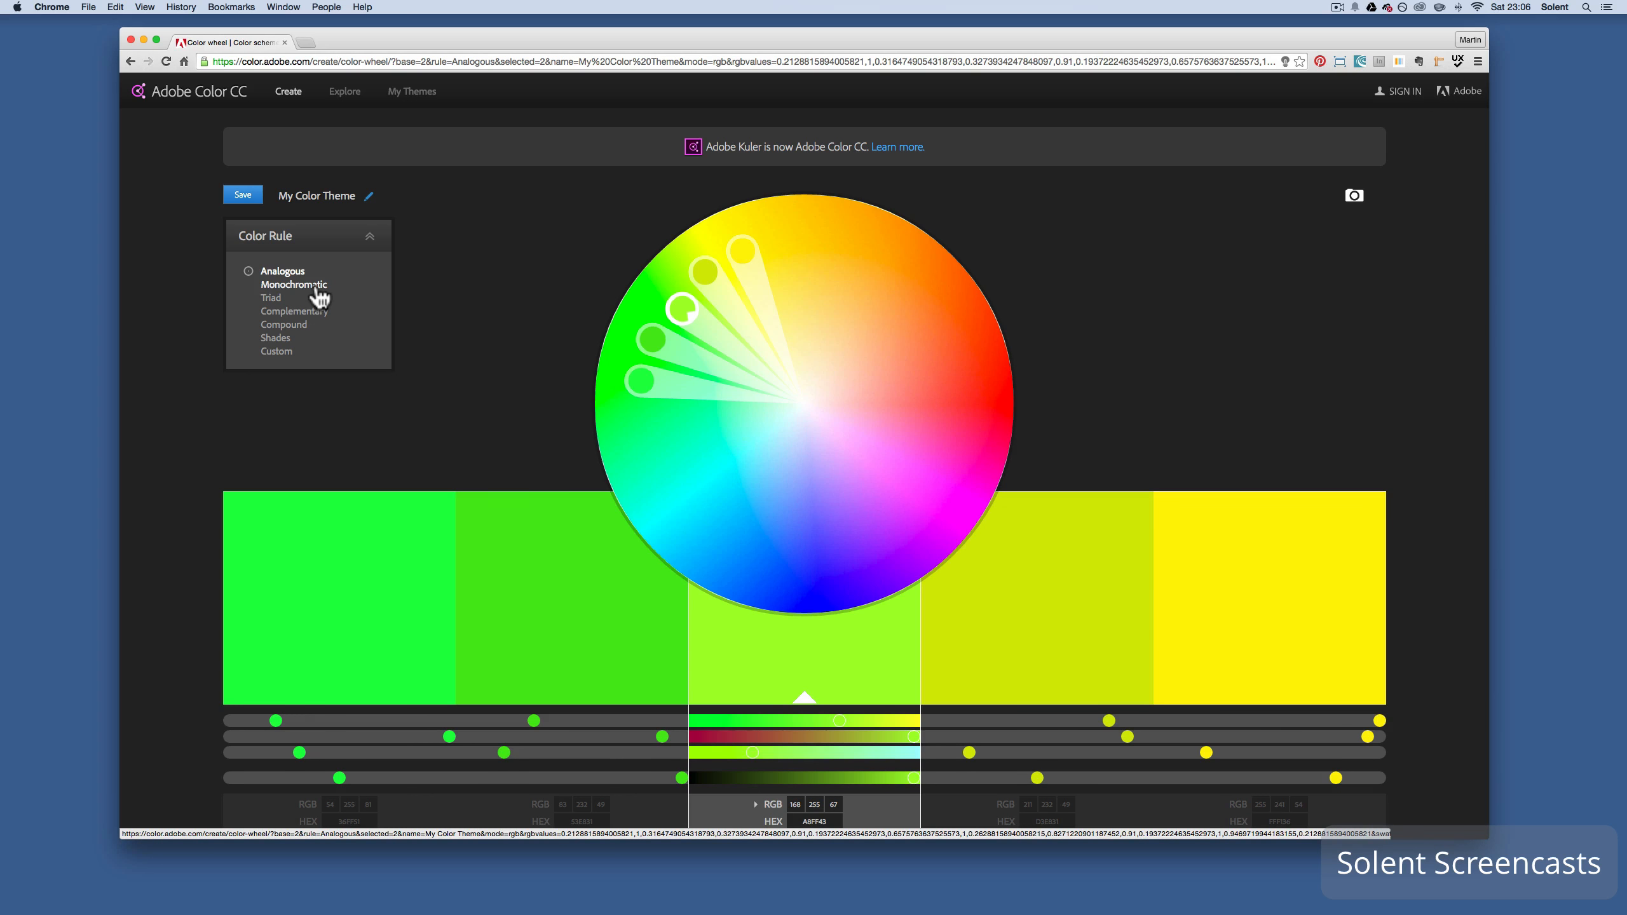
- Apply the Monochromatic rule and move its base color through green and yellow to bright red (RGB 255, 61, 22)
left_click(317, 292)
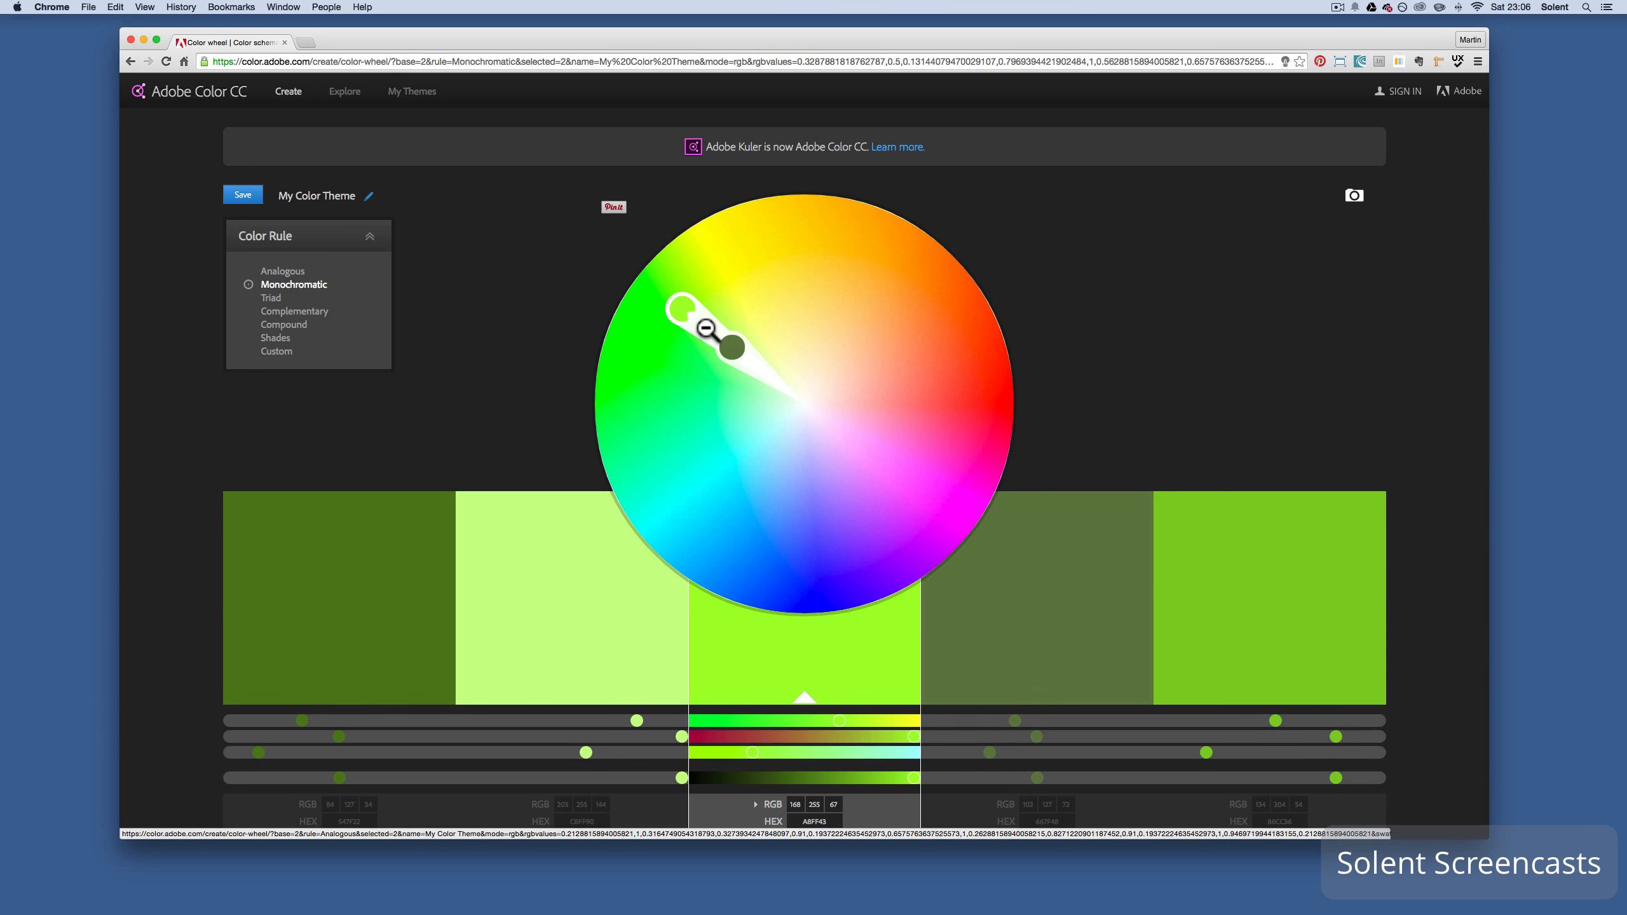
left_click_drag(691, 314, 666, 313)
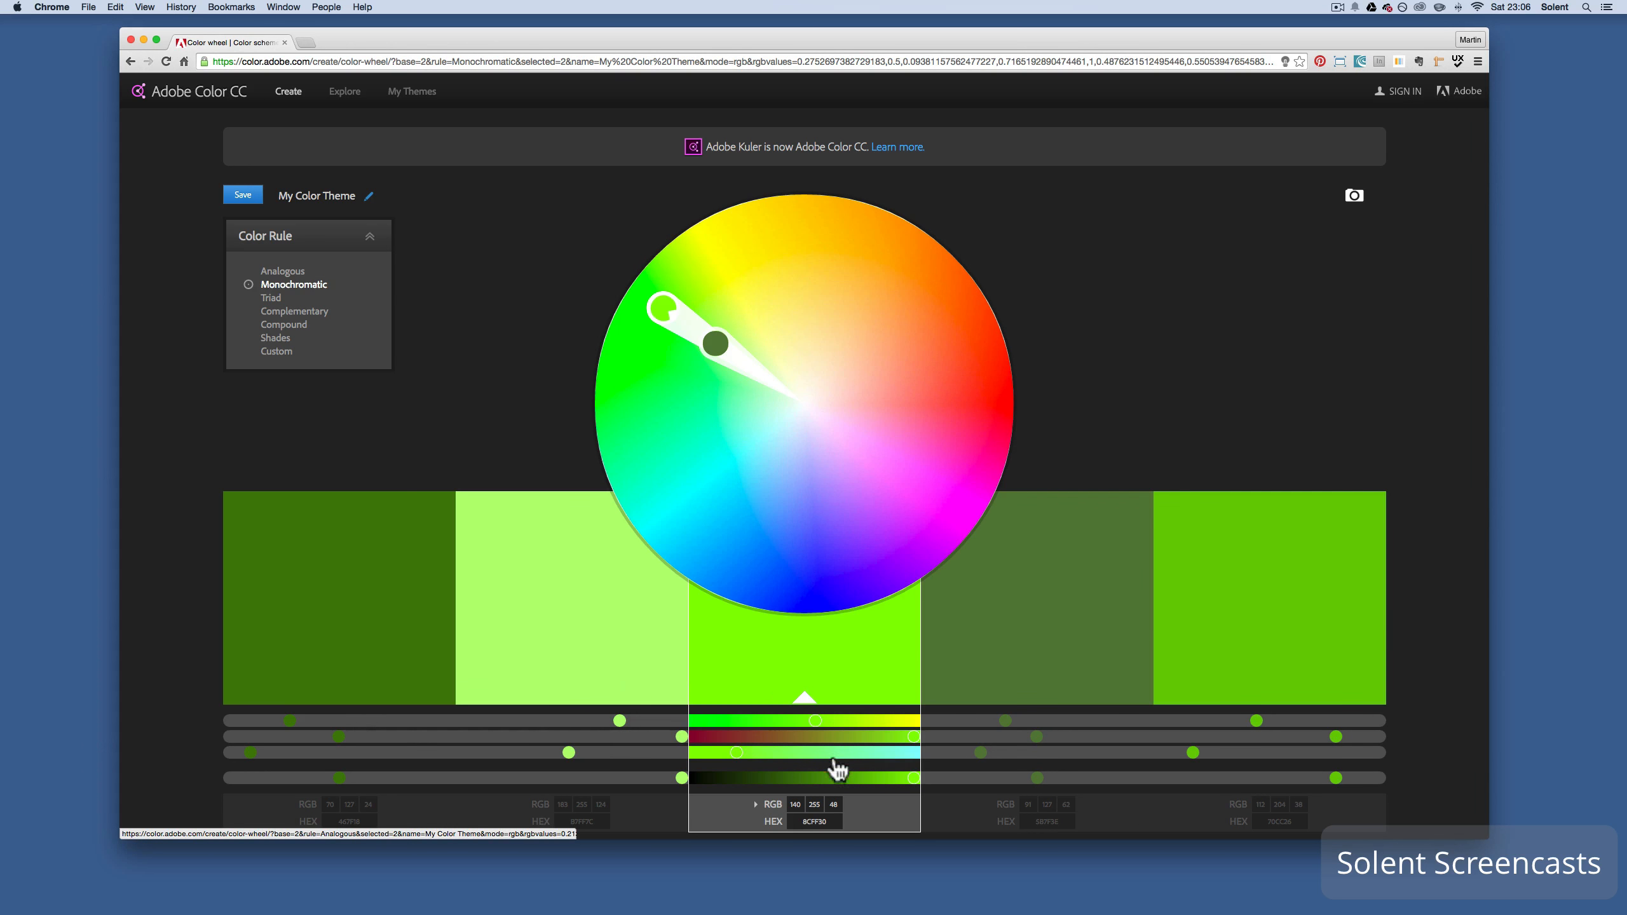
left_click_drag(671, 316, 743, 251)
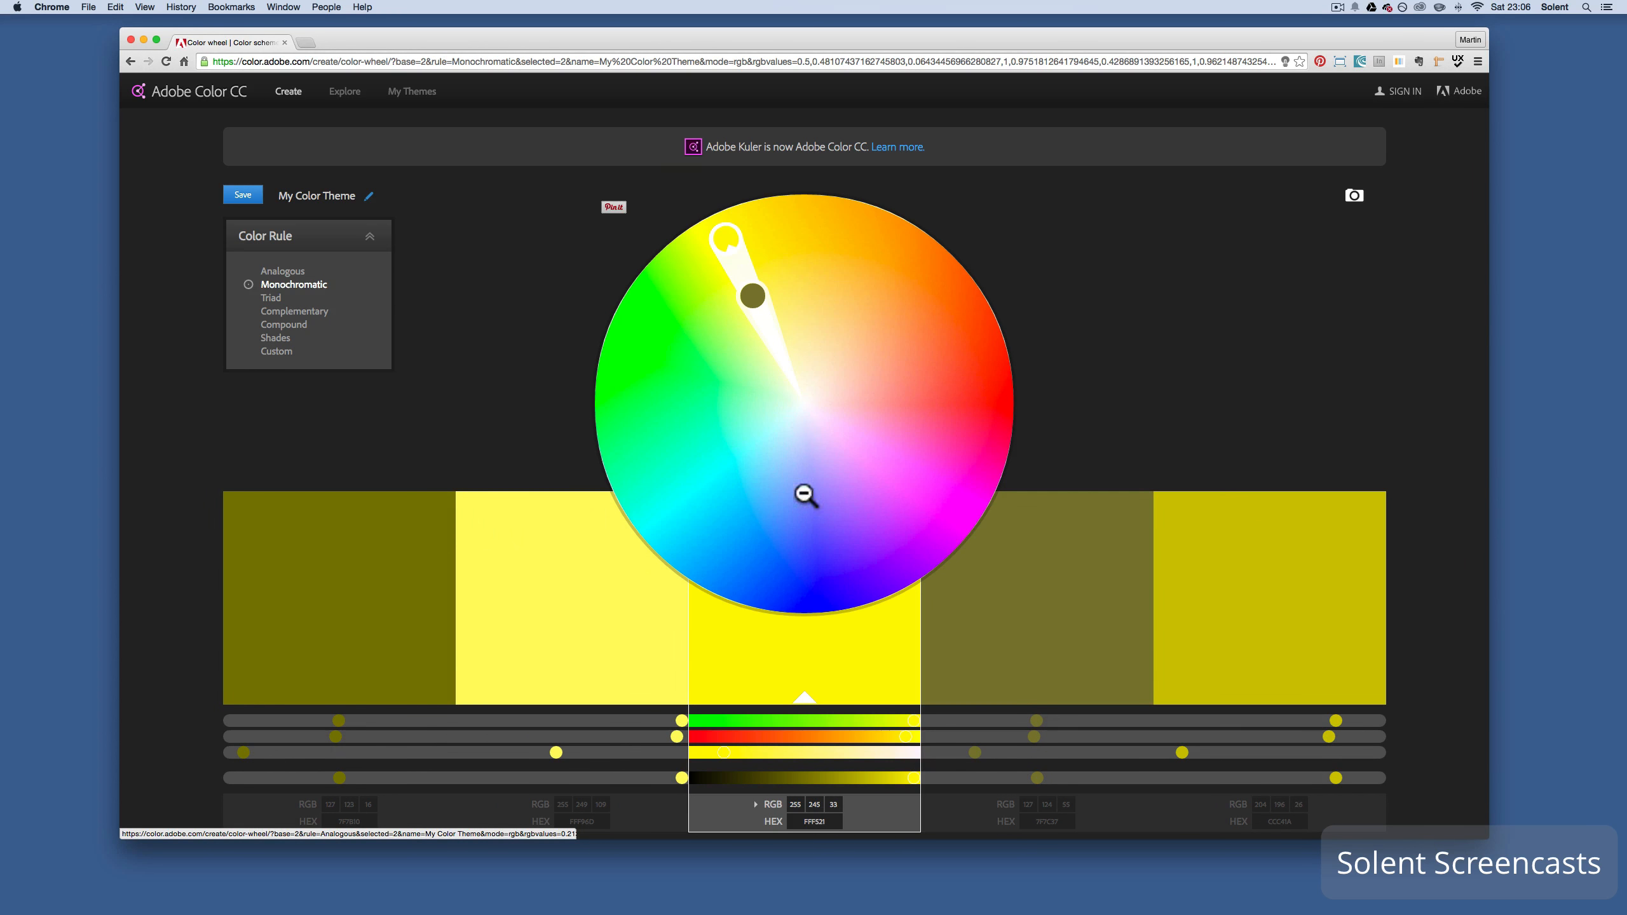
left_click_drag(732, 250, 986, 348)
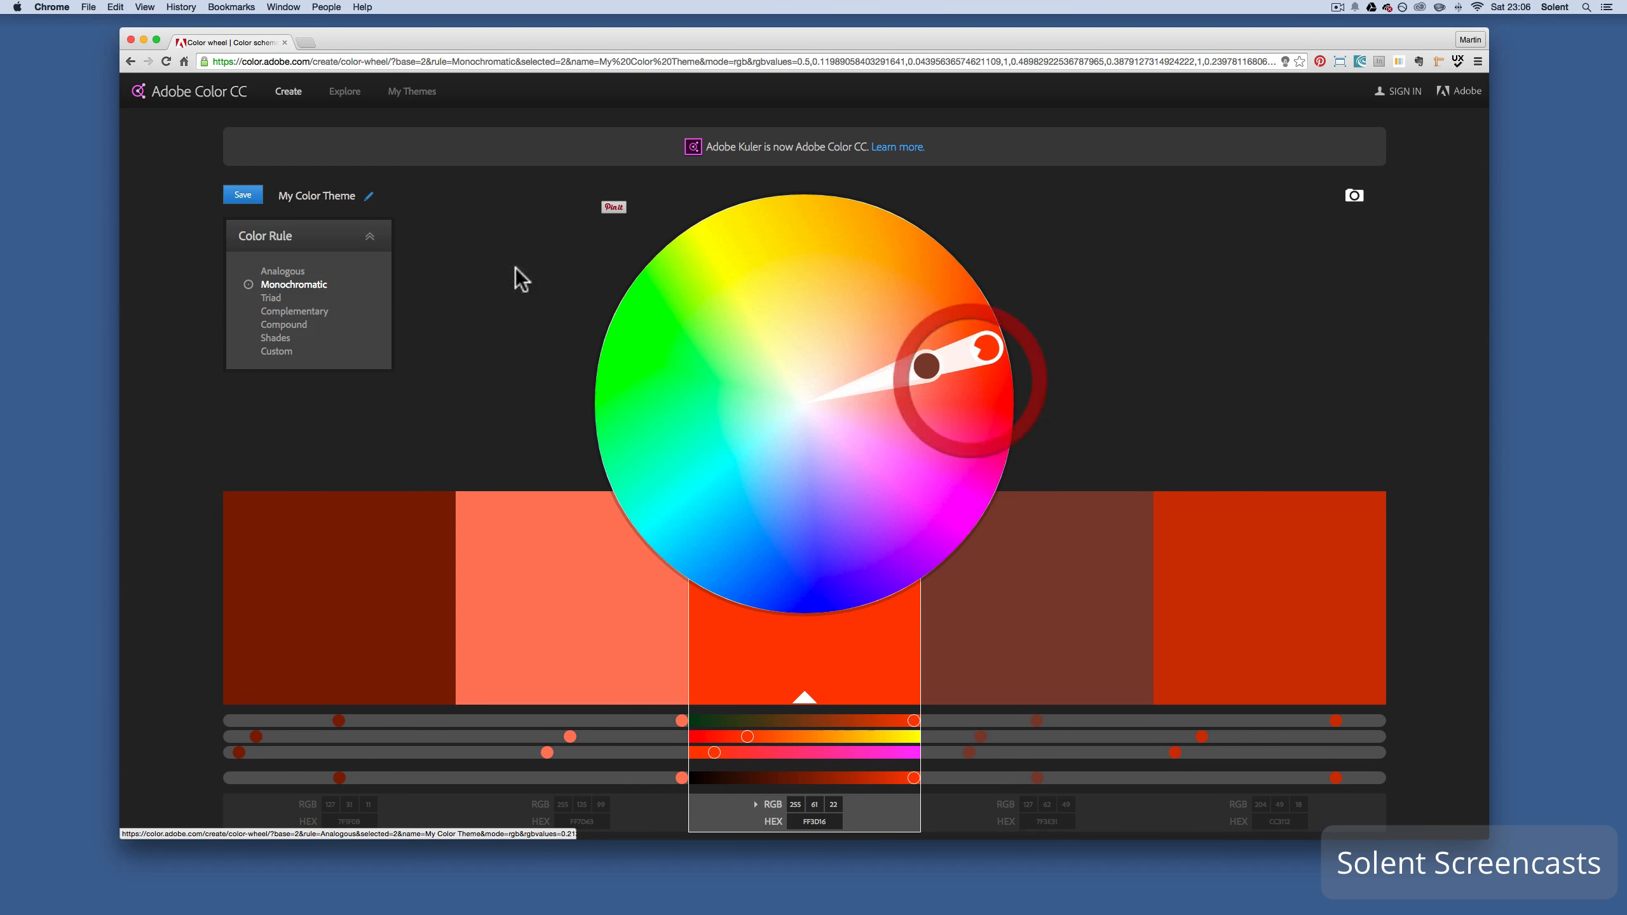
- Apply the Triad rule, using the second swatch as base color and shifting it to orange (RGB 255, 145, 75)
left_click(274, 298)
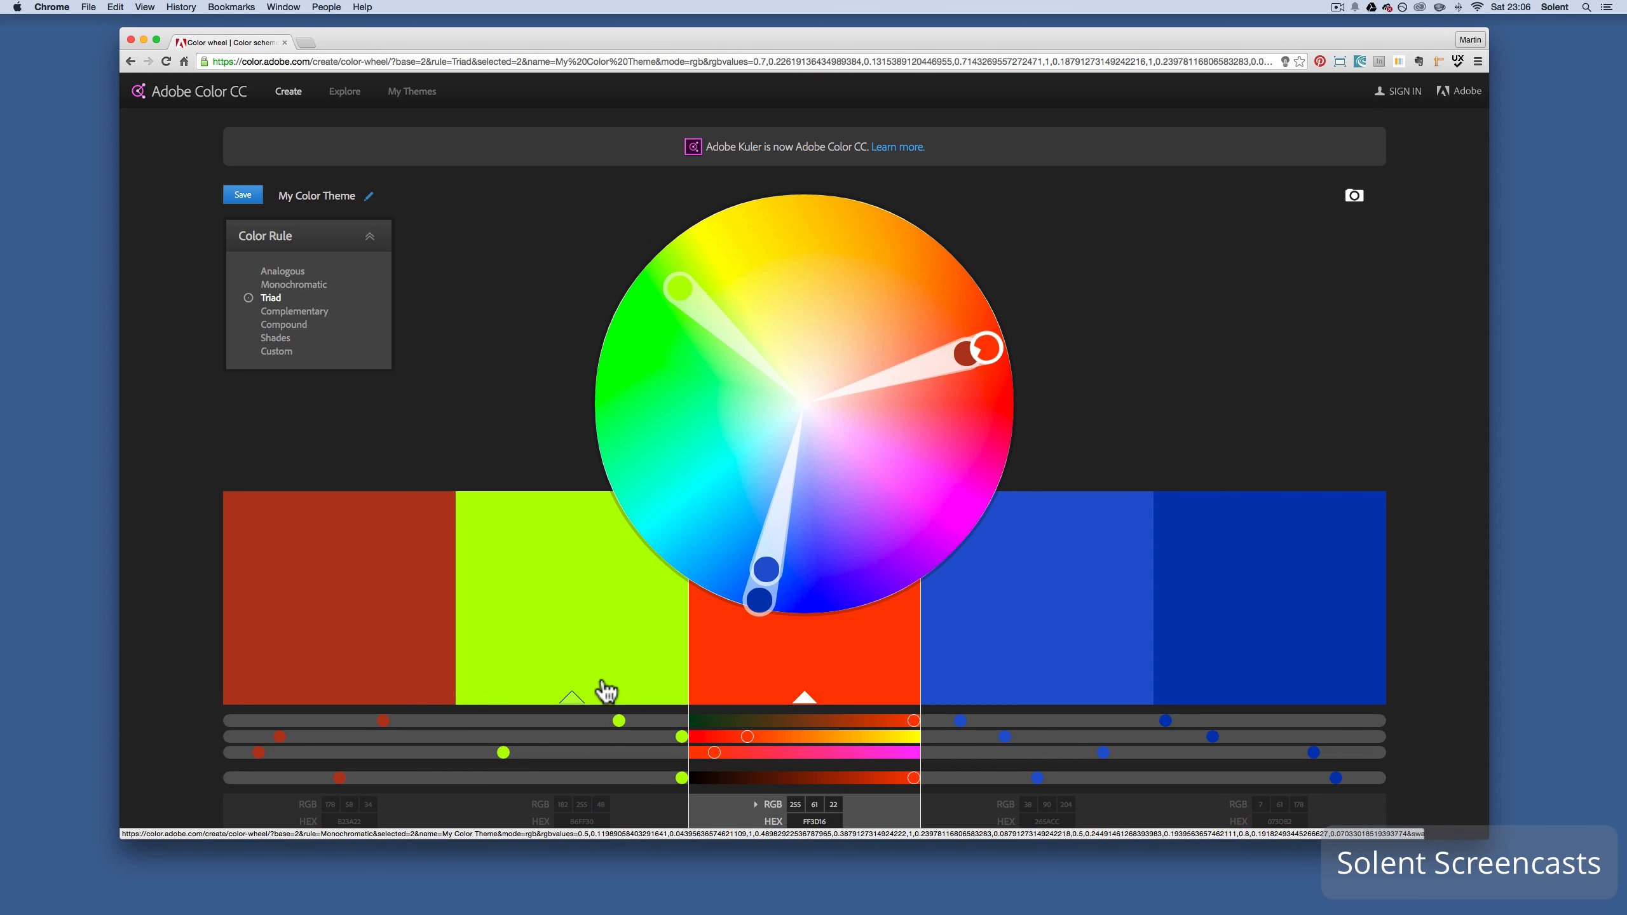
left_click(592, 698)
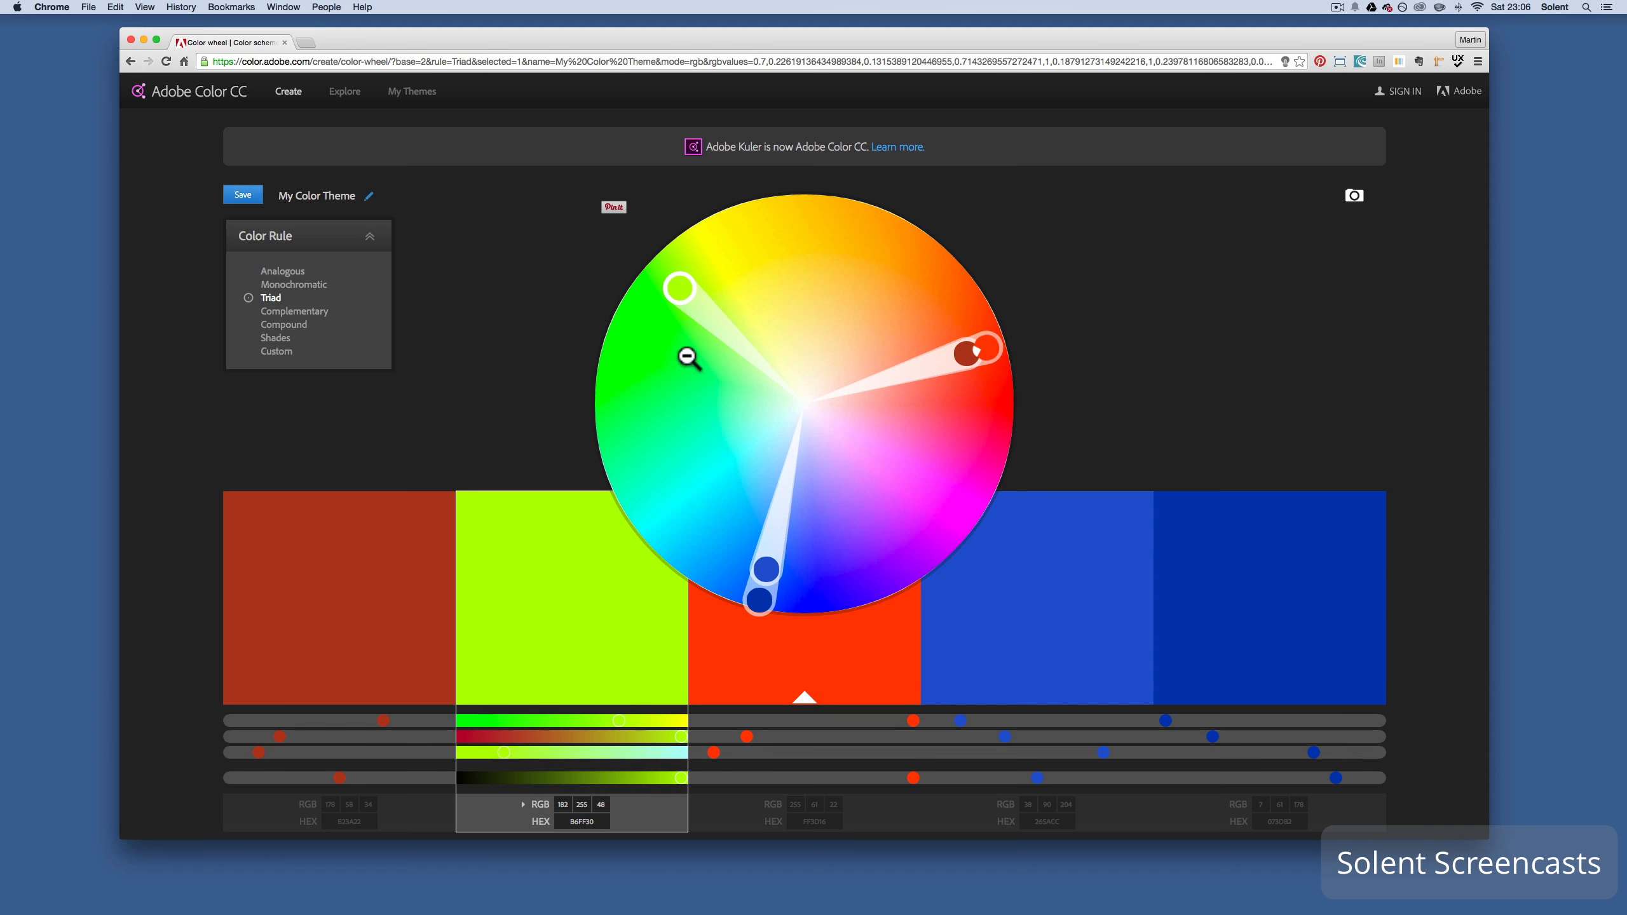
left_click(574, 699)
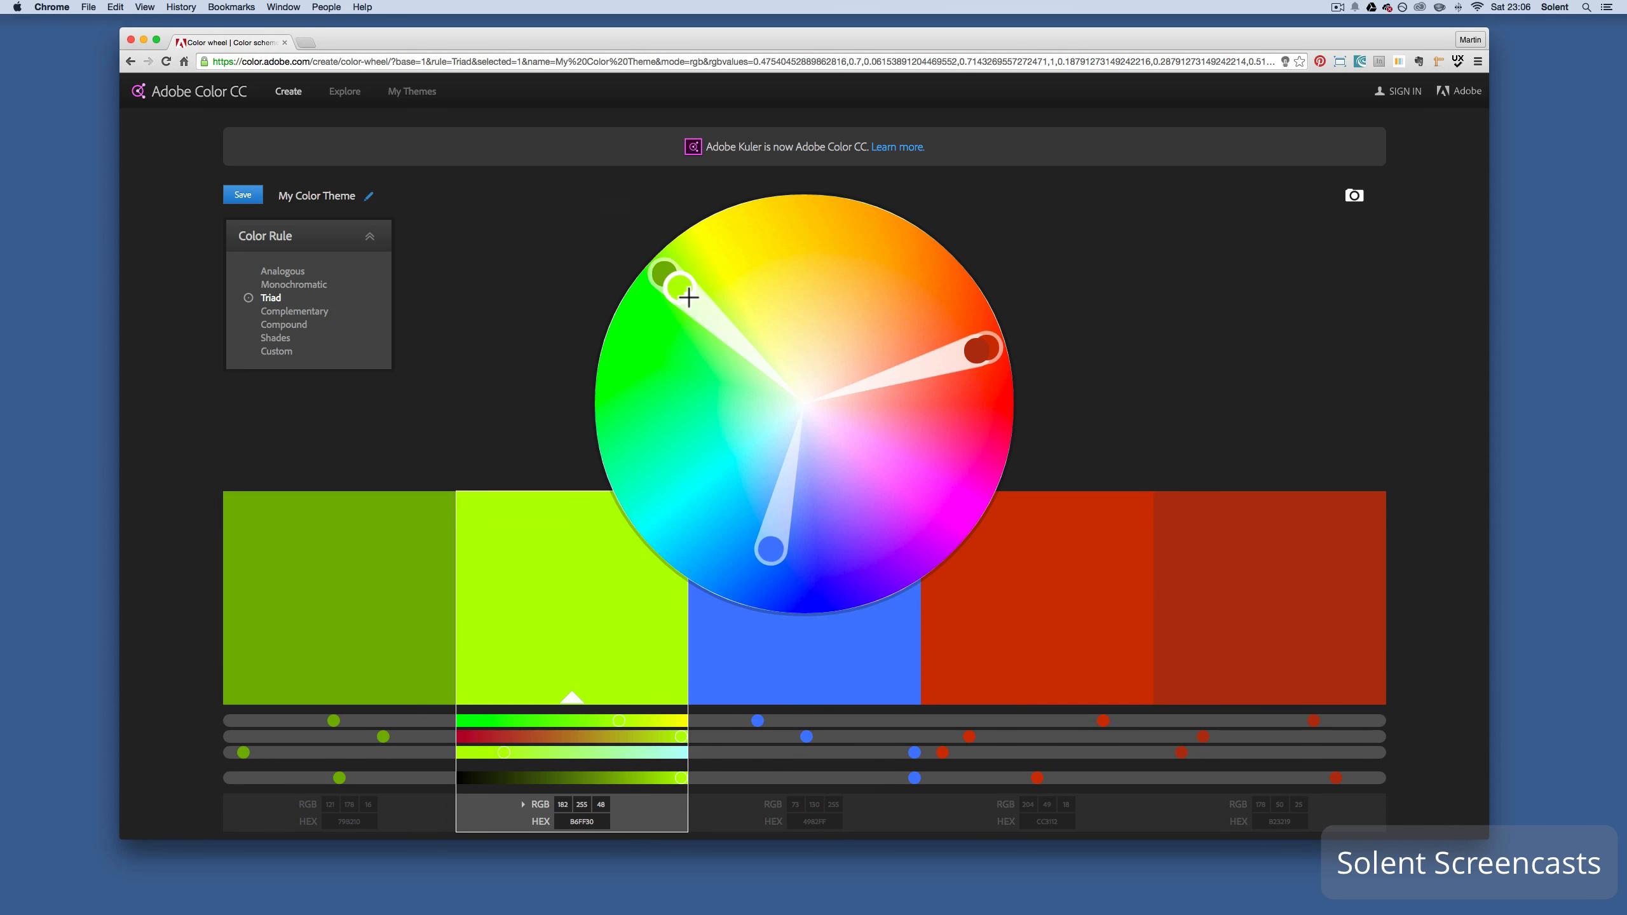
left_click_drag(688, 297, 883, 274)
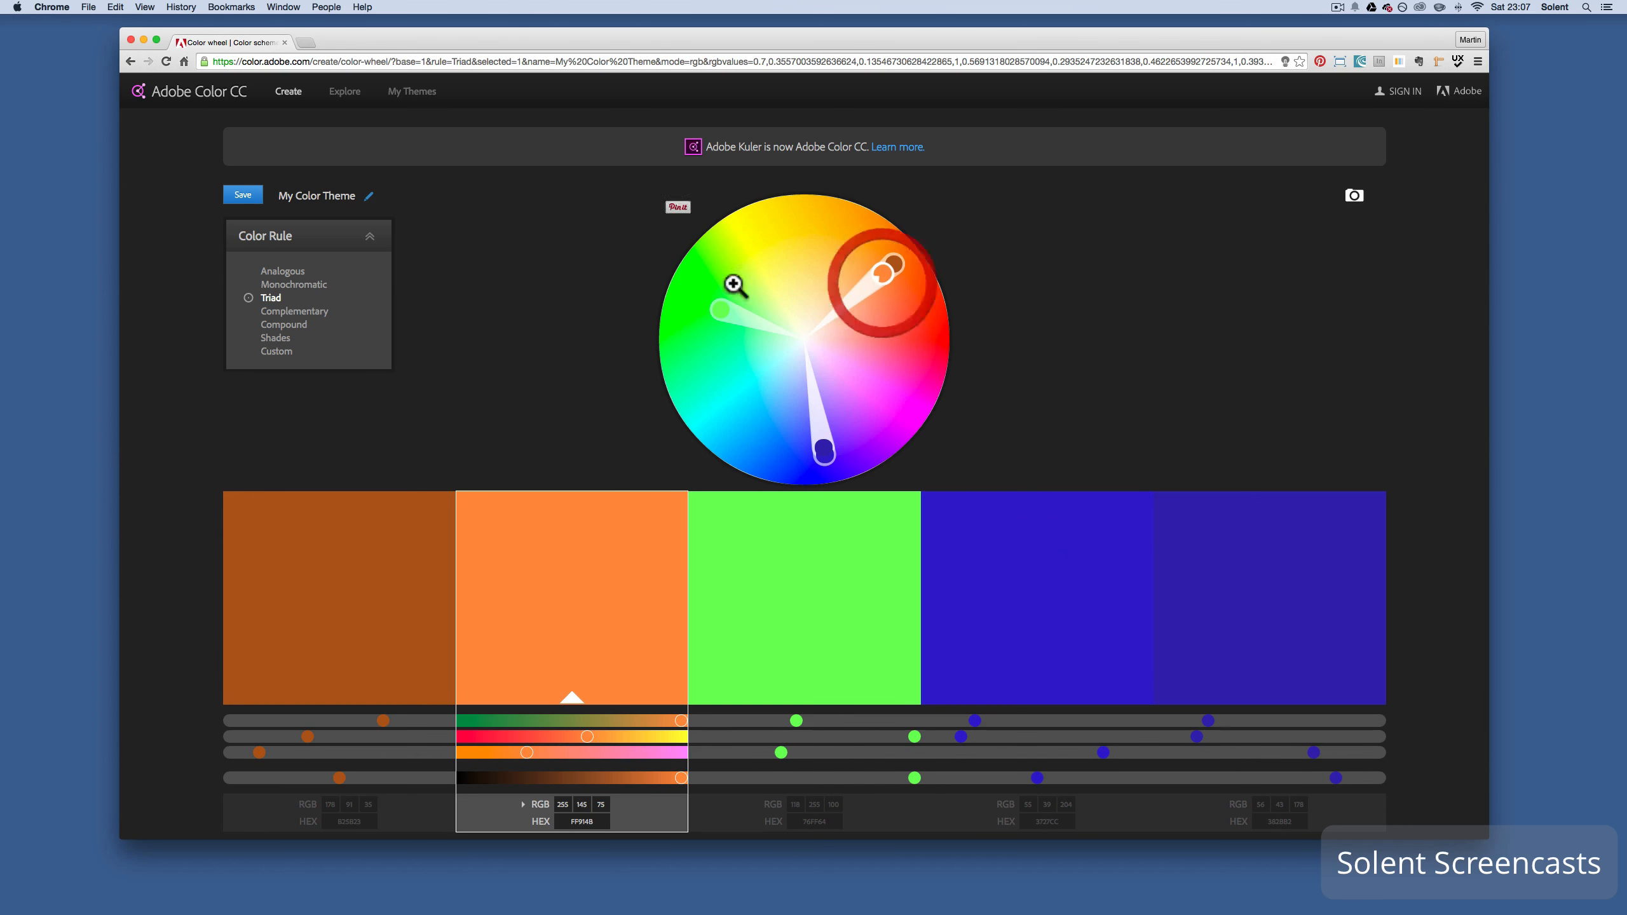
- Apply the Complementary rule, rotate the palette to blues opposite yellows, and deepen the first swatch to dark blue (RGB 12, 22, 178)
left_click(307, 312)
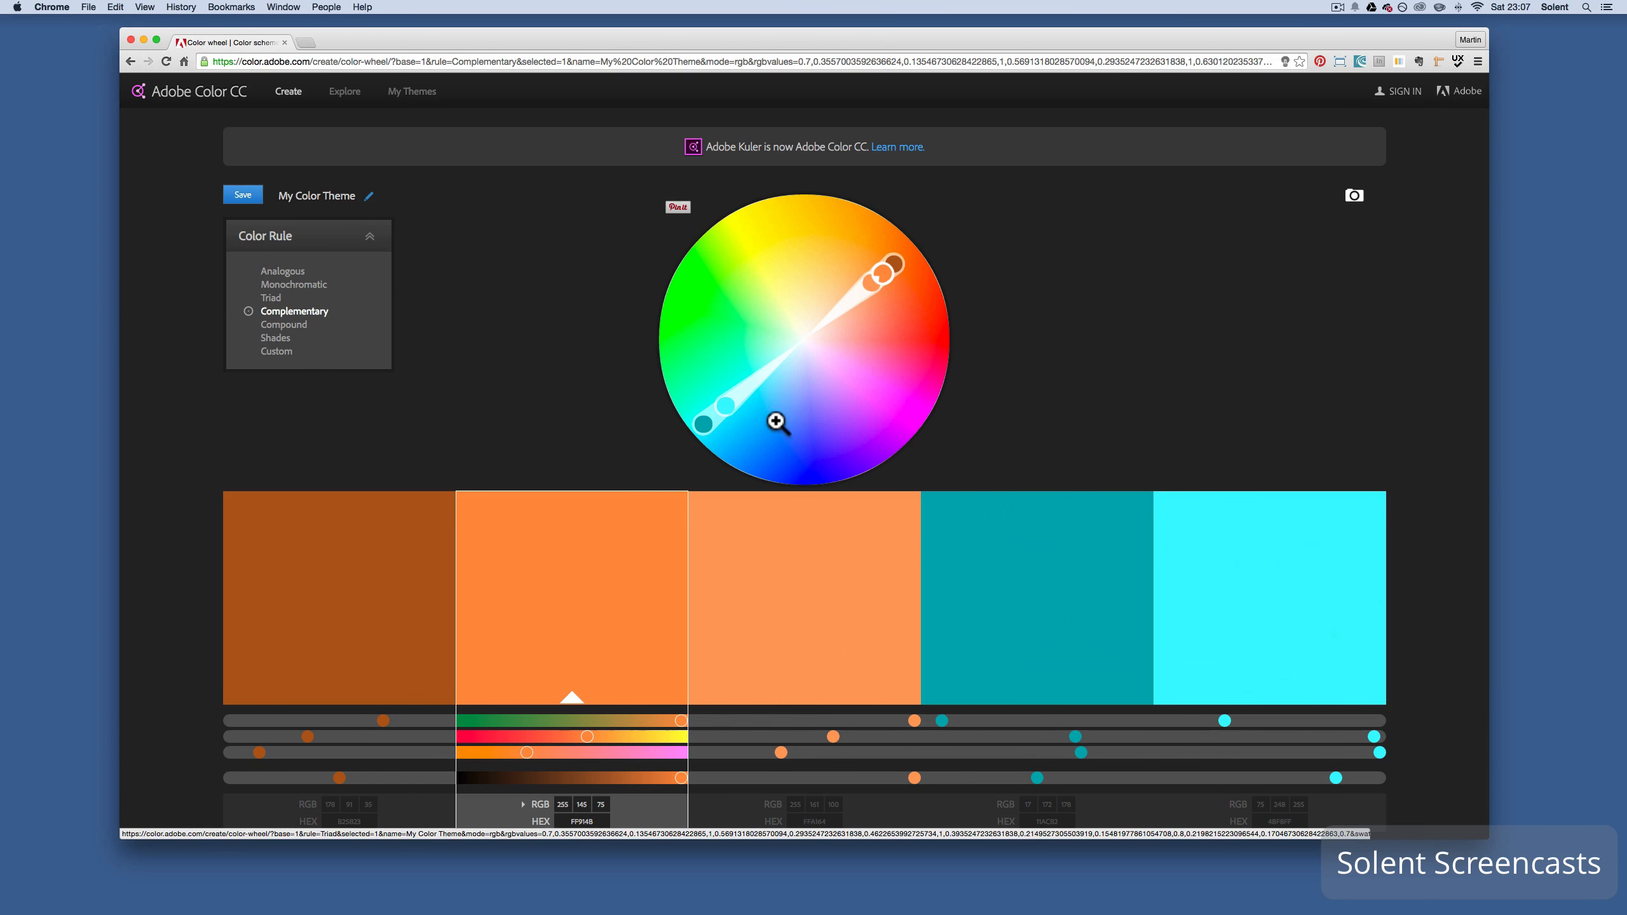
left_click_drag(703, 423, 799, 204)
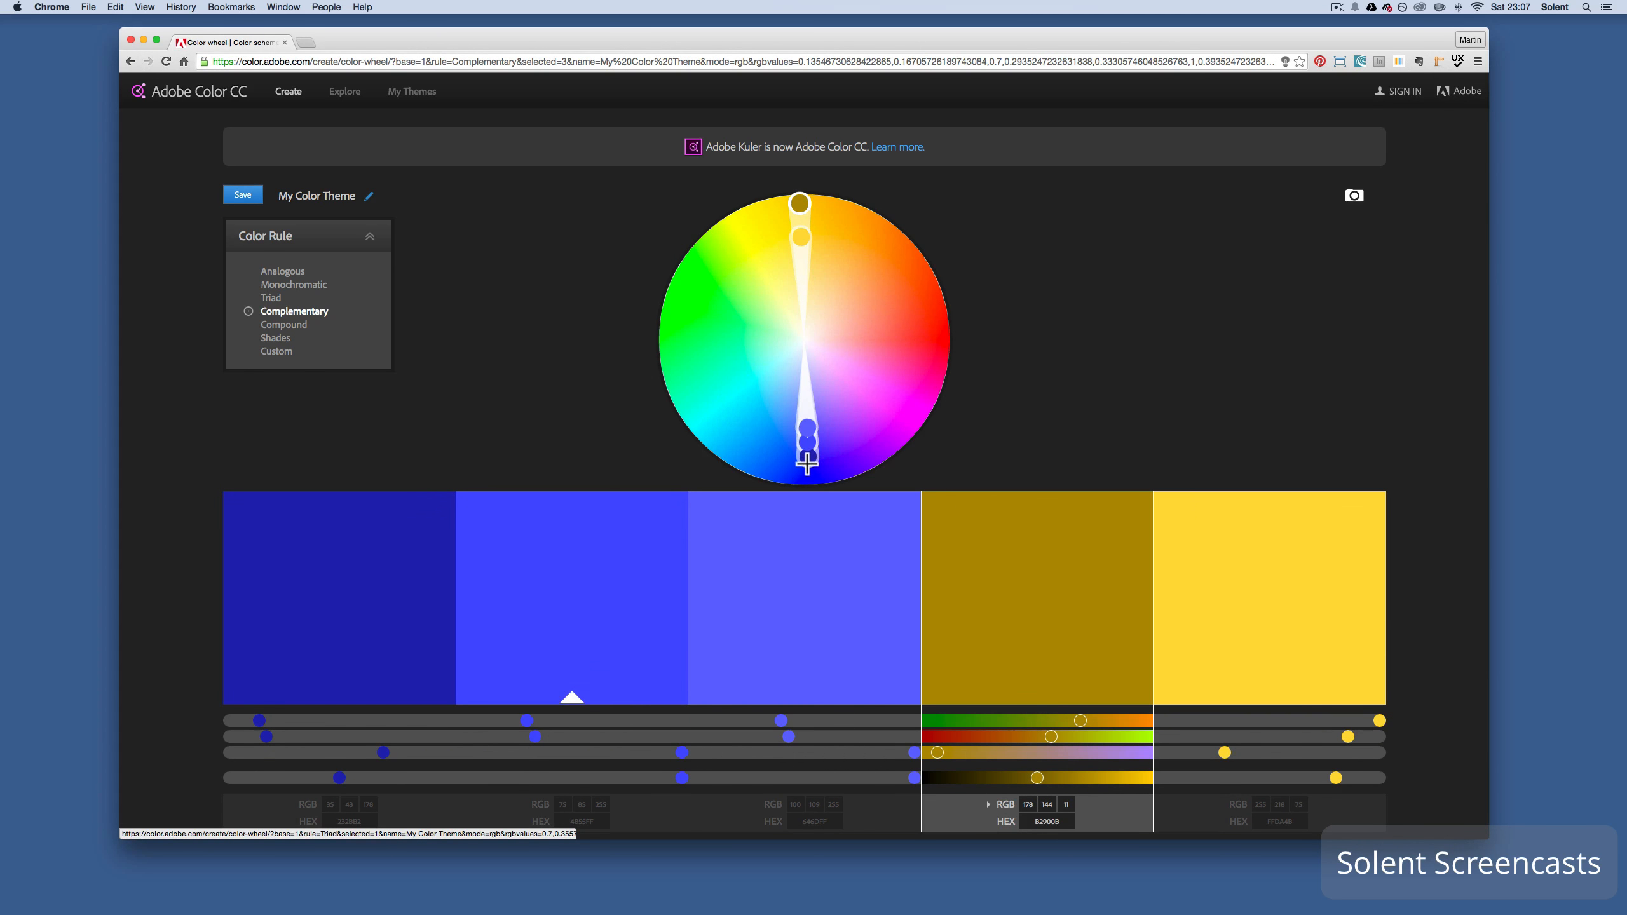
left_click_drag(807, 462, 807, 479)
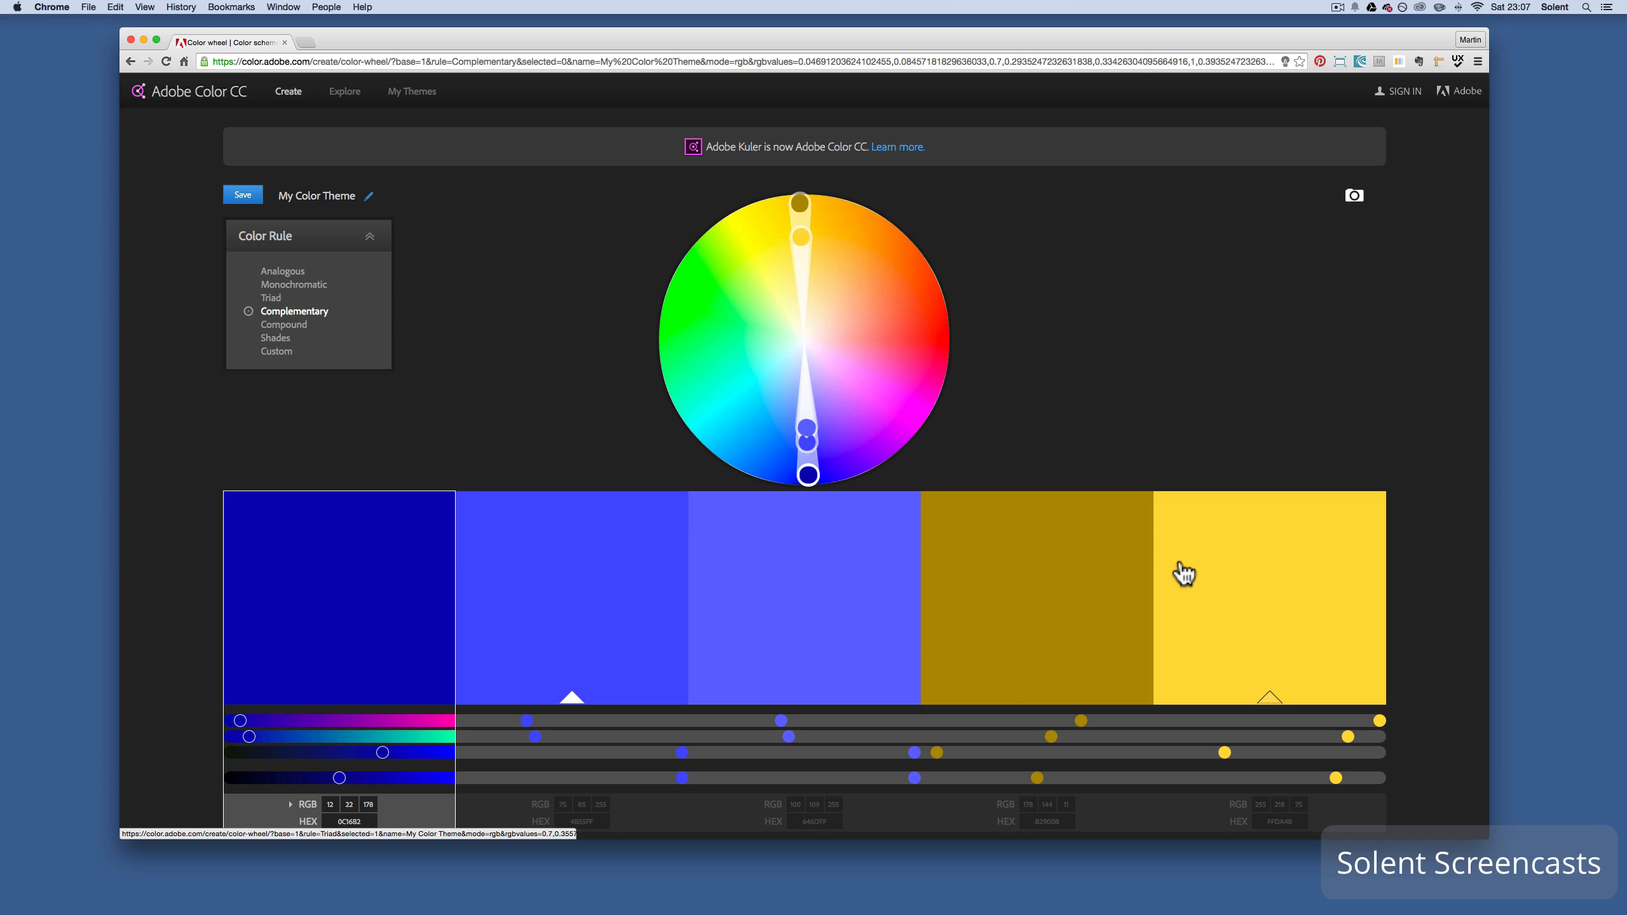
- Apply the Compound rule, comparing it briefly with Complementary, and shift the base color to sky blue (RGB 79, 211, 255)
left_click(294, 326)
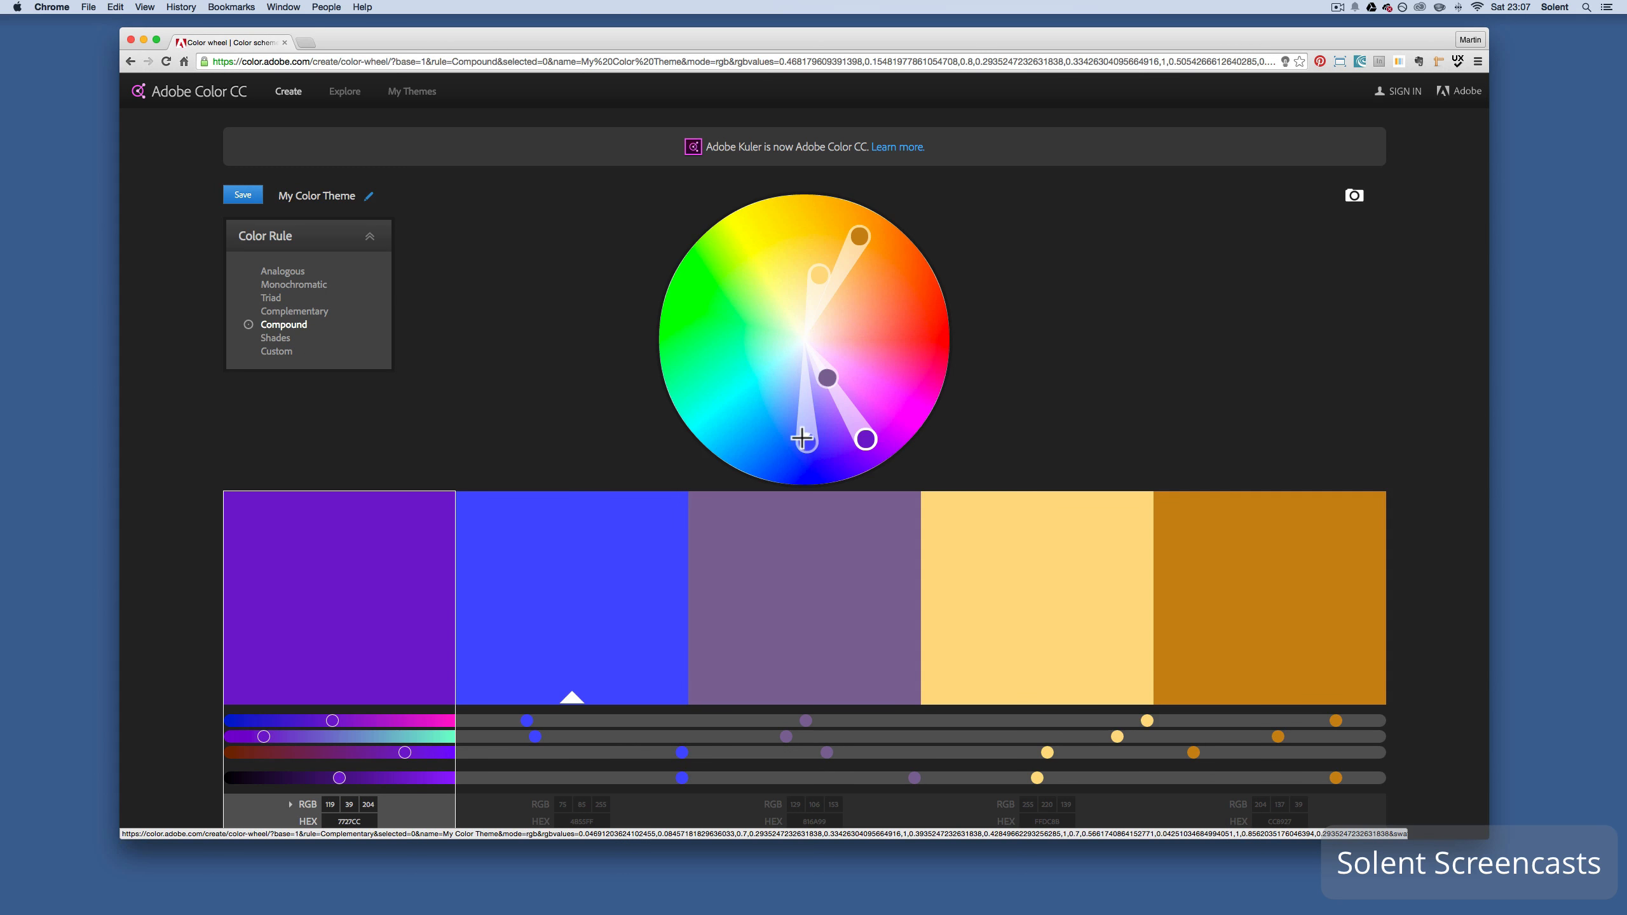
left_click_drag(807, 438, 769, 428)
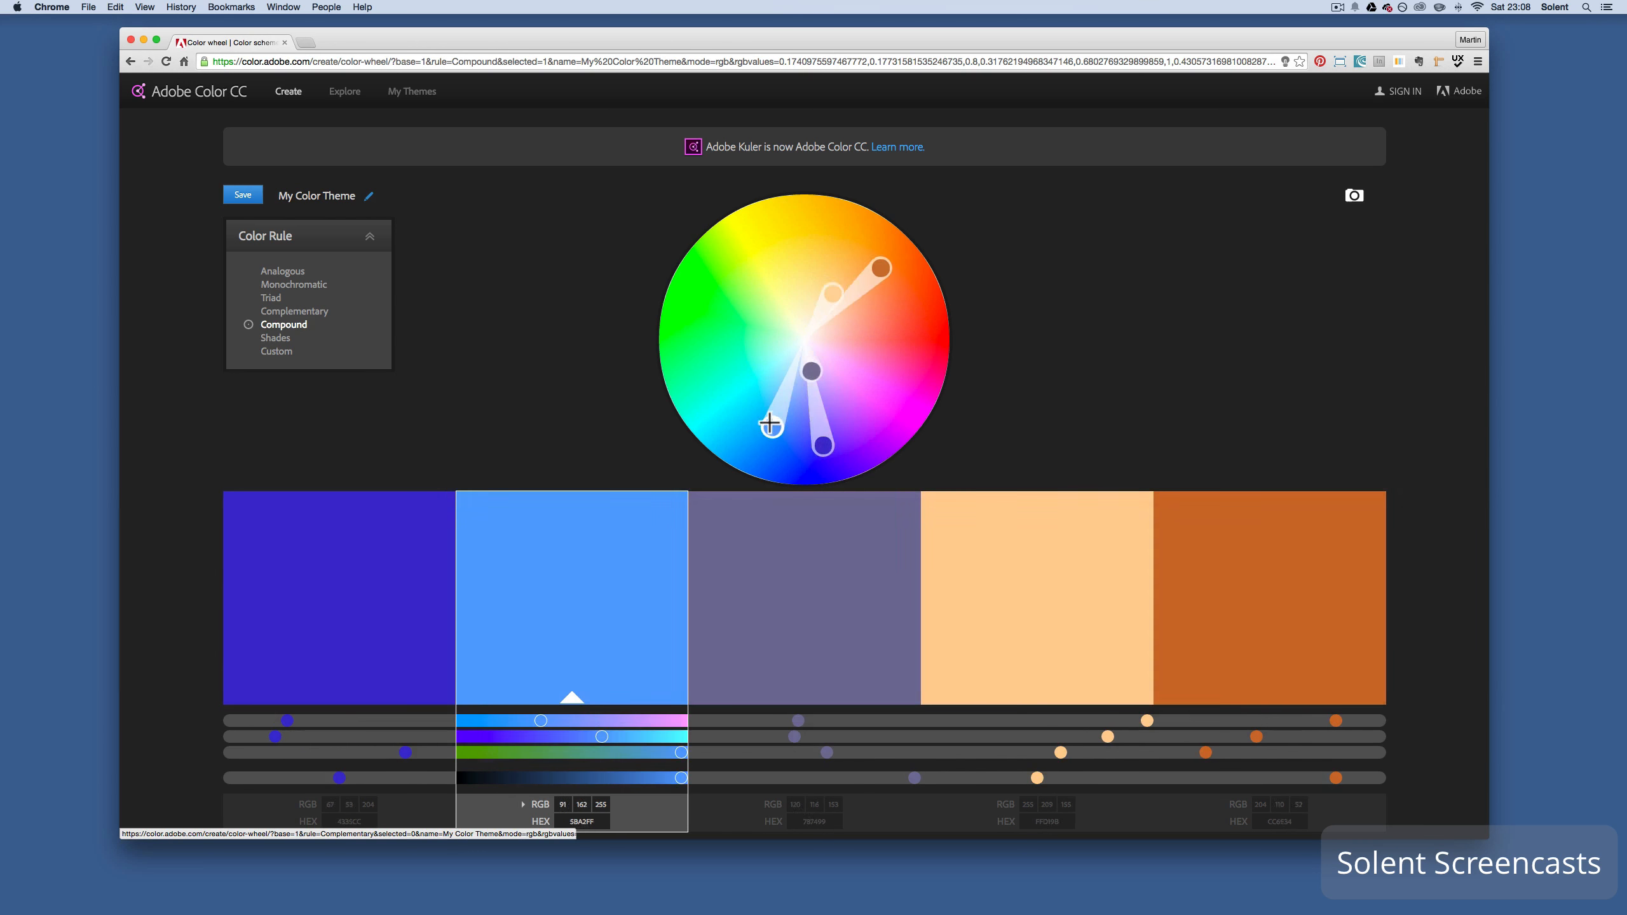
left_click(298, 312)
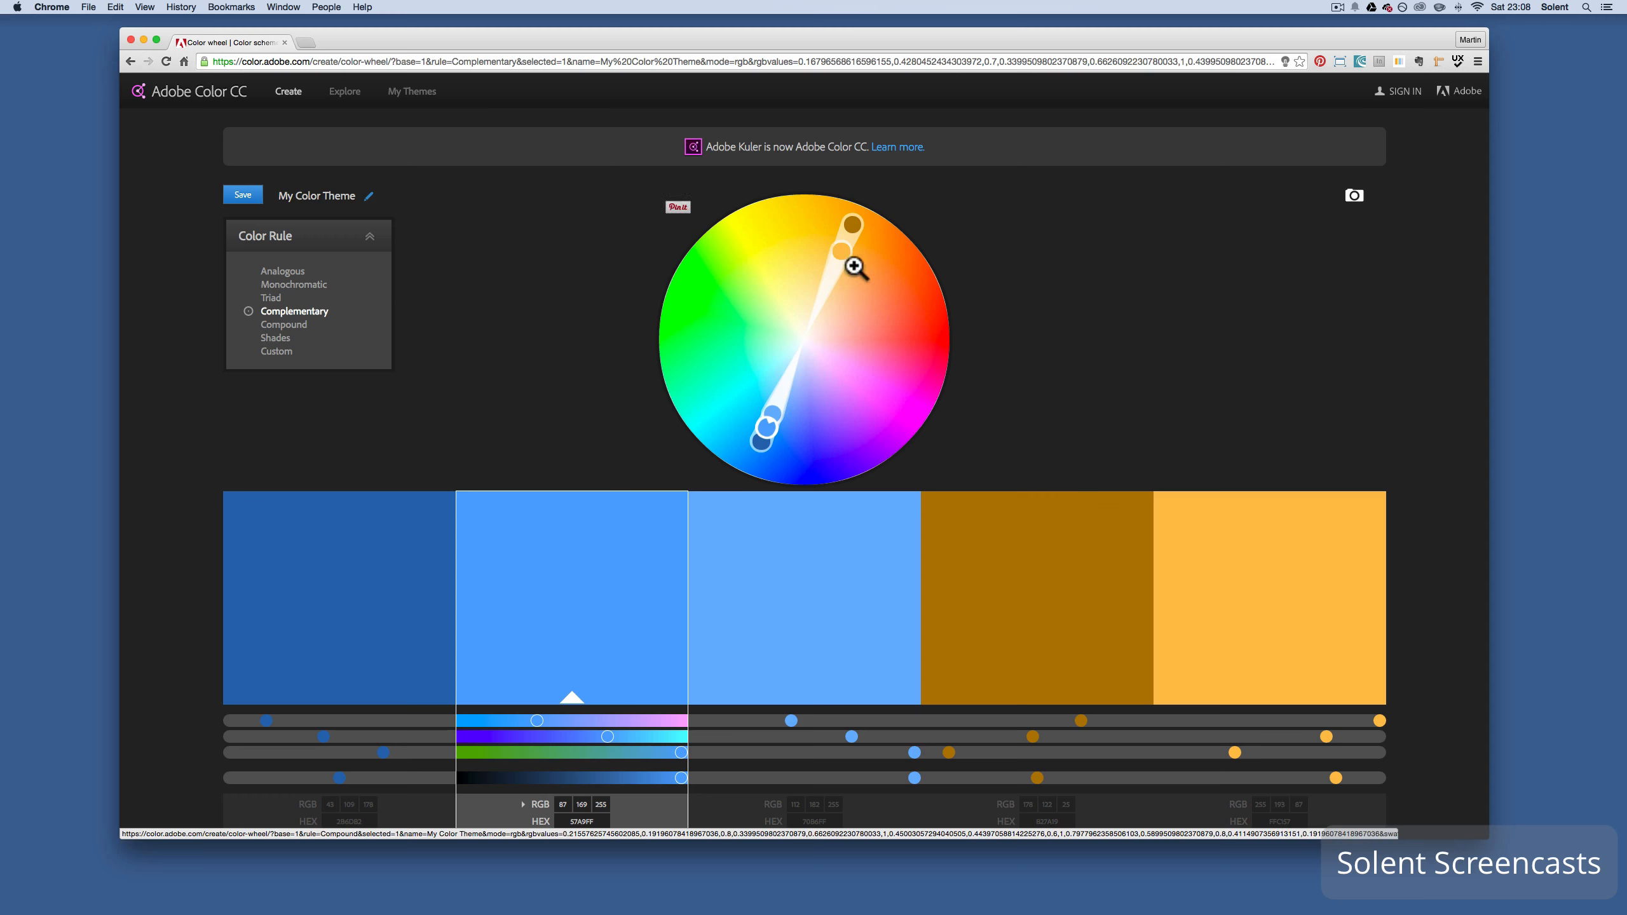
left_click(282, 325)
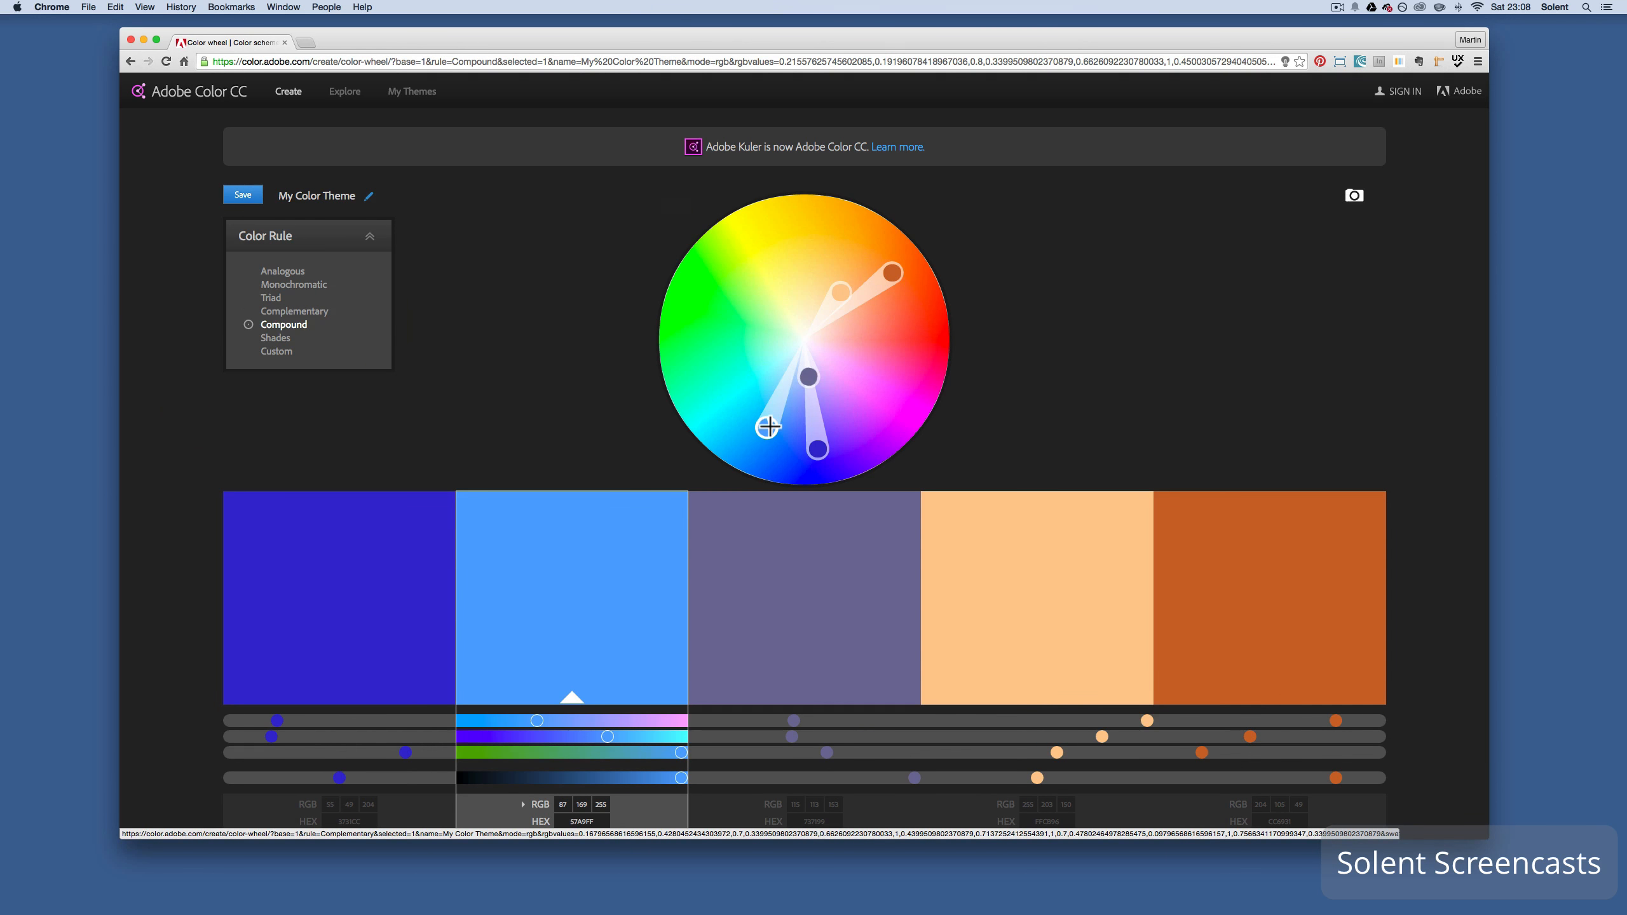
left_click_drag(772, 424, 748, 420)
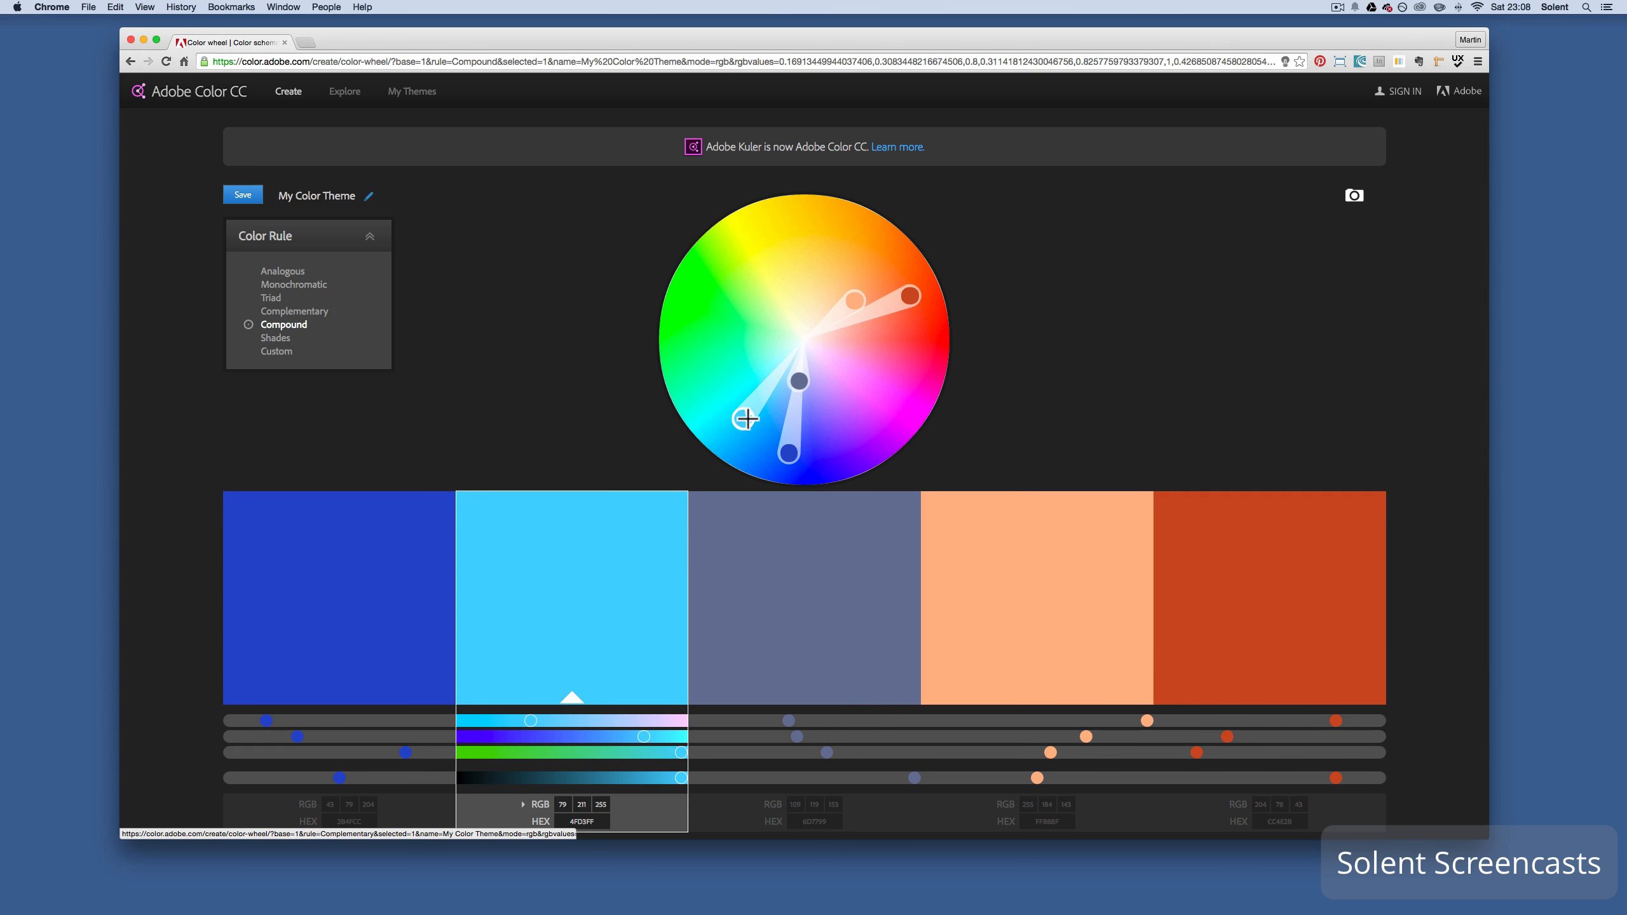
- Apply the Shades rule and shift its base color to vivid magenta-purple
left_click(281, 339)
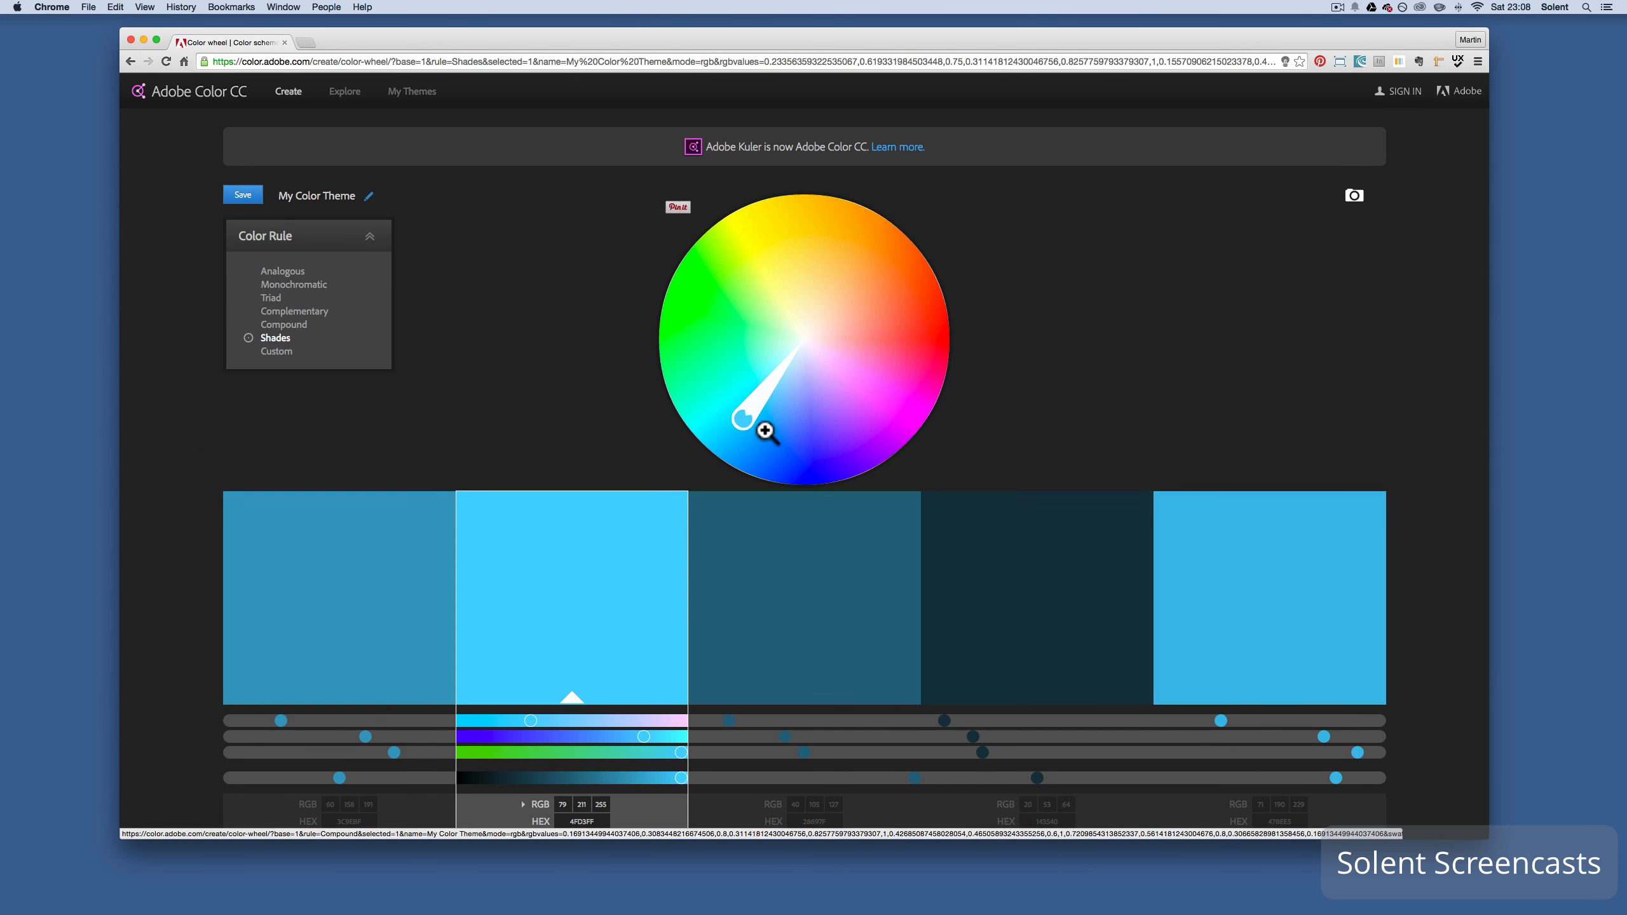
left_click_drag(741, 421, 904, 425)
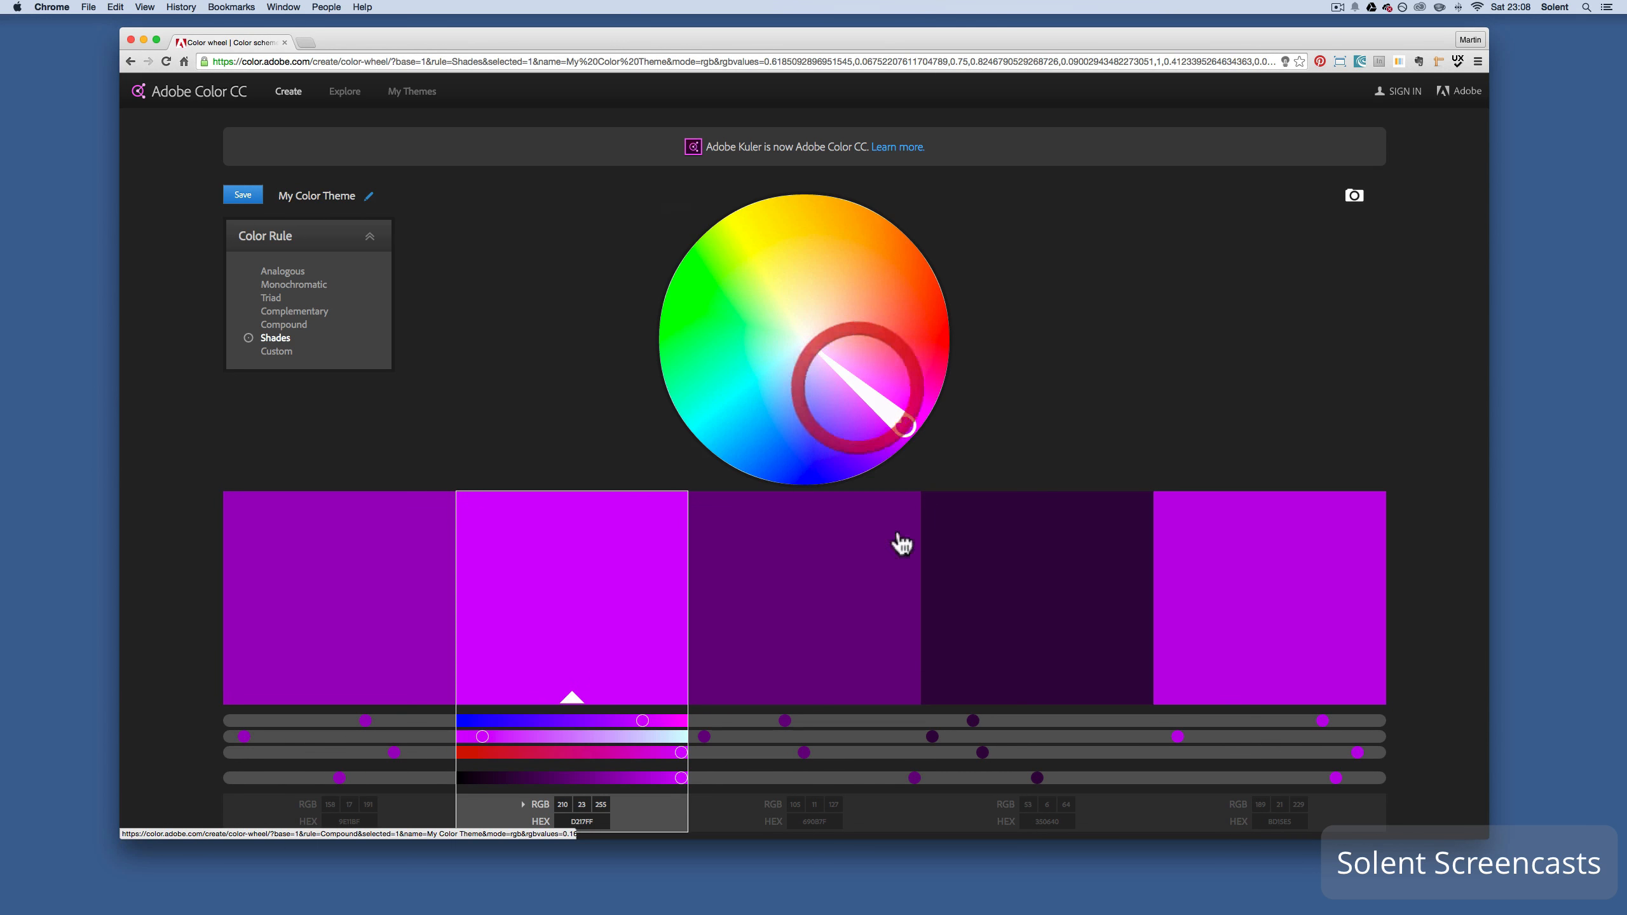
- Make the first swatch the base color of the shades palette and shift the palette to golden brown
left_click(808, 696)
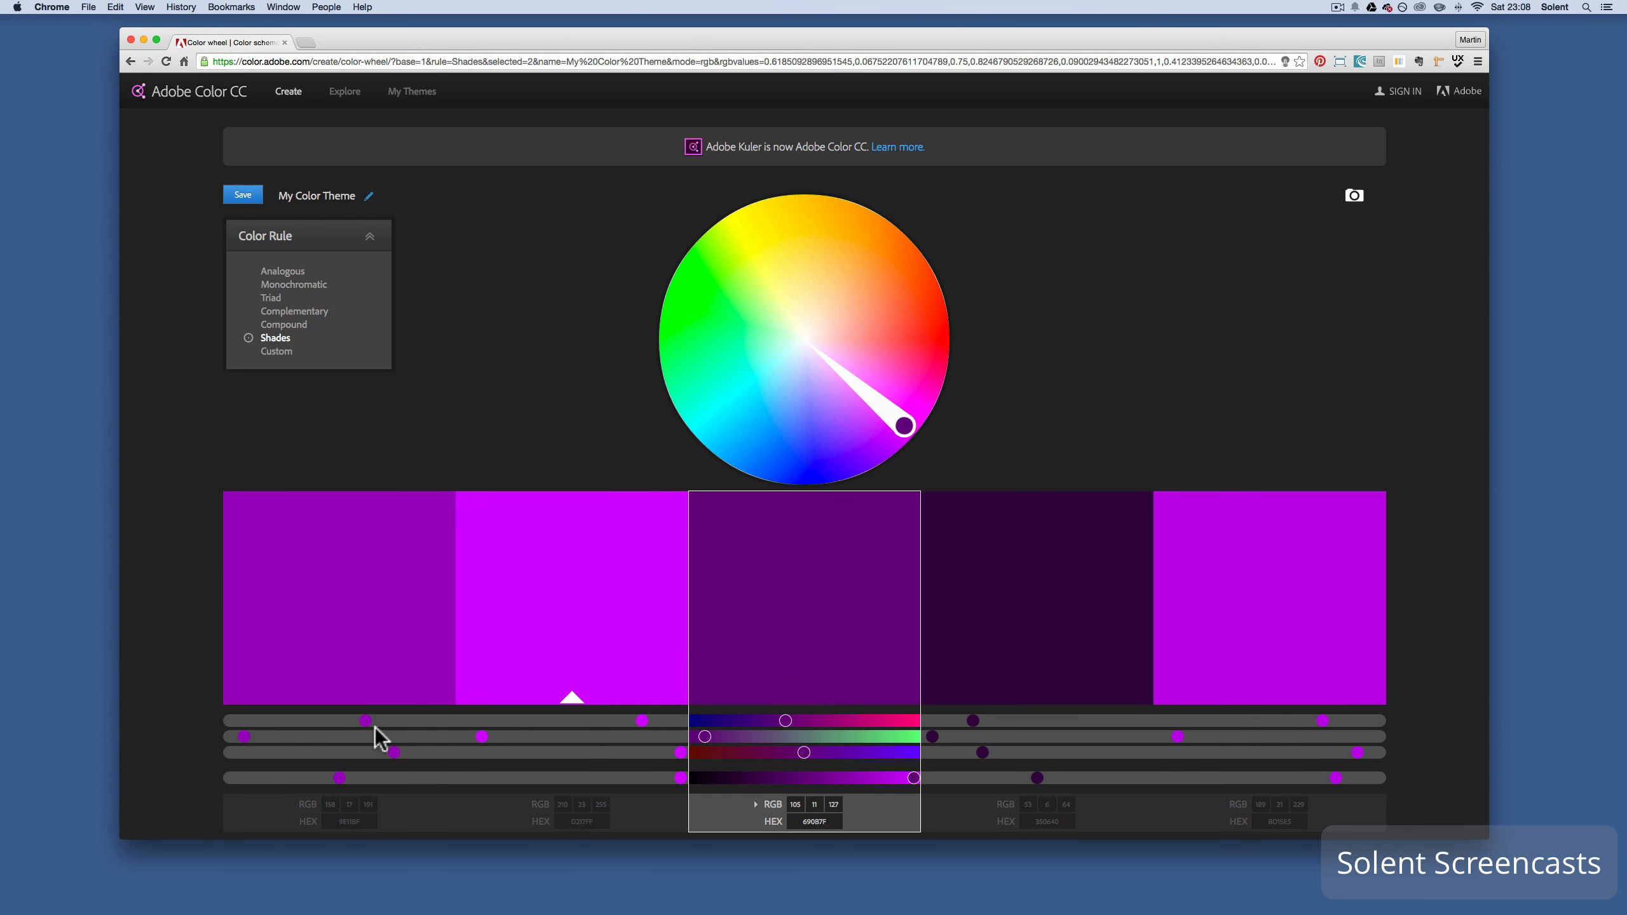
left_click(340, 699)
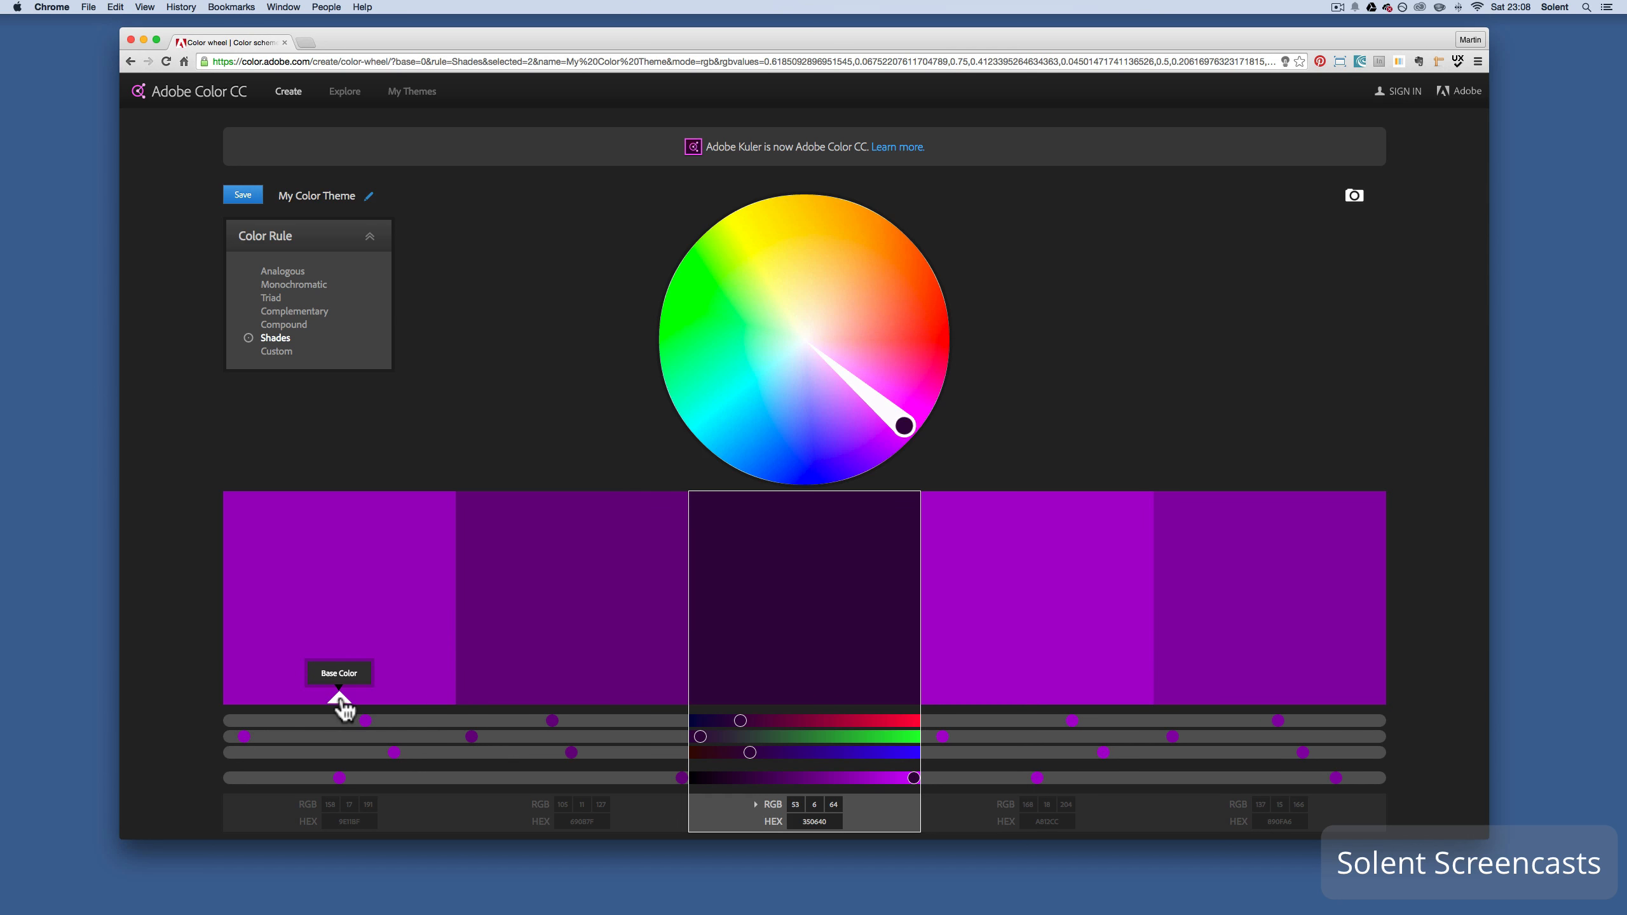
mouse_move(904, 425)
left_mouse_down()
mouse_move(919, 280)
mouse_move(843, 248)
mouse_move(850, 217)
mouse_move(812, 314)
mouse_move(841, 234)
mouse_move(824, 215)
mouse_move(843, 242)
mouse_move(850, 225)
mouse_move(828, 261)
mouse_move(839, 239)
left_mouse_up()
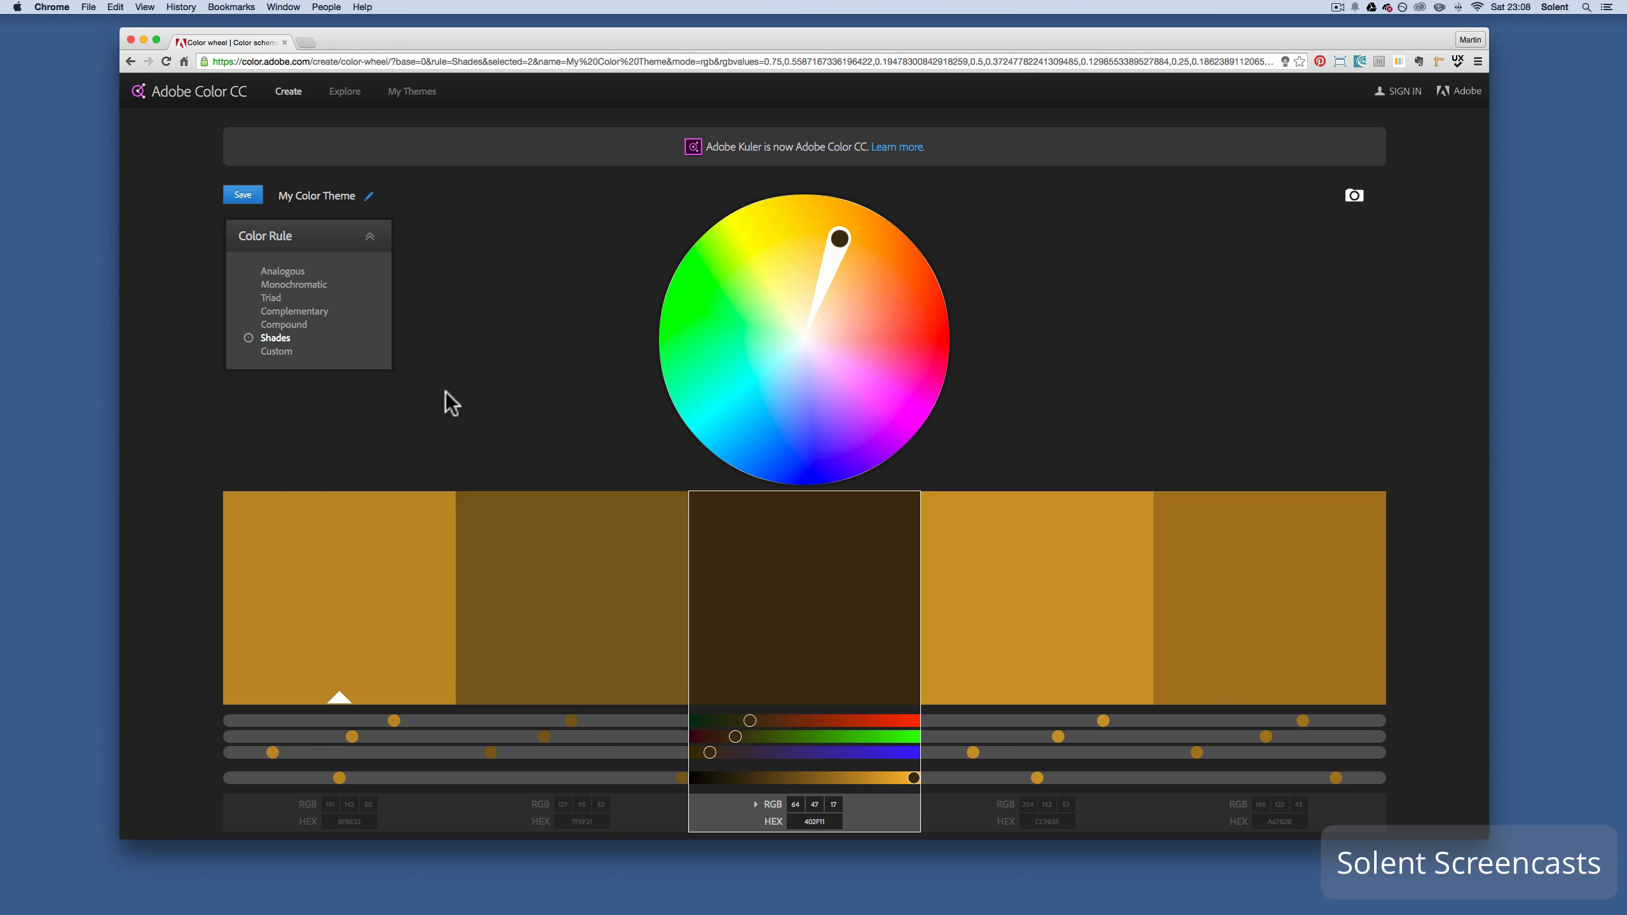
- Switch to the Custom rule and reposition individual colors, making the second swatch grey-teal, the third dark maroon, the fourth mustard and the fifth olive
left_click(276, 351)
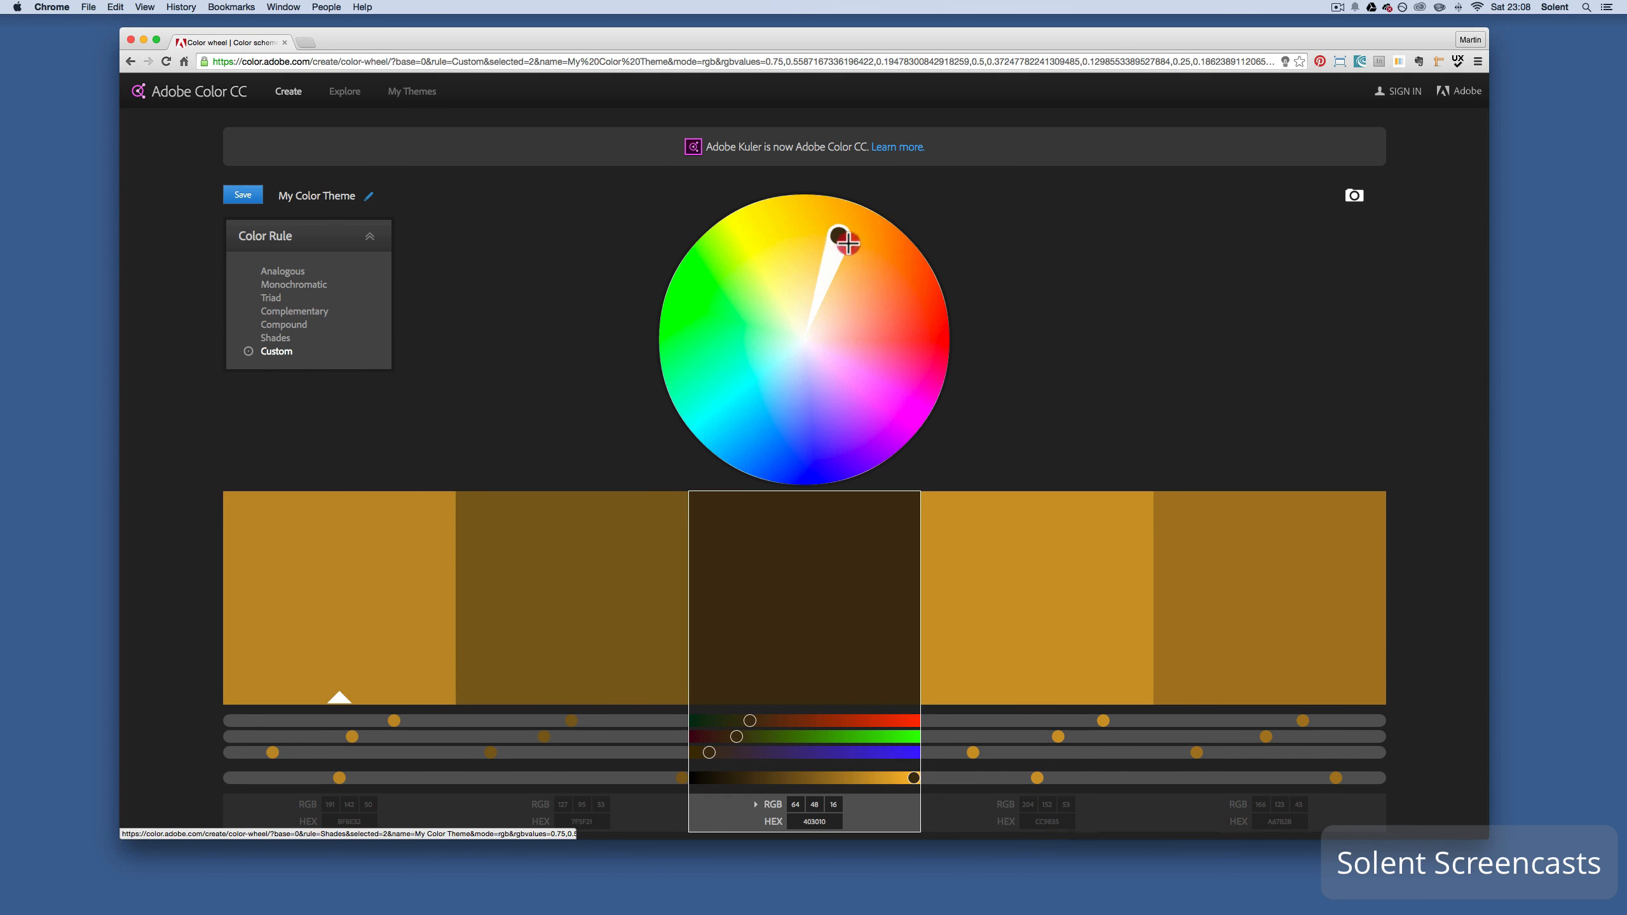
mouse_move(847, 242)
left_mouse_down()
mouse_move(884, 258)
mouse_move(745, 248)
mouse_move(796, 235)
left_mouse_up()
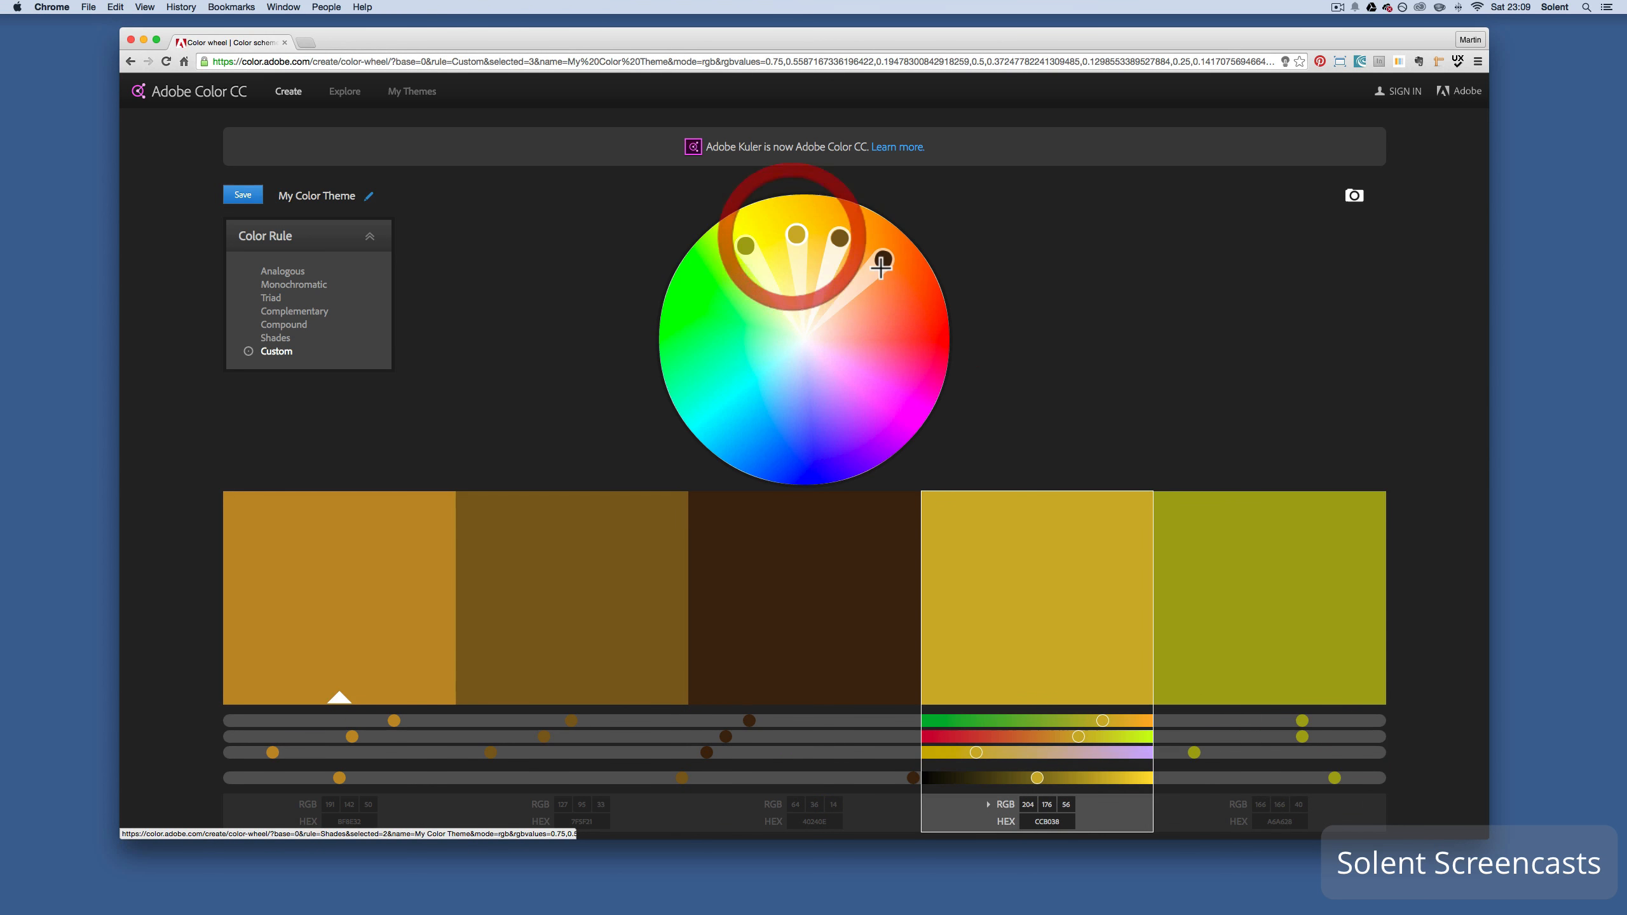
mouse_move(882, 262)
left_mouse_down()
mouse_move(903, 314)
mouse_move(884, 268)
mouse_move(828, 291)
mouse_move(790, 392)
mouse_move(777, 366)
left_mouse_up()
left_click(904, 329)
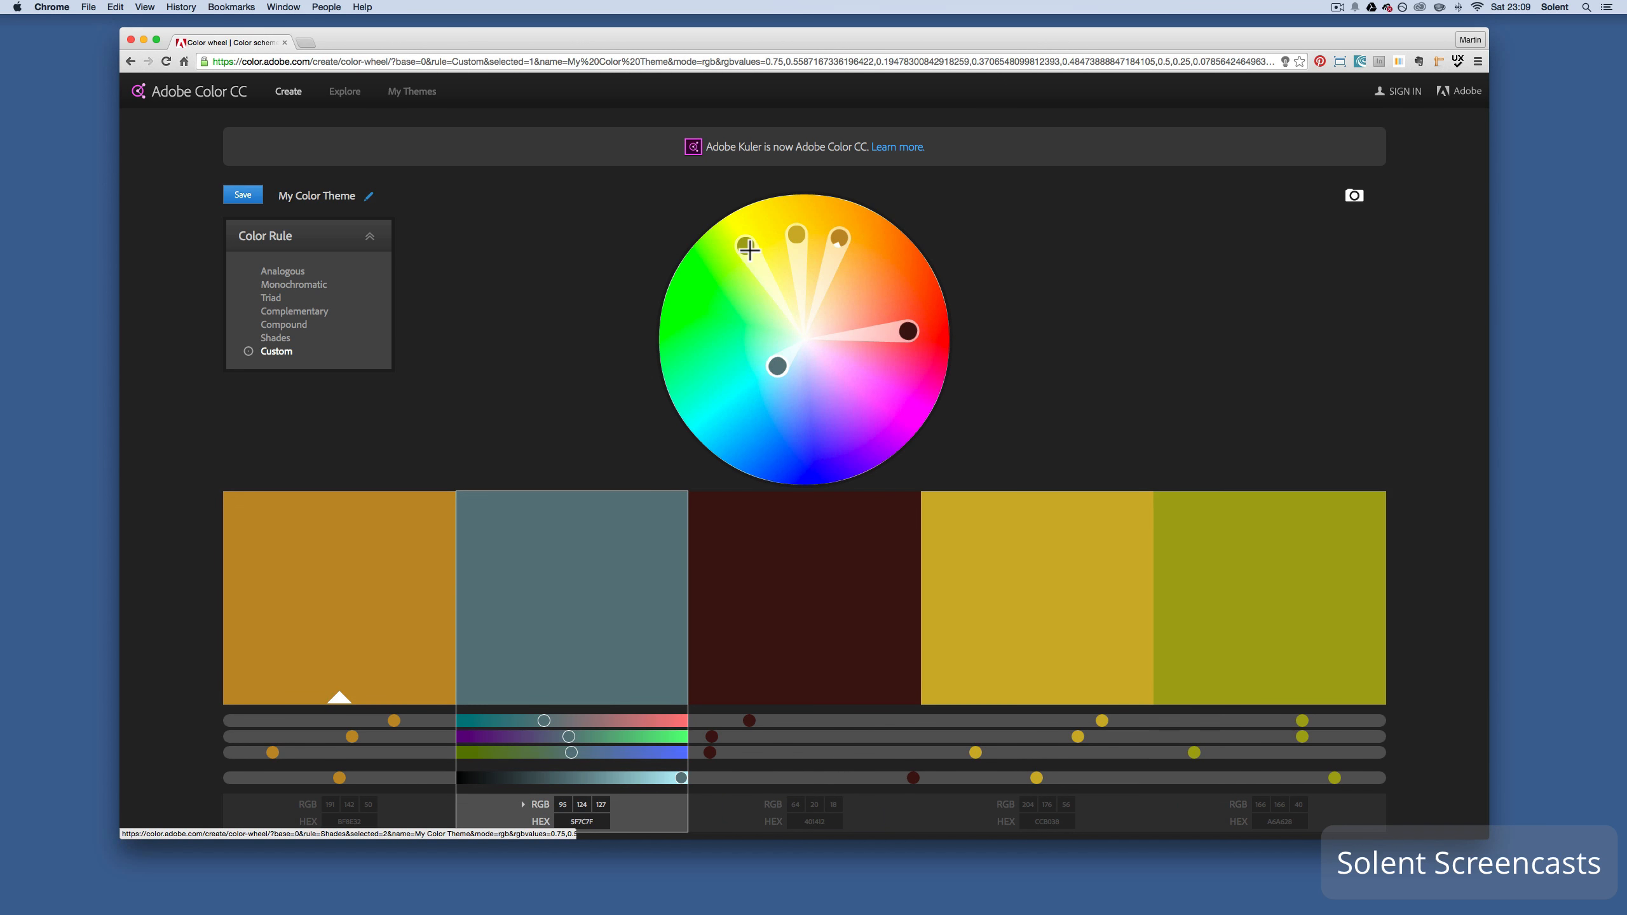
- Set the dark maroon middle swatch as the base color of the custom palette
left_click(749, 250)
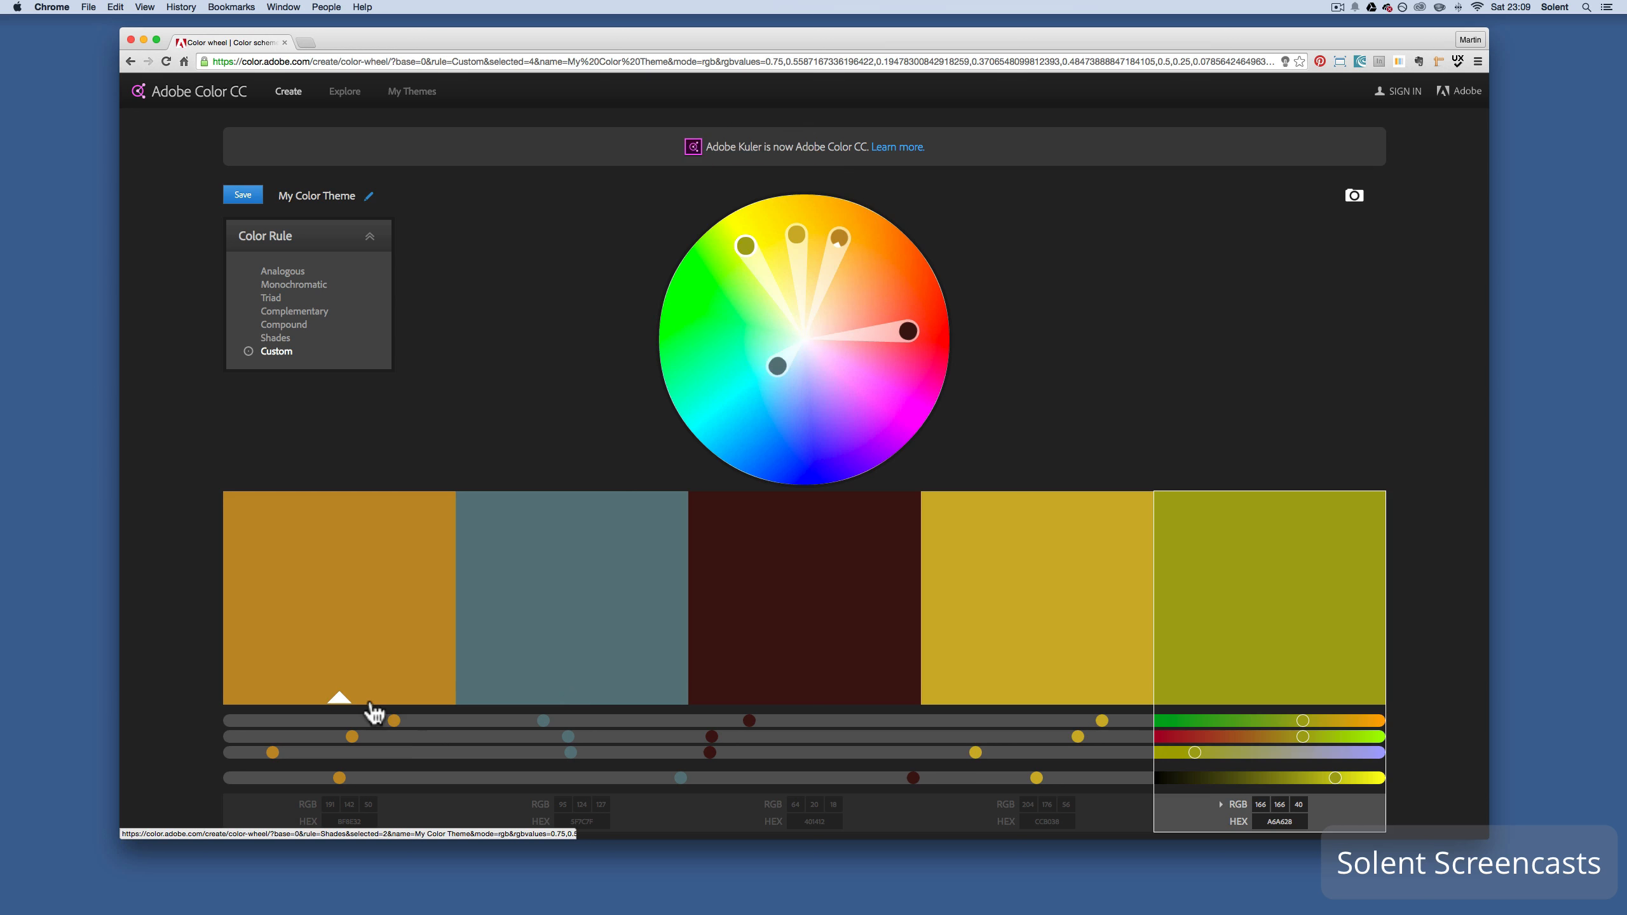
left_click(763, 703)
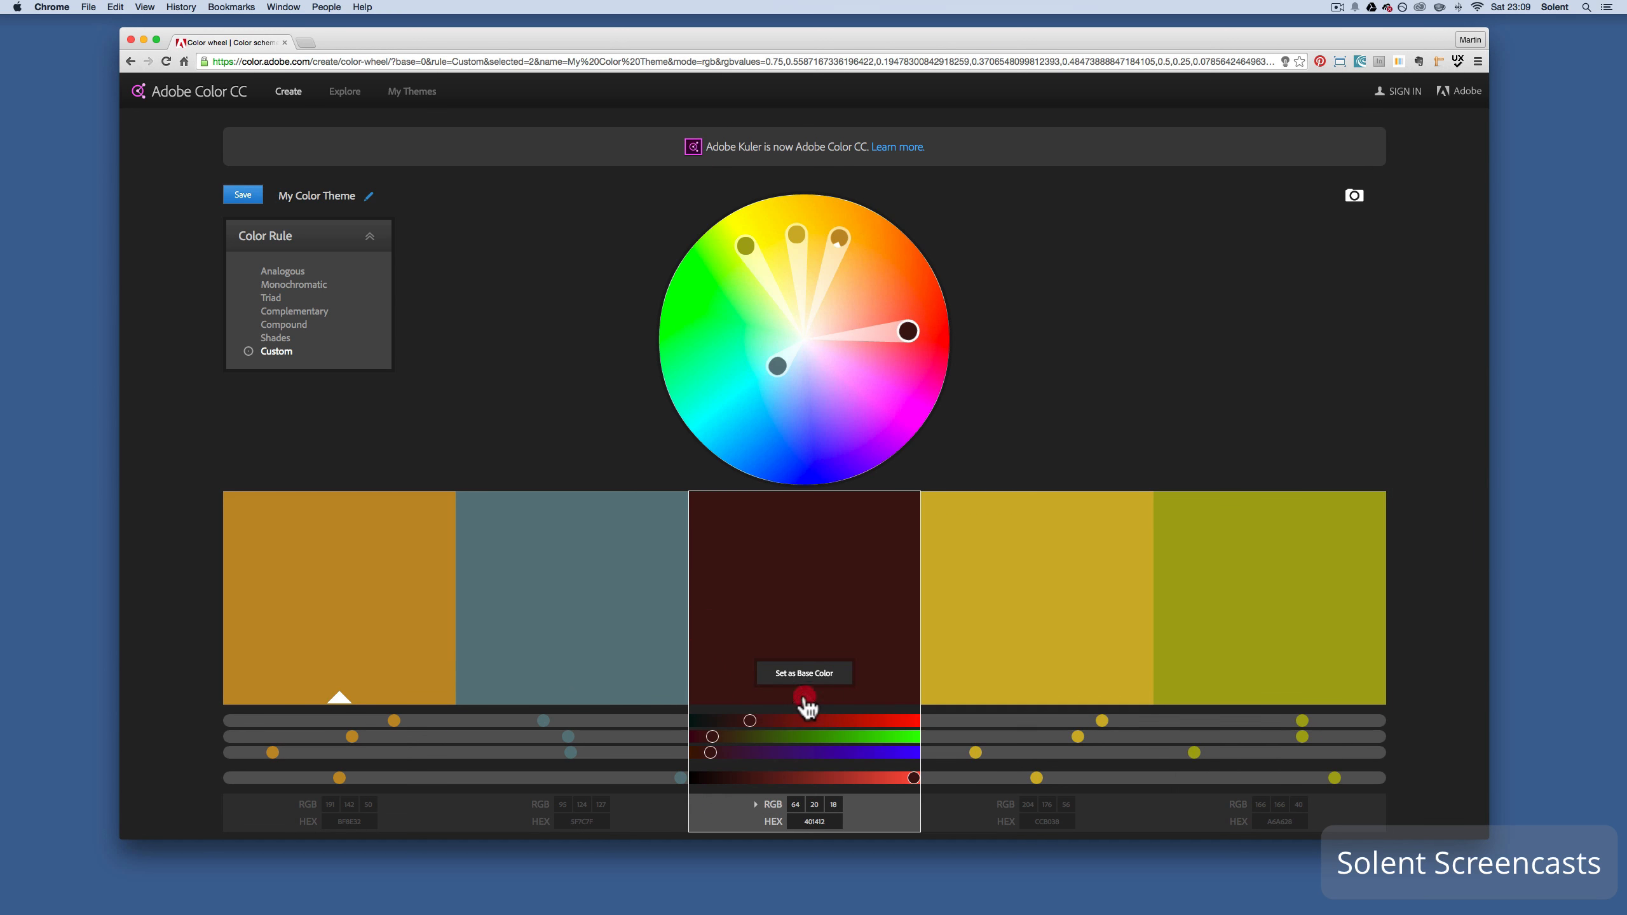
left_click(804, 698)
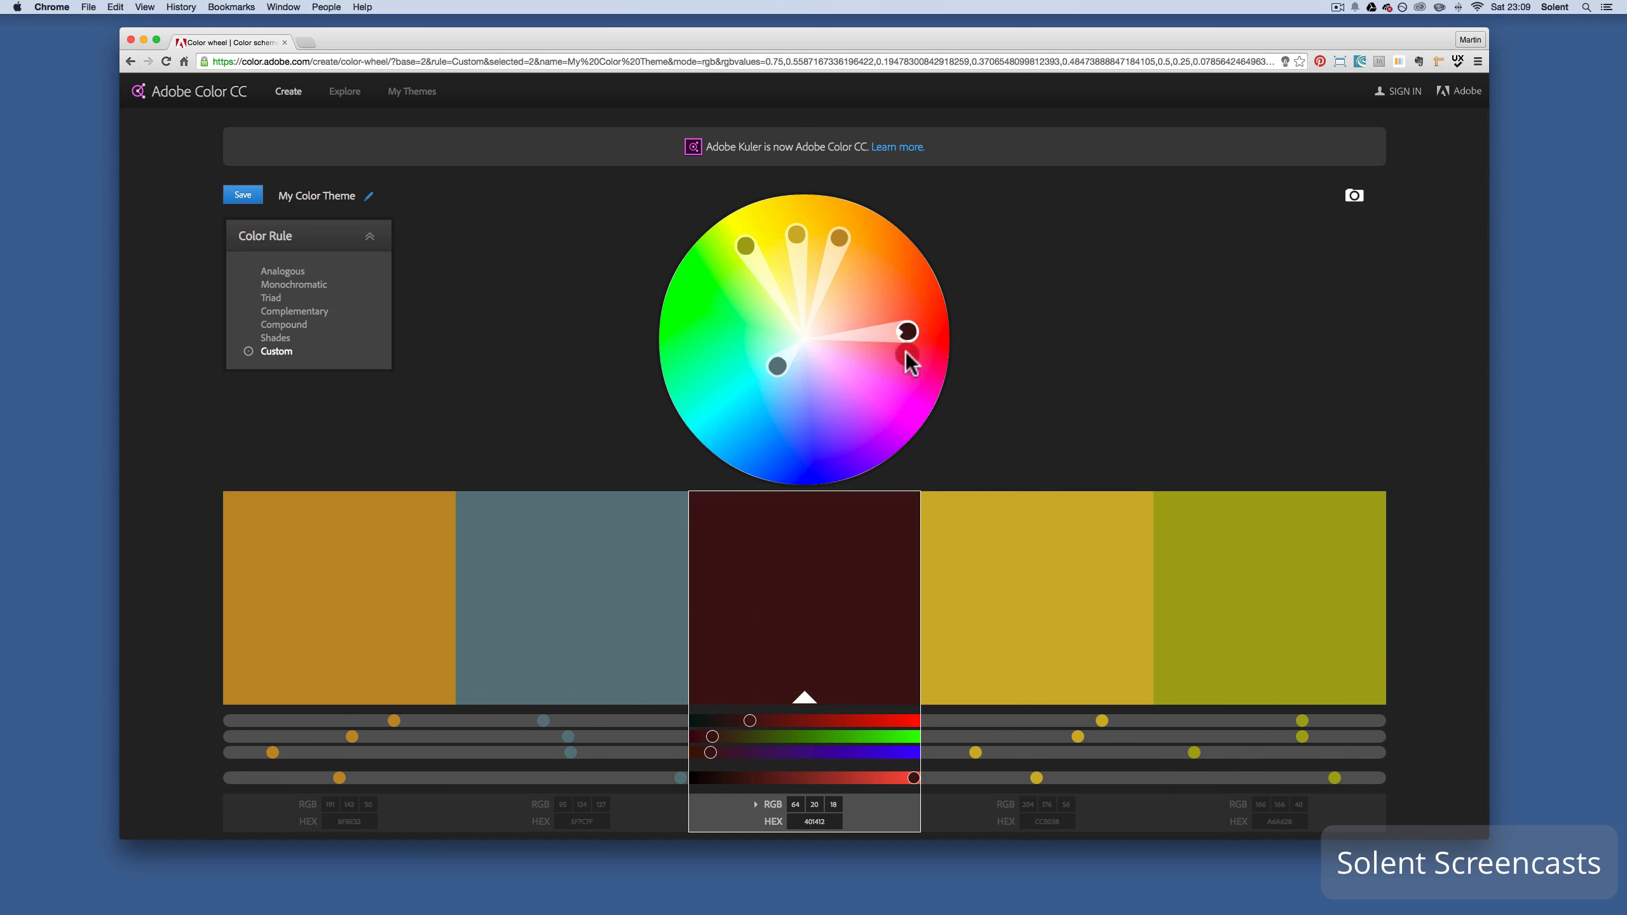
- Adjust the custom palette, making the first swatch copper orange and the middle base swatch dark brown with RGB 64, 28, 11
mouse_move(906, 354)
left_mouse_down()
mouse_move(901, 384)
mouse_move(922, 325)
left_mouse_up()
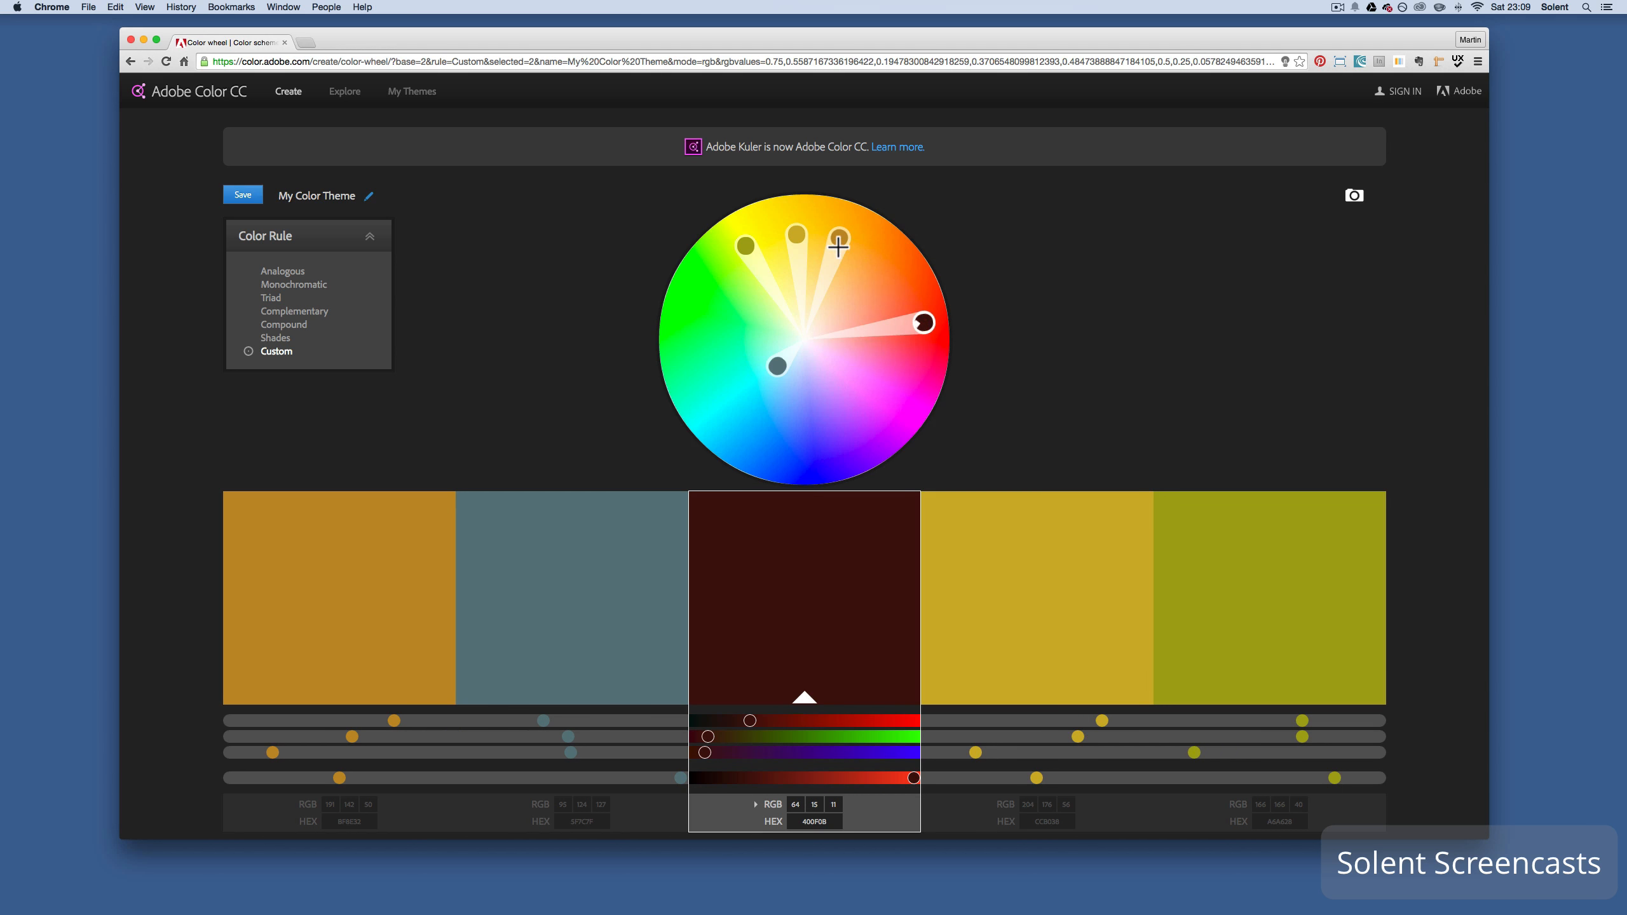
left_click_drag(837, 245, 869, 271)
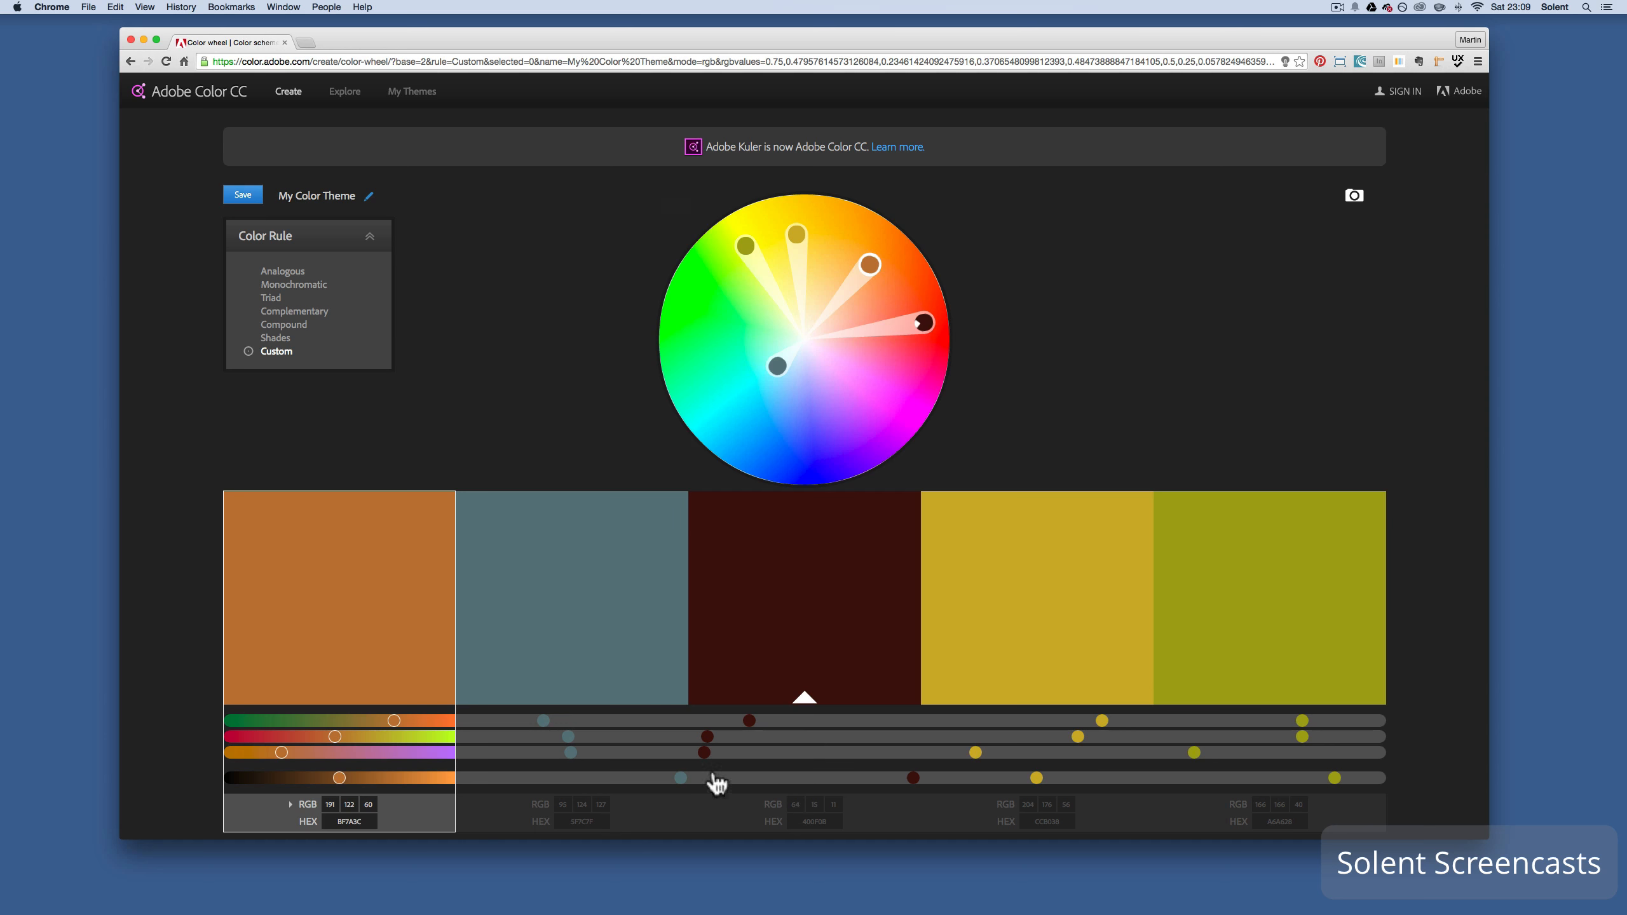
mouse_move(708, 738)
left_mouse_down()
mouse_move(736, 748)
mouse_move(720, 744)
left_mouse_up()
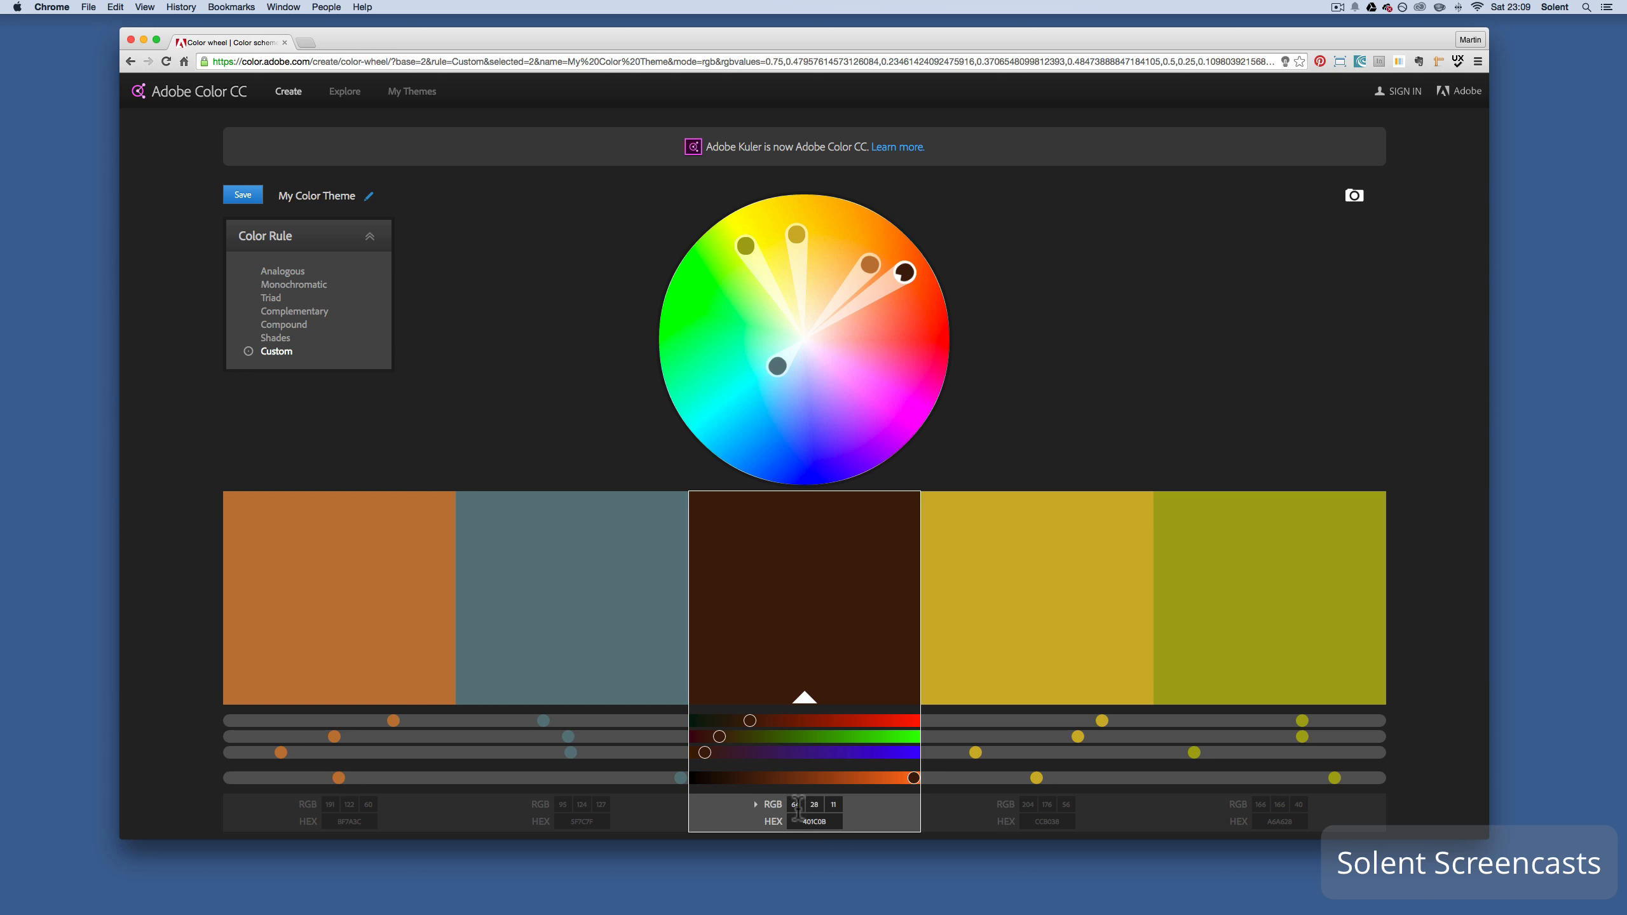
- Expand the color values below the swatches to inspect their CMYK, RGB, LAB, HSB and HEX values
left_click(753, 806)
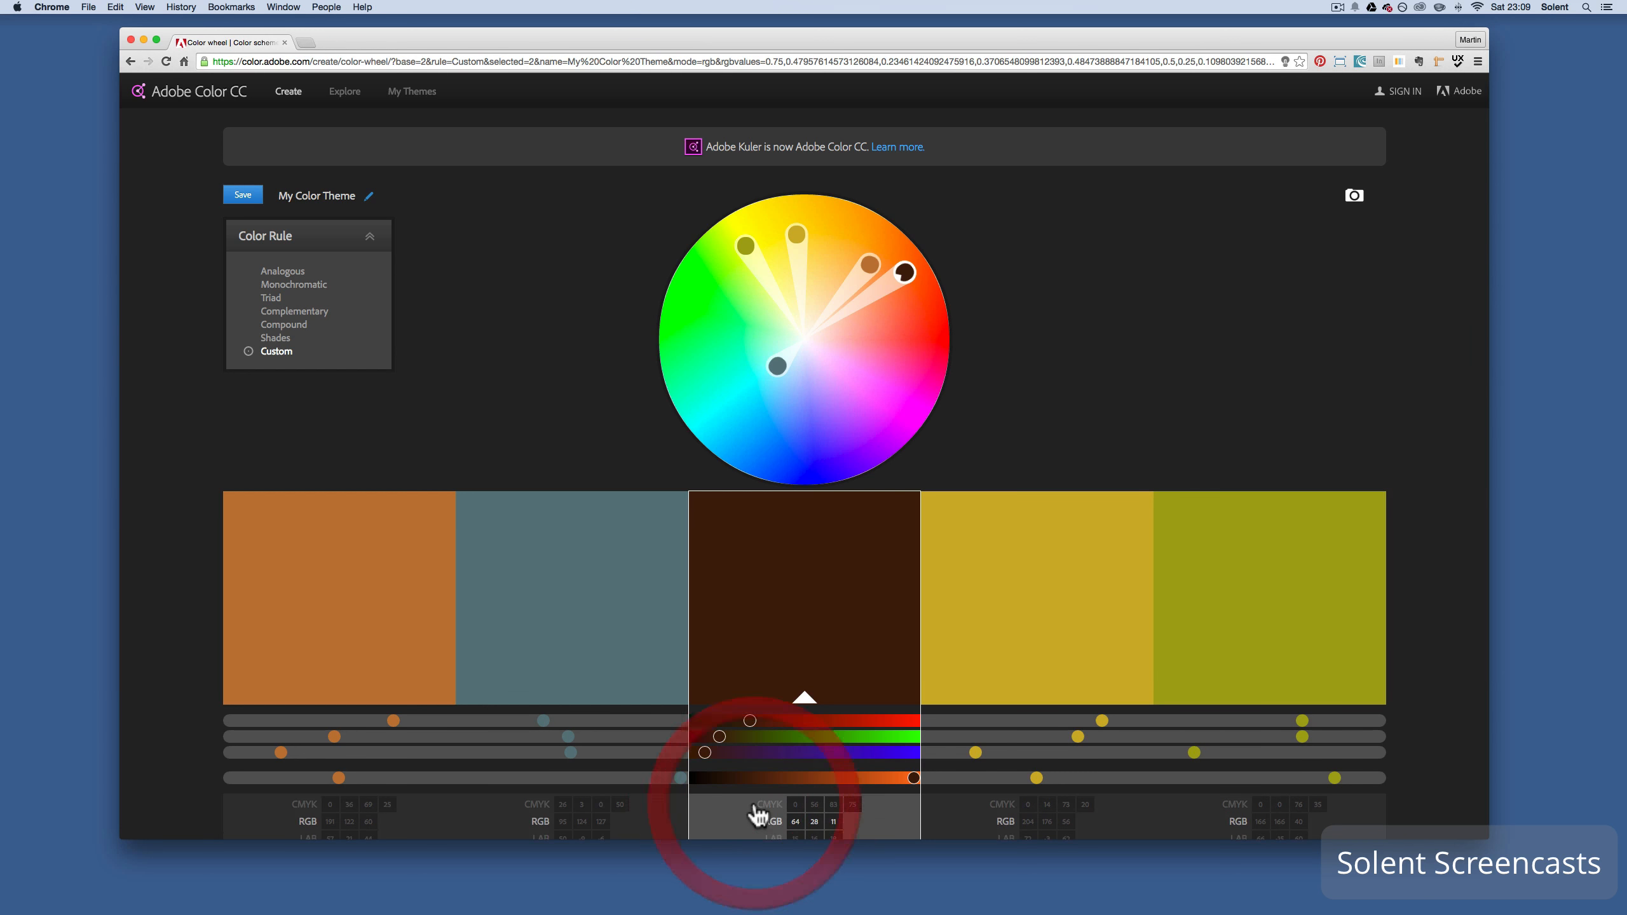
scroll(833, 817, "down", 2)
scroll(832, 817, "down", 3)
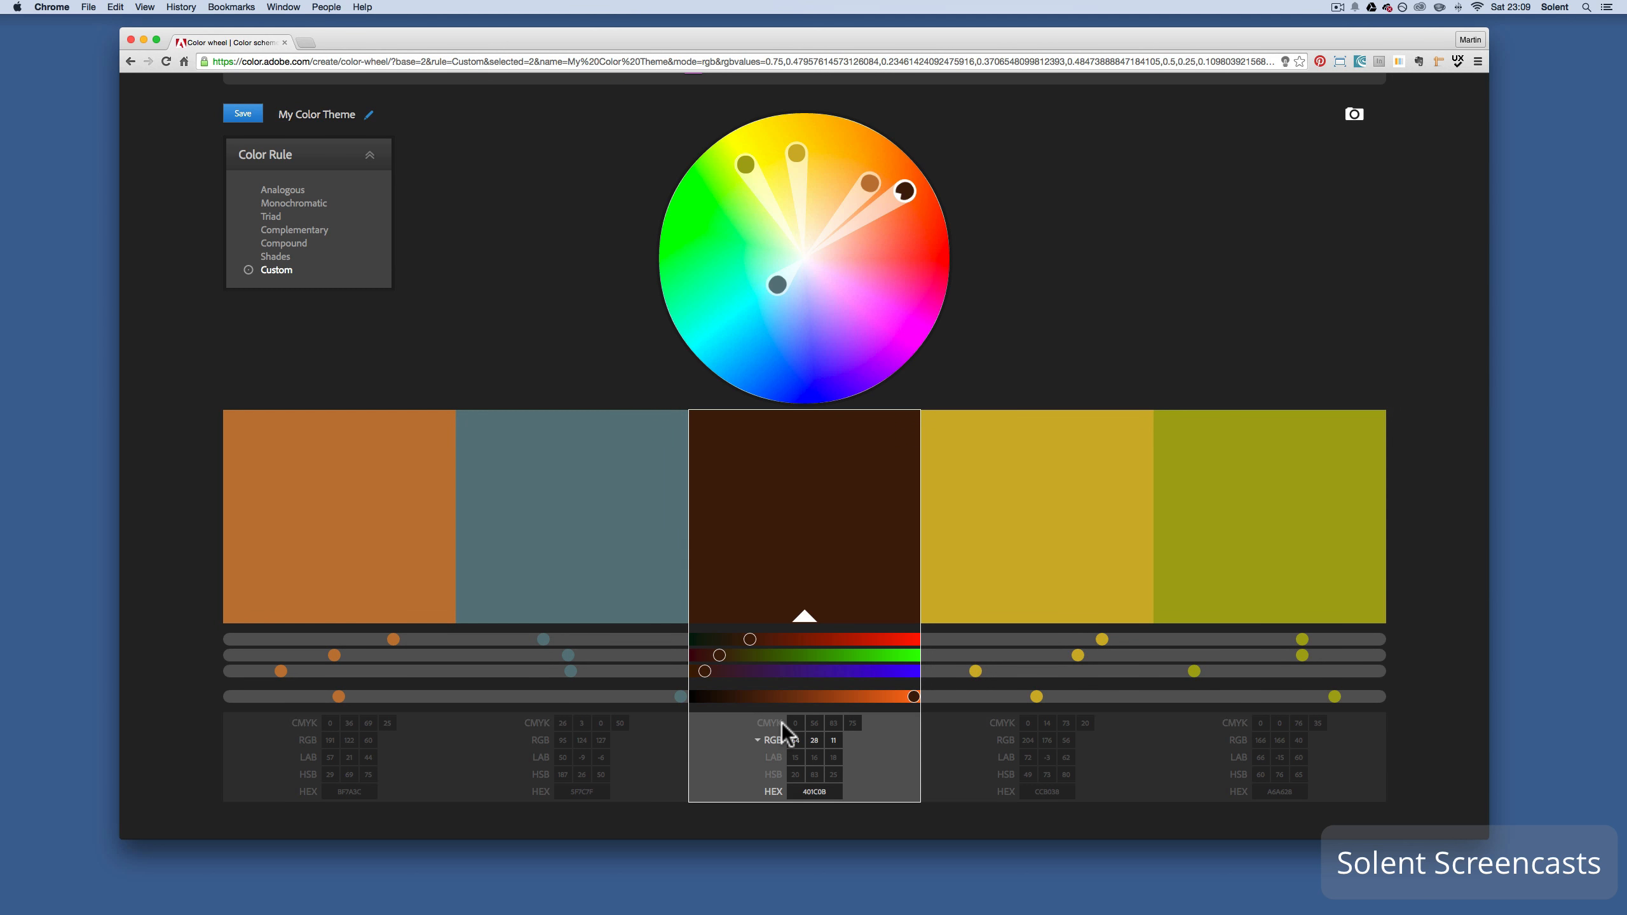
scroll(787, 733, "up", 3)
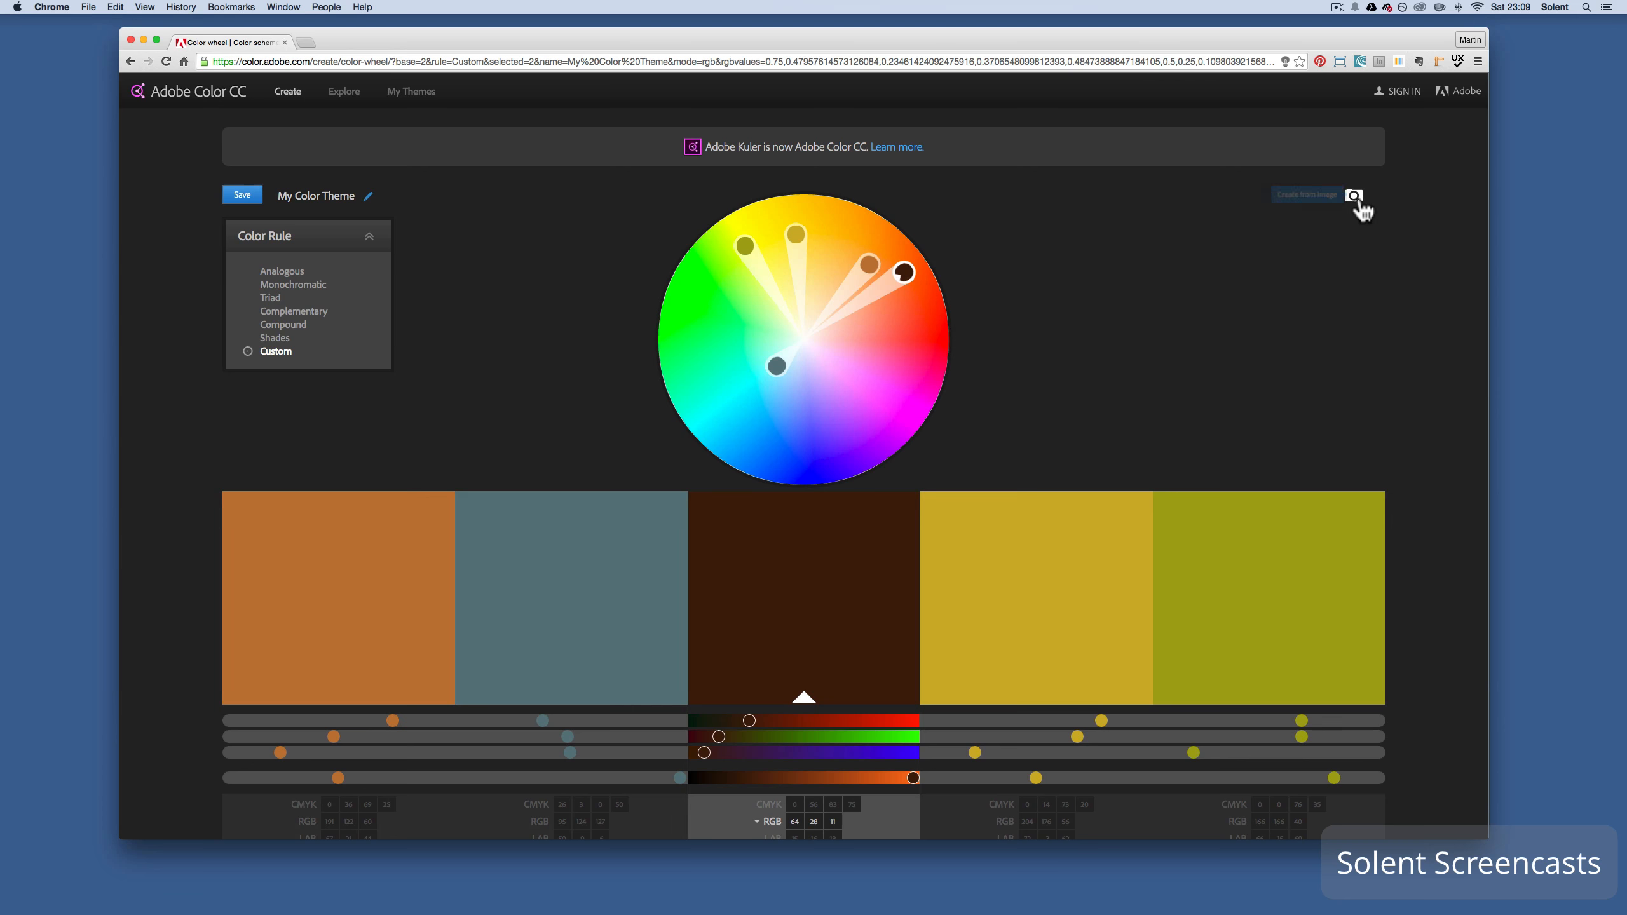
- Create a theme from the paint-cans image BU004341.png in the Household folder
scroll(1359, 202, "down", 1)
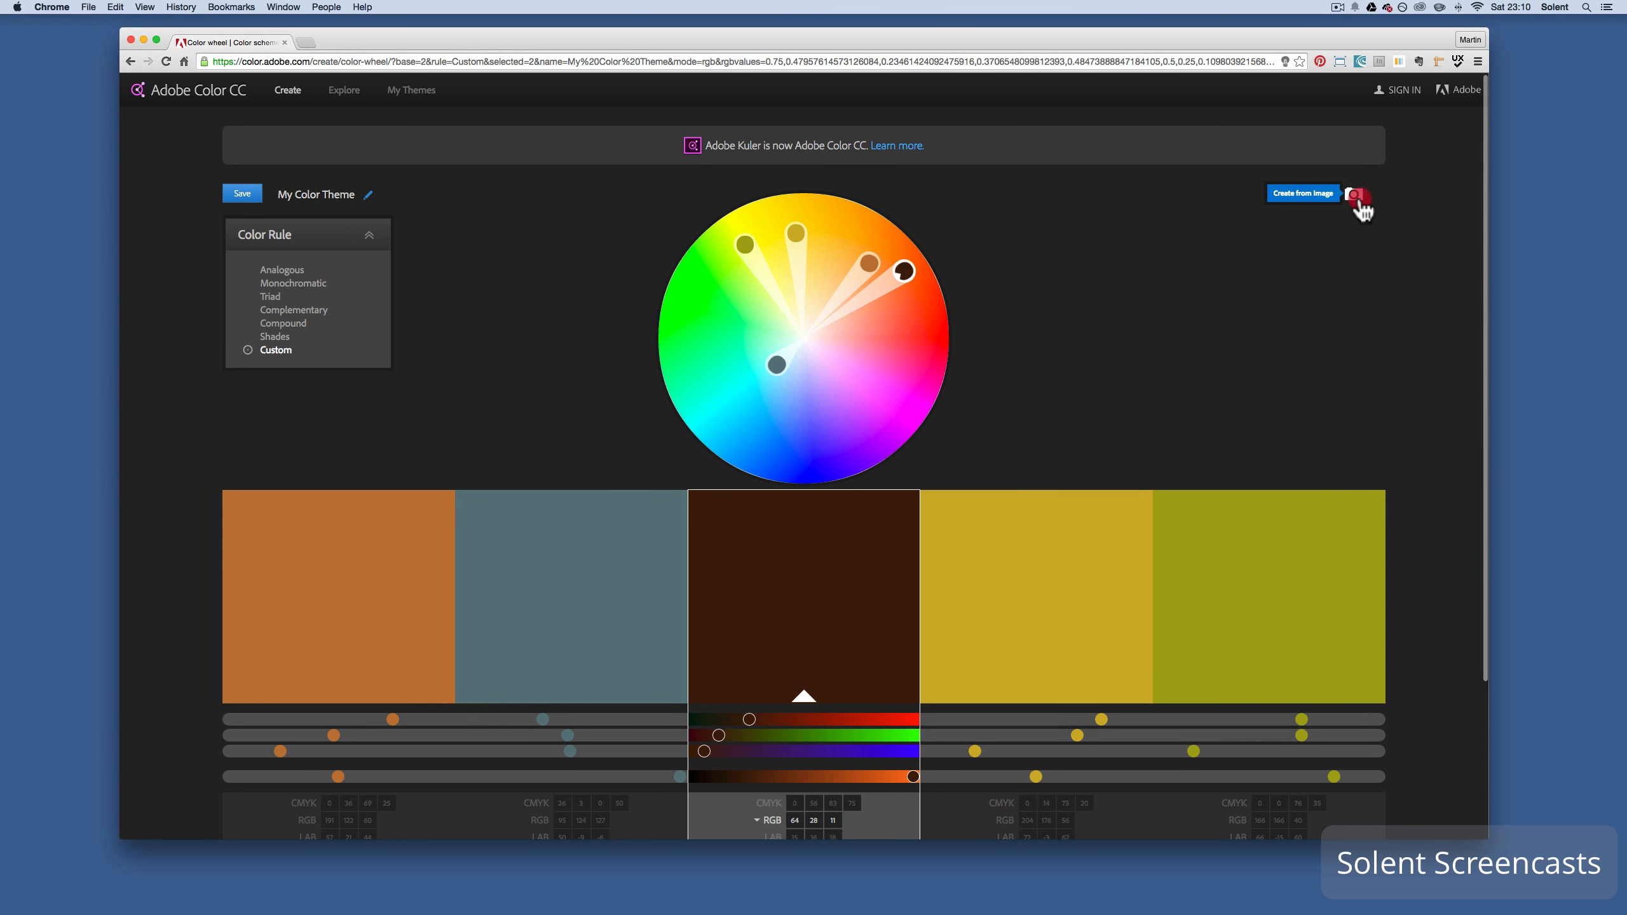
left_click(1356, 198)
left_click(966, 245)
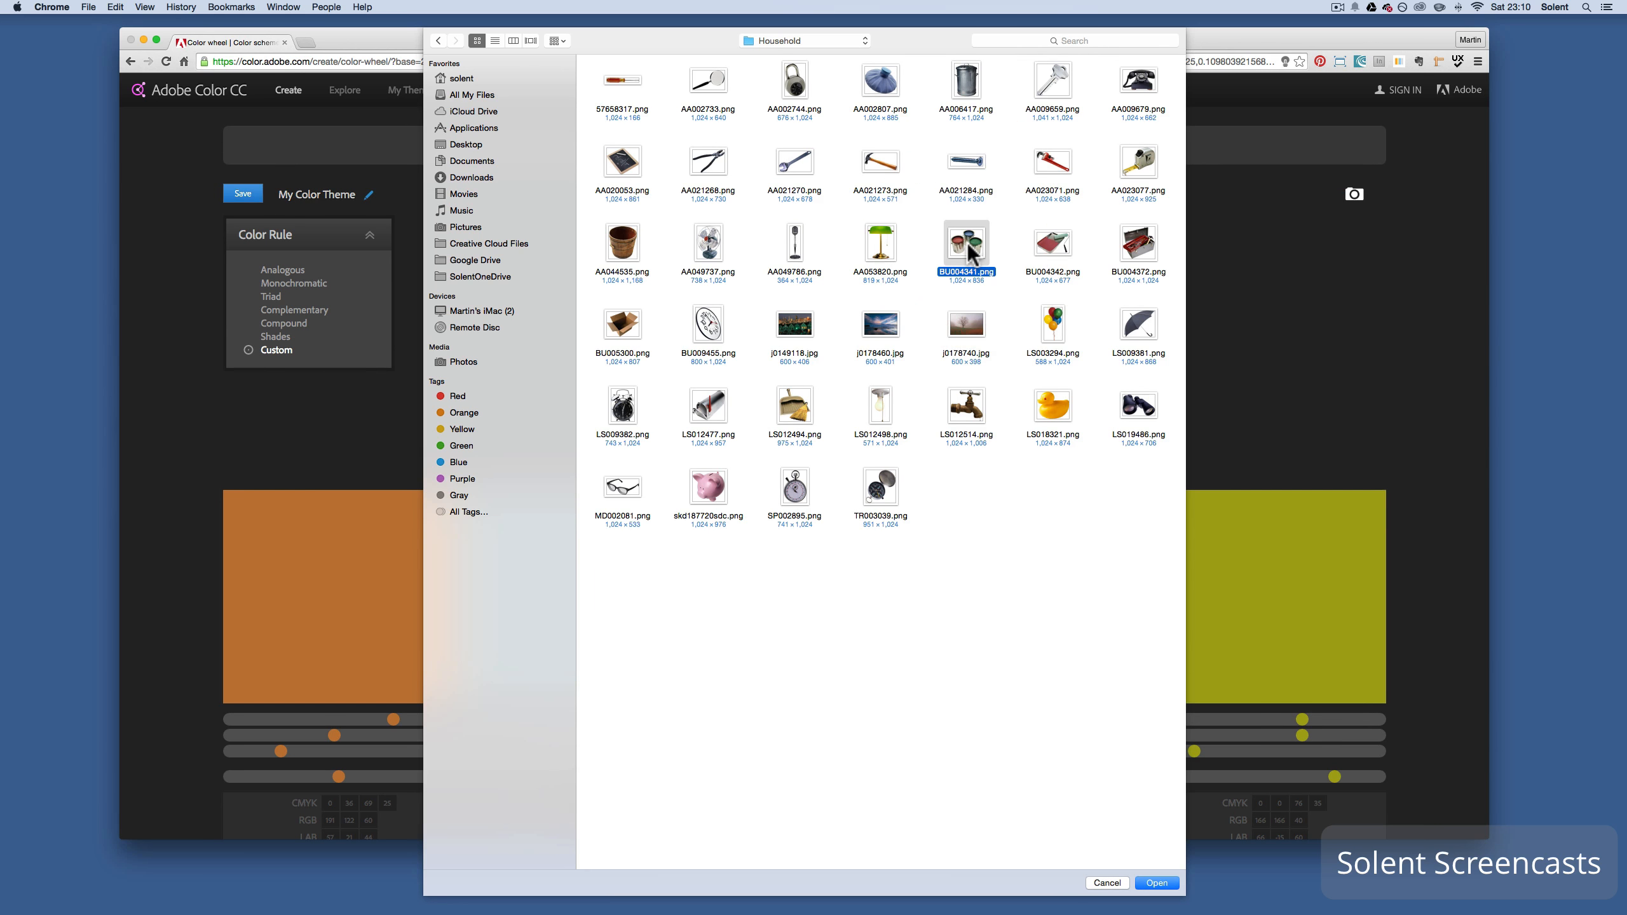
left_click(1155, 883)
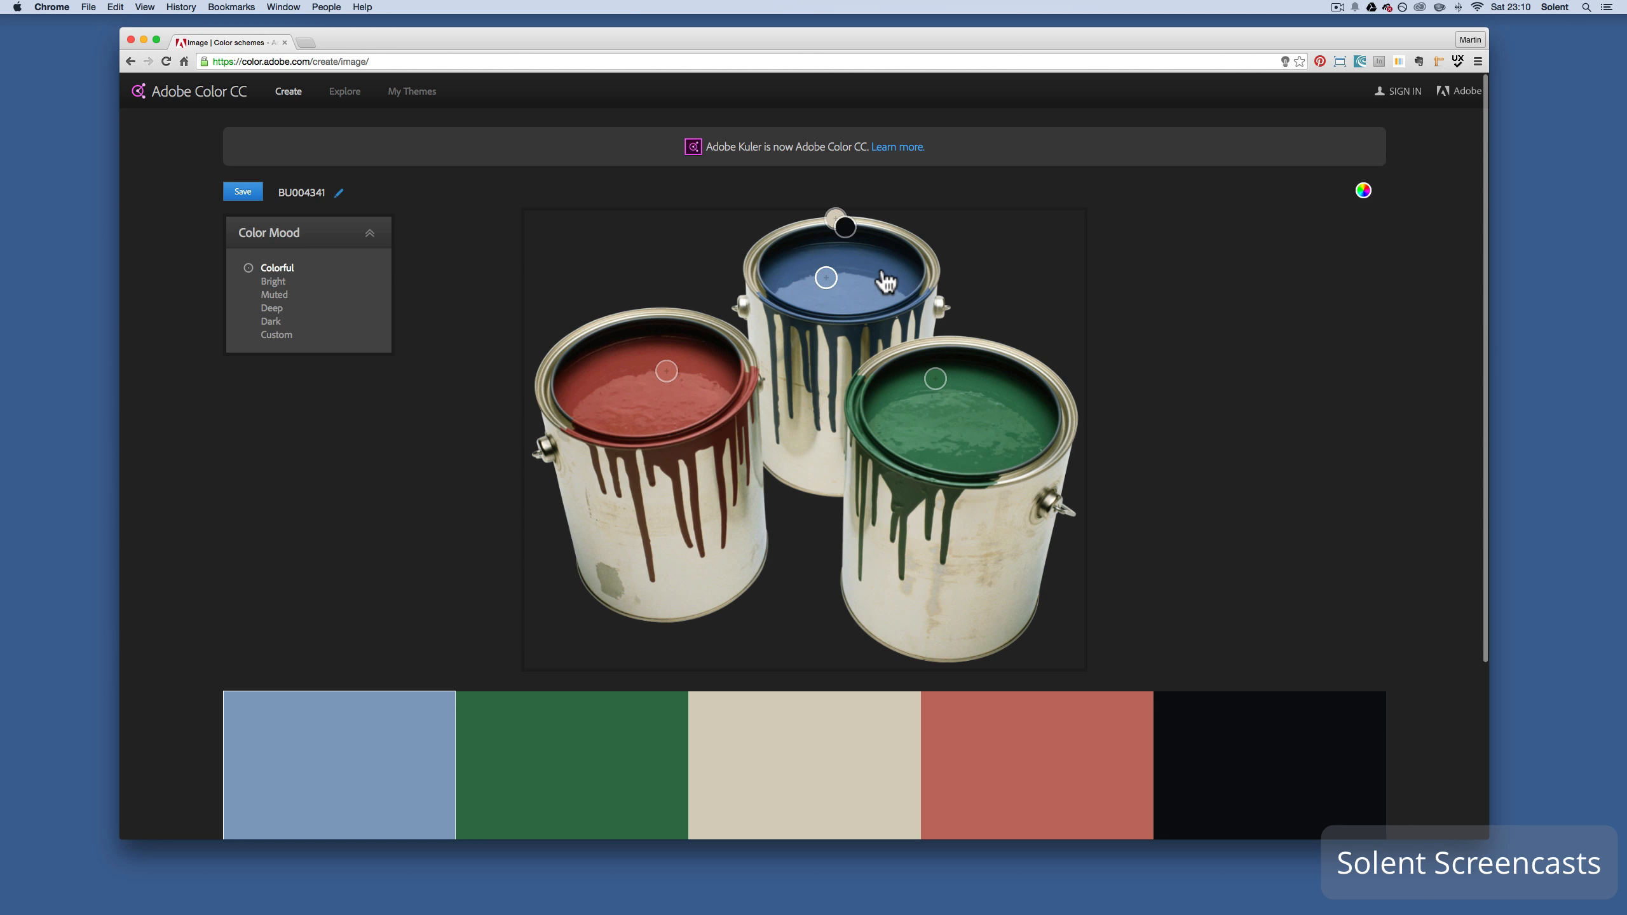
- Reposition the image's sampling markers to pick red and two blues from the paint, near-black inside the blue can, and dark green from a drip
mouse_move(663, 370)
left_mouse_down()
mouse_move(602, 387)
mouse_move(619, 463)
mouse_move(608, 528)
mouse_move(601, 474)
mouse_move(631, 410)
mouse_move(604, 402)
left_mouse_up()
mouse_move(846, 223)
left_mouse_down()
mouse_move(878, 248)
mouse_move(824, 294)
left_mouse_up()
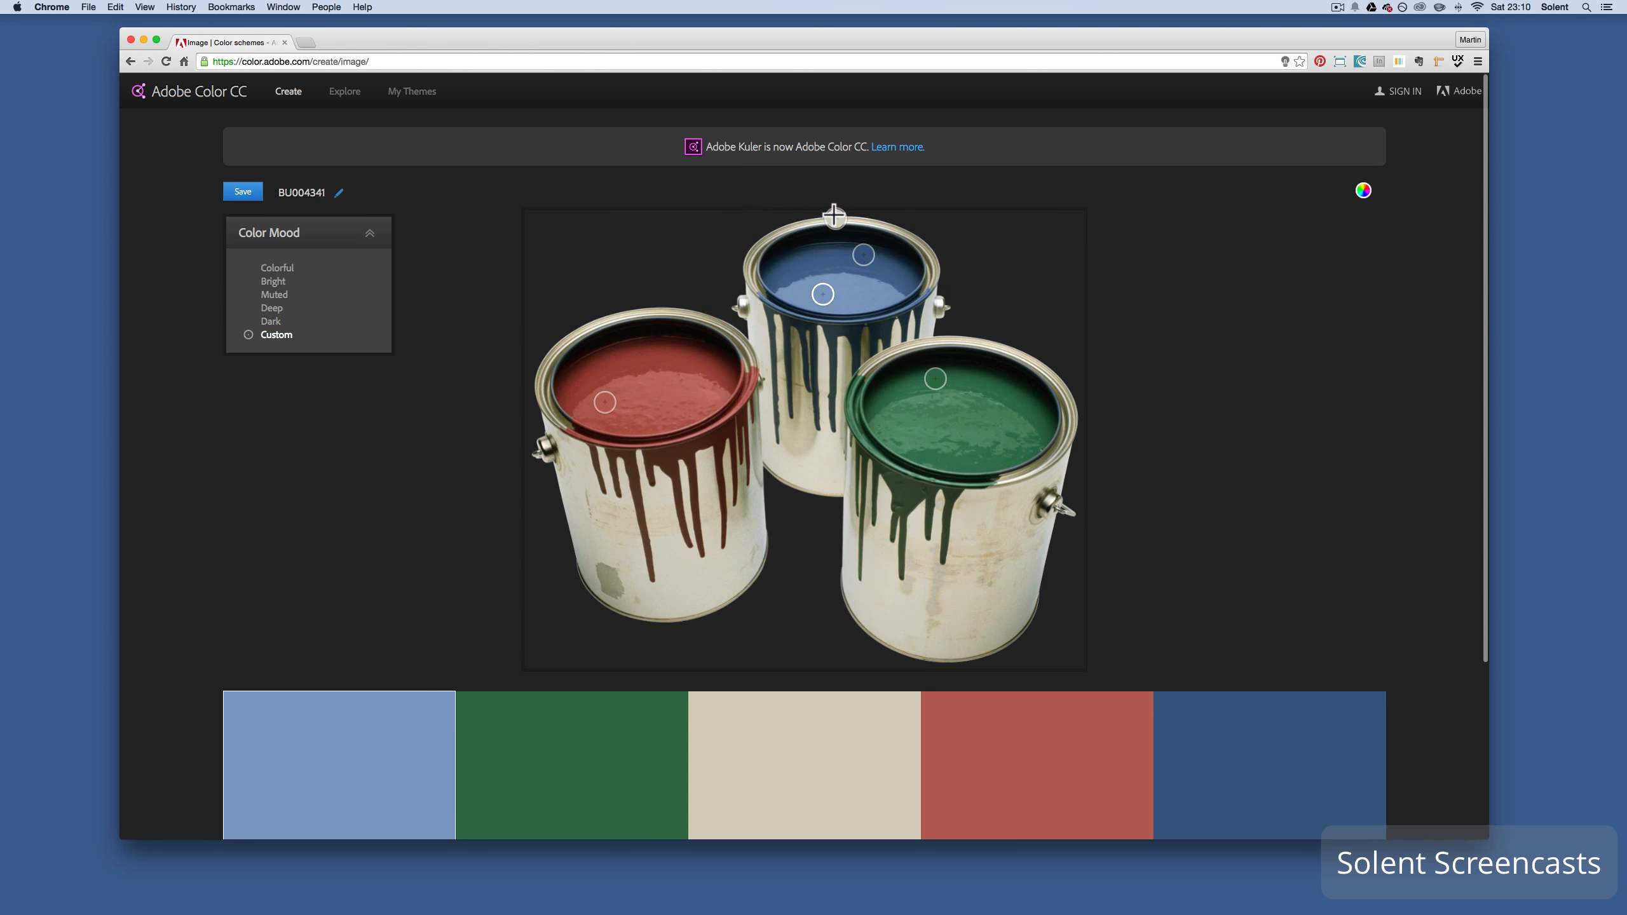
left_click_drag(834, 216, 798, 244)
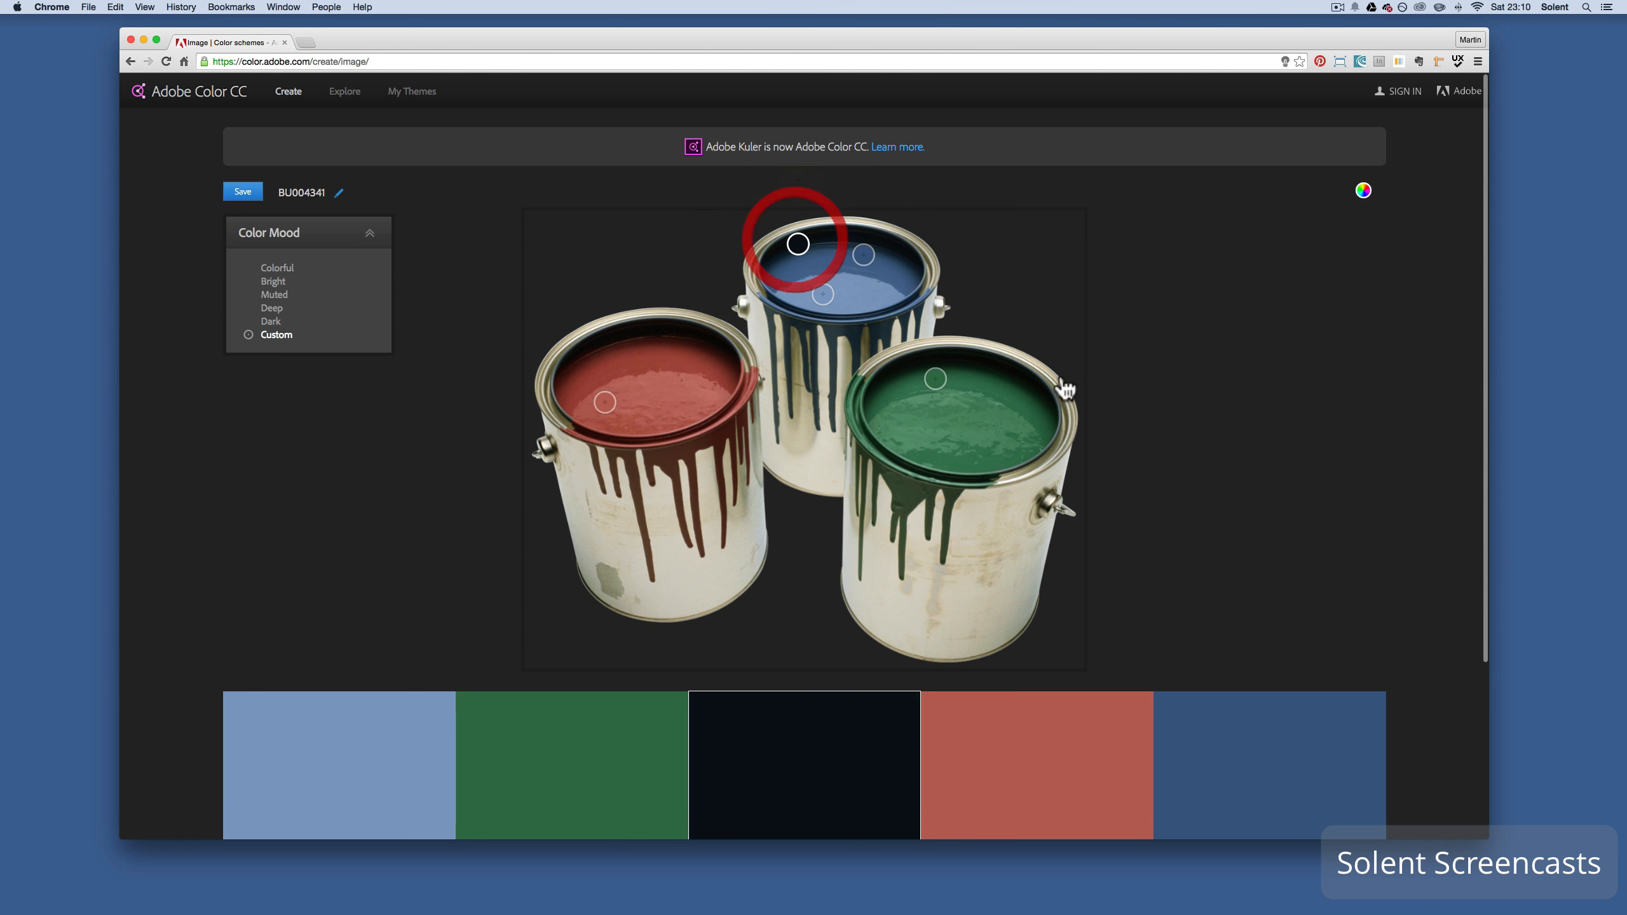
left_click_drag(939, 377, 909, 484)
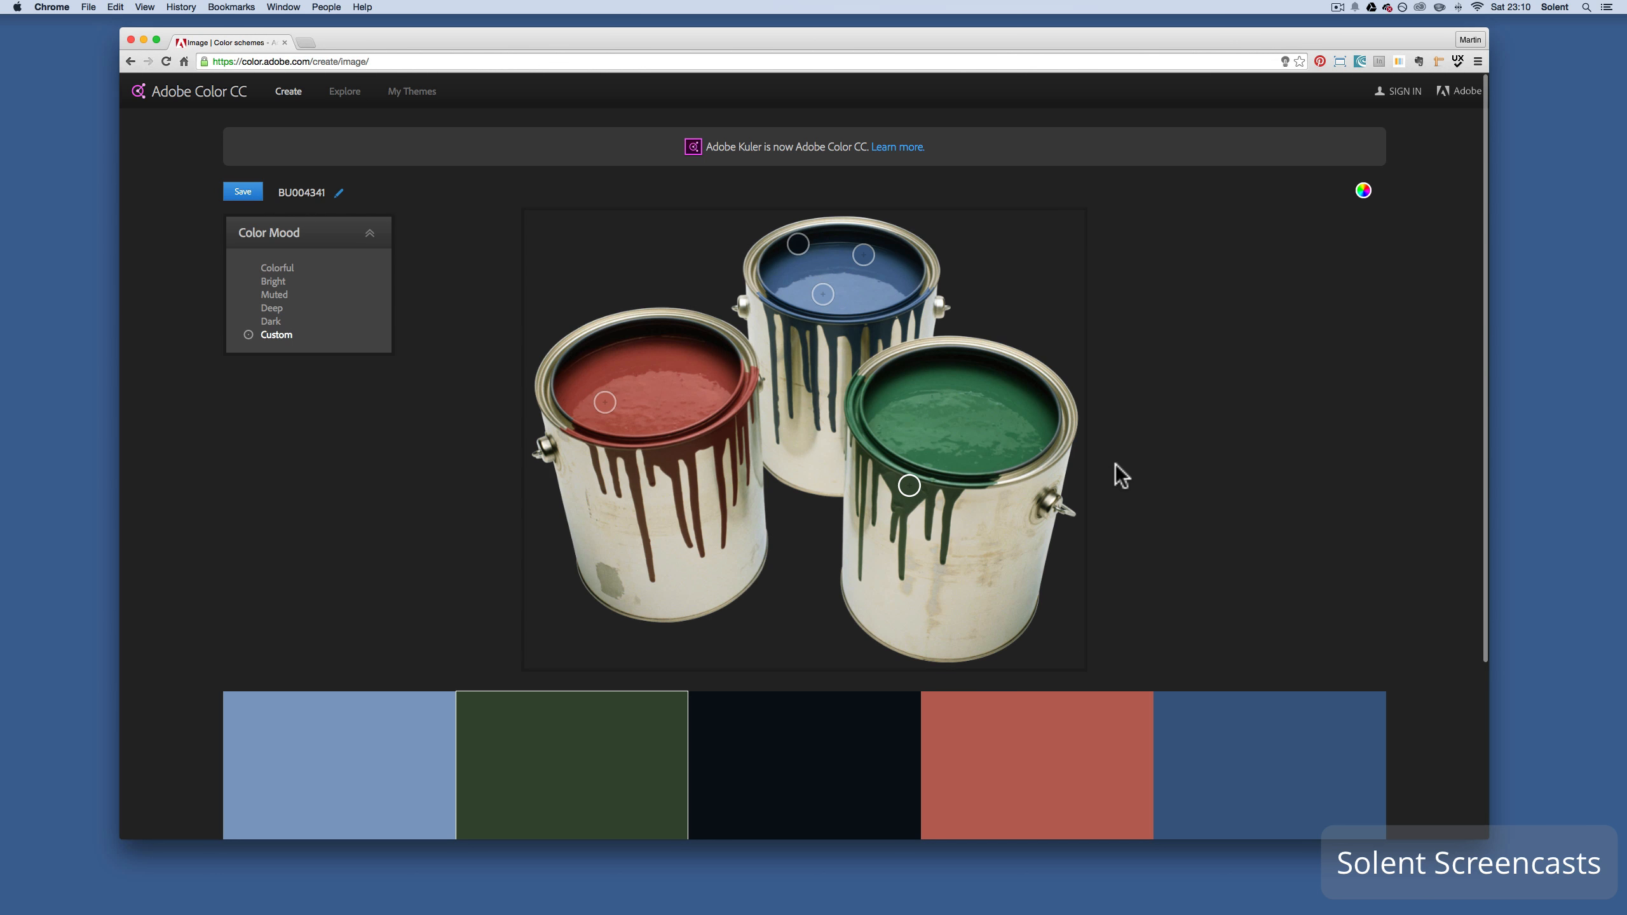
- Return to the color wheel and adjust the analogous palette's base color to olive gold with RGB 178, 158, 30
left_click(1361, 195)
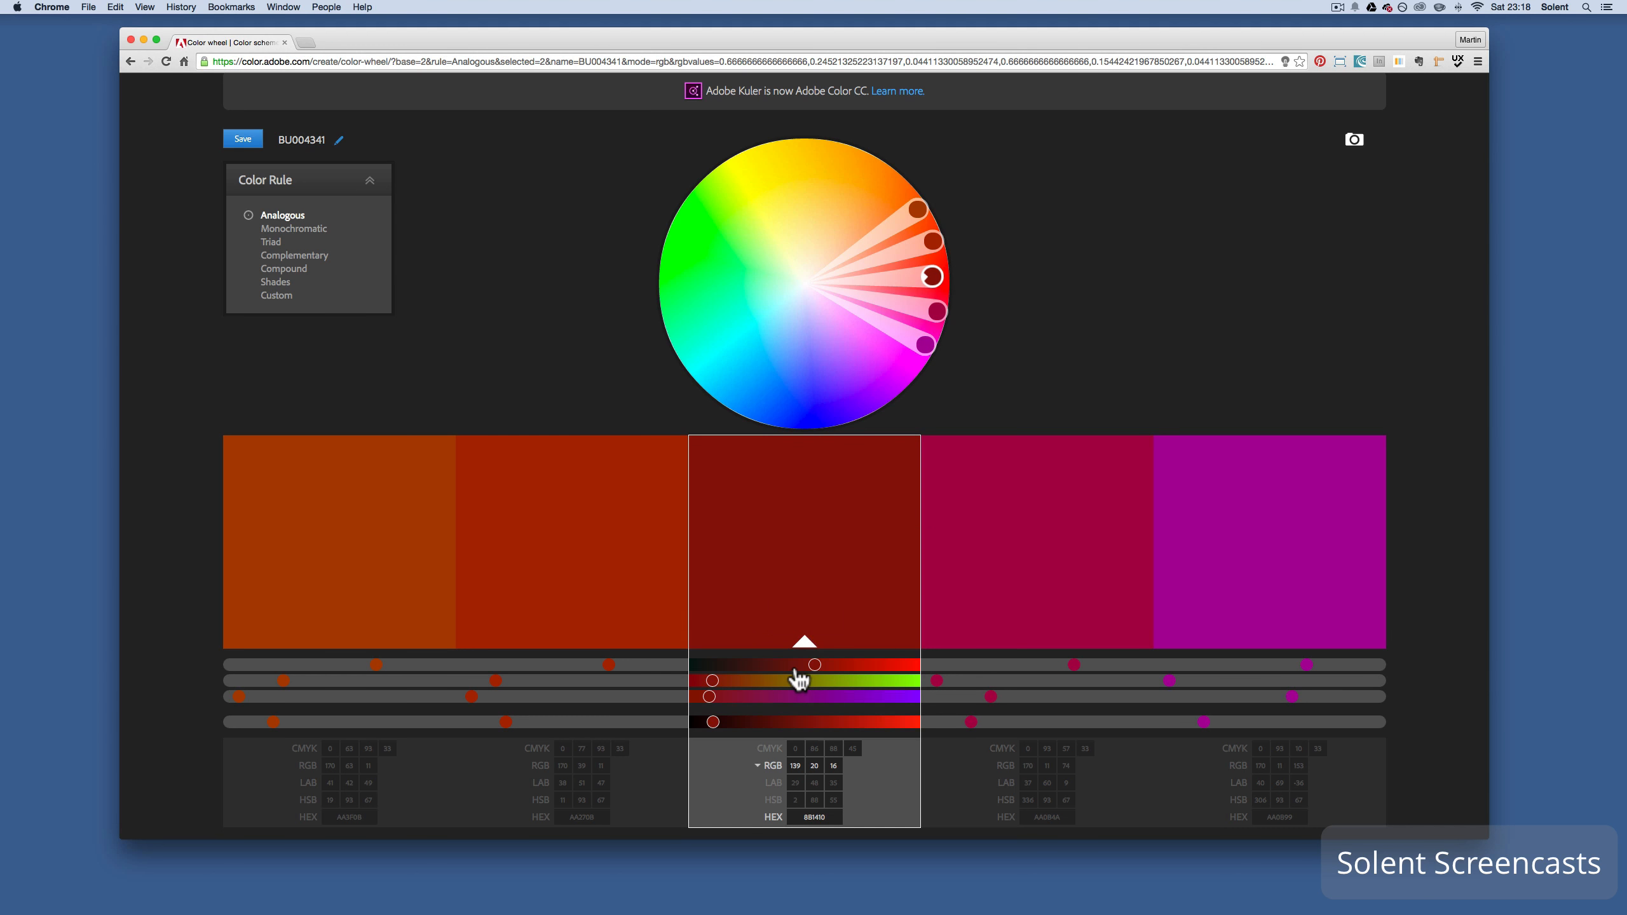
mouse_move(930, 277)
left_mouse_down()
mouse_move(887, 277)
mouse_move(932, 262)
left_mouse_up()
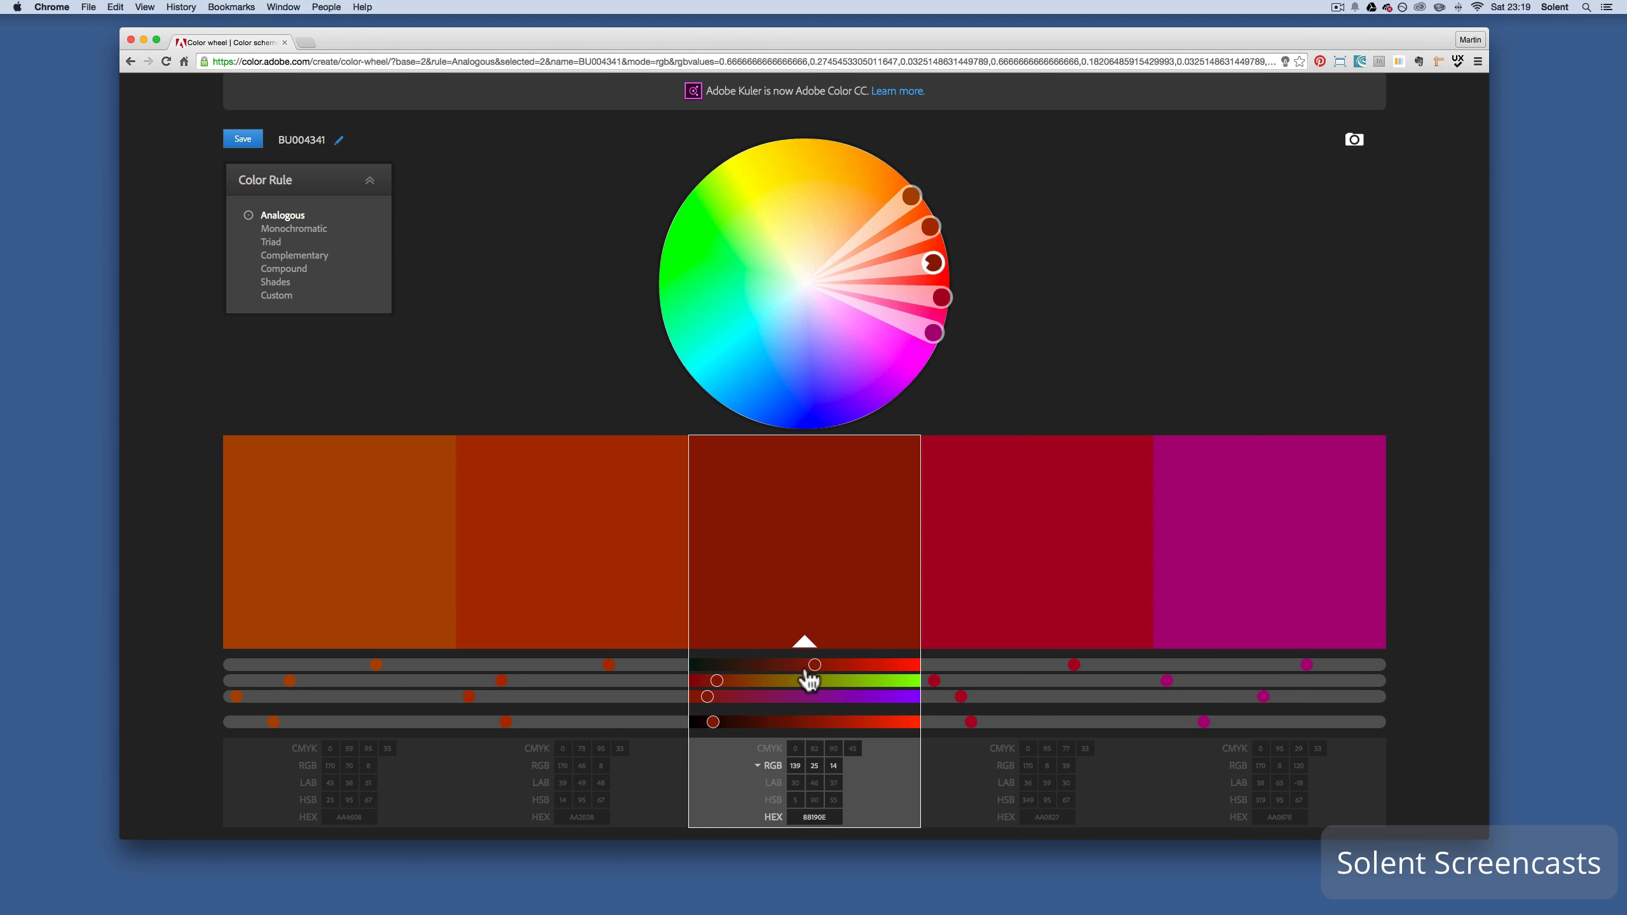
left_click_drag(812, 667, 847, 666)
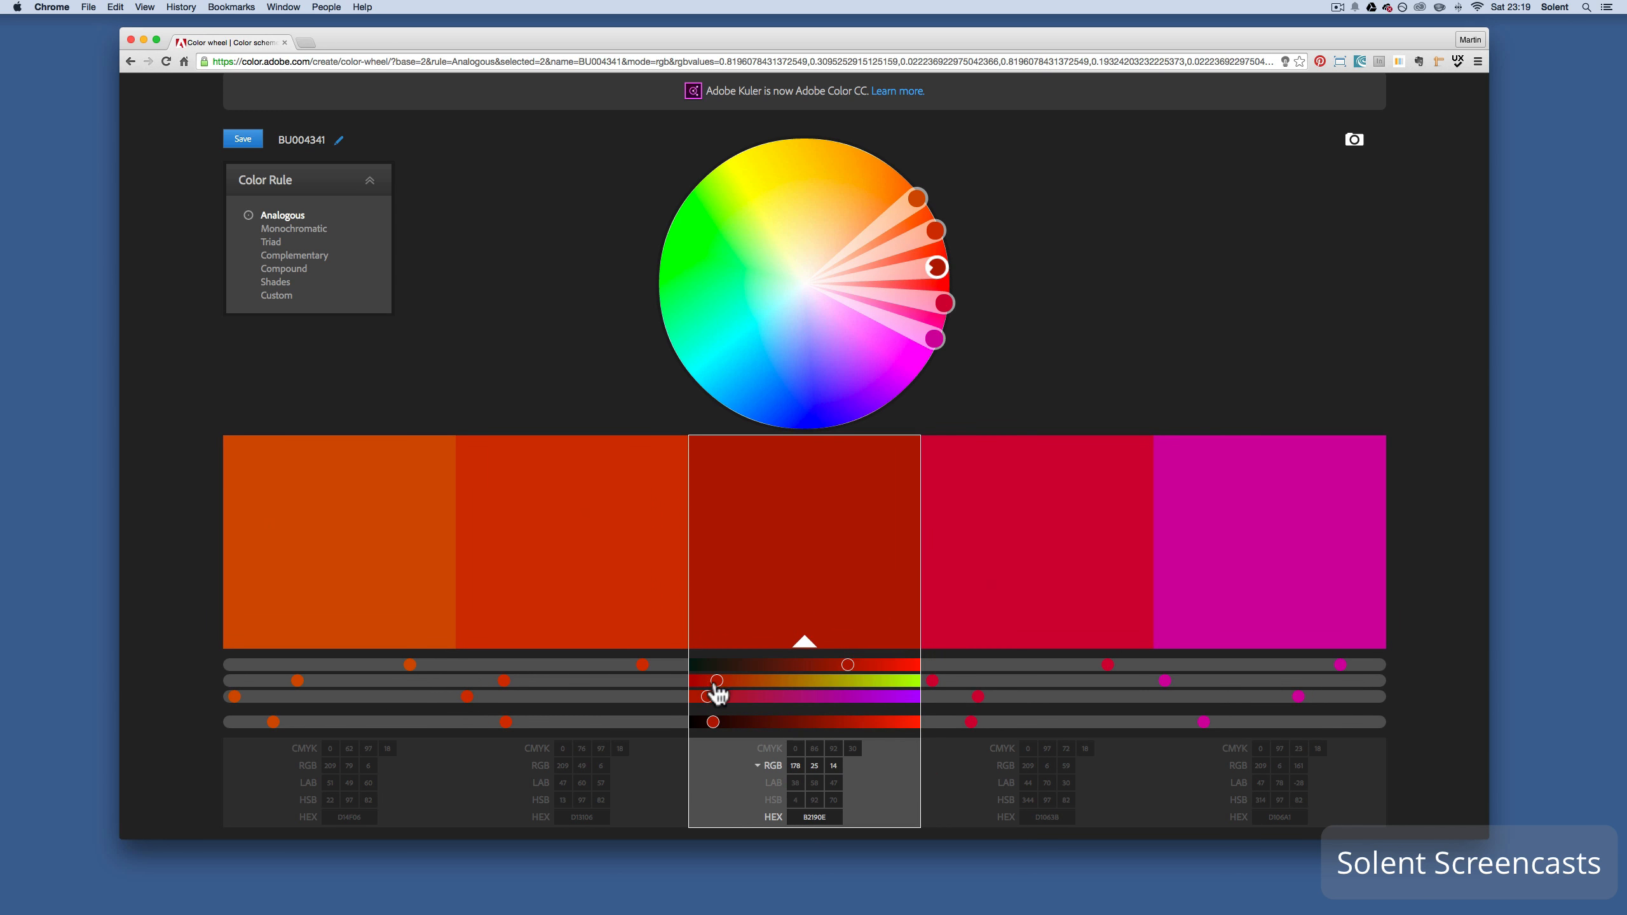
mouse_move(716, 682)
left_mouse_down()
mouse_move(742, 683)
mouse_move(716, 698)
left_mouse_up()
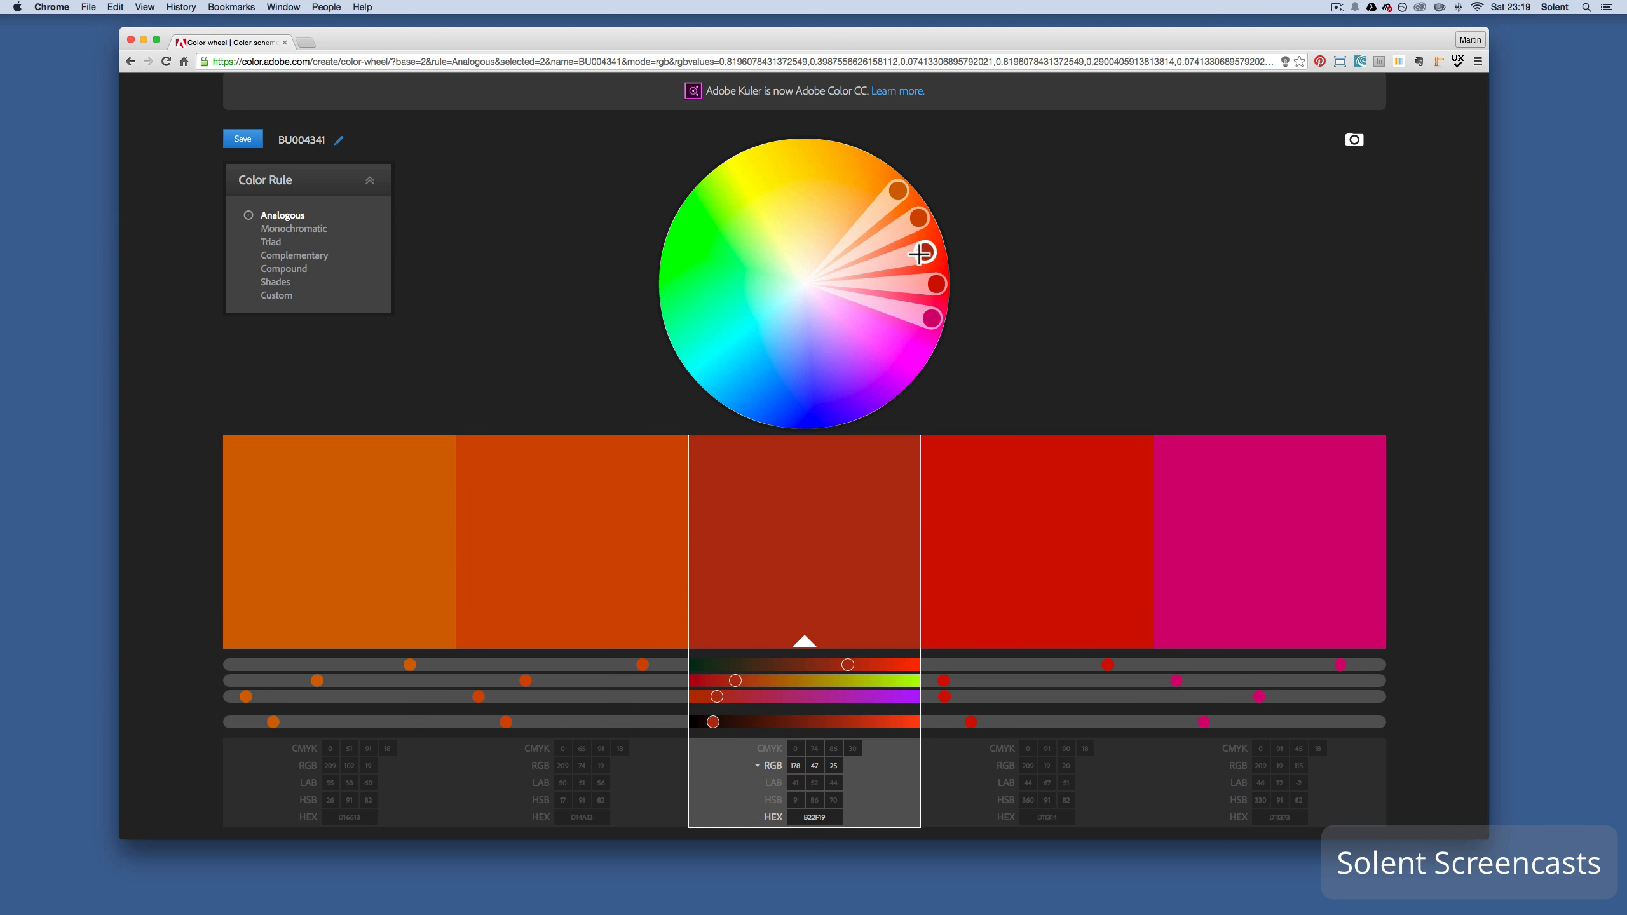
mouse_move(921, 254)
left_mouse_down()
mouse_move(875, 173)
mouse_move(813, 208)
mouse_move(778, 166)
left_mouse_up()
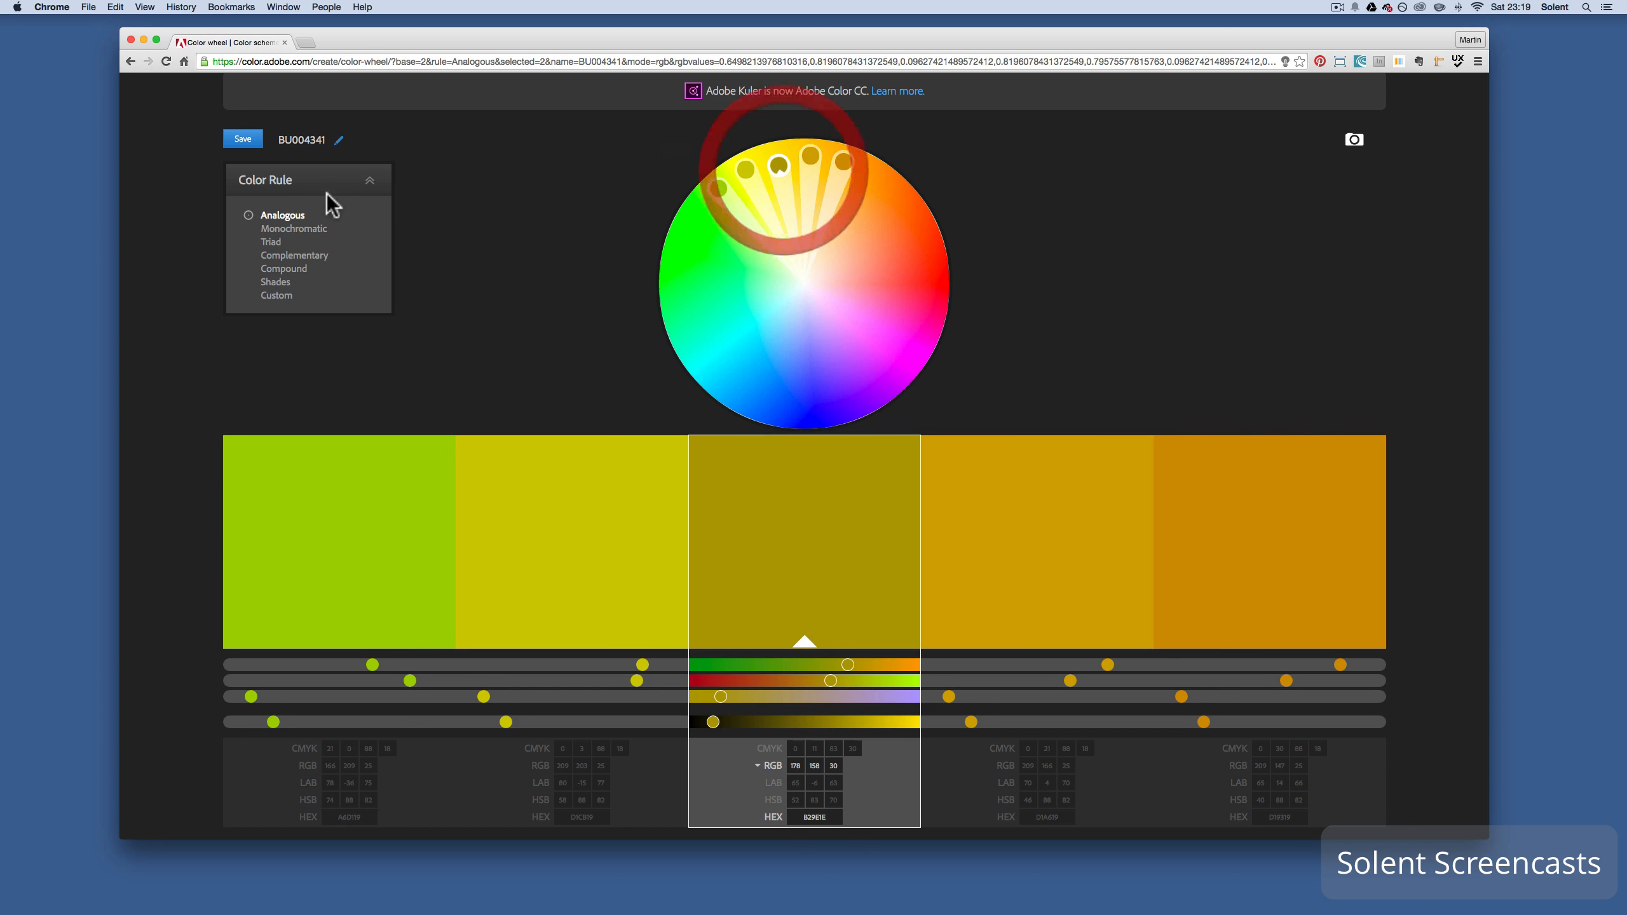
- Try the Monochromatic rule, apply the Triad rule instead and shift its base color to RGB 178, 148, 32
left_click(302, 229)
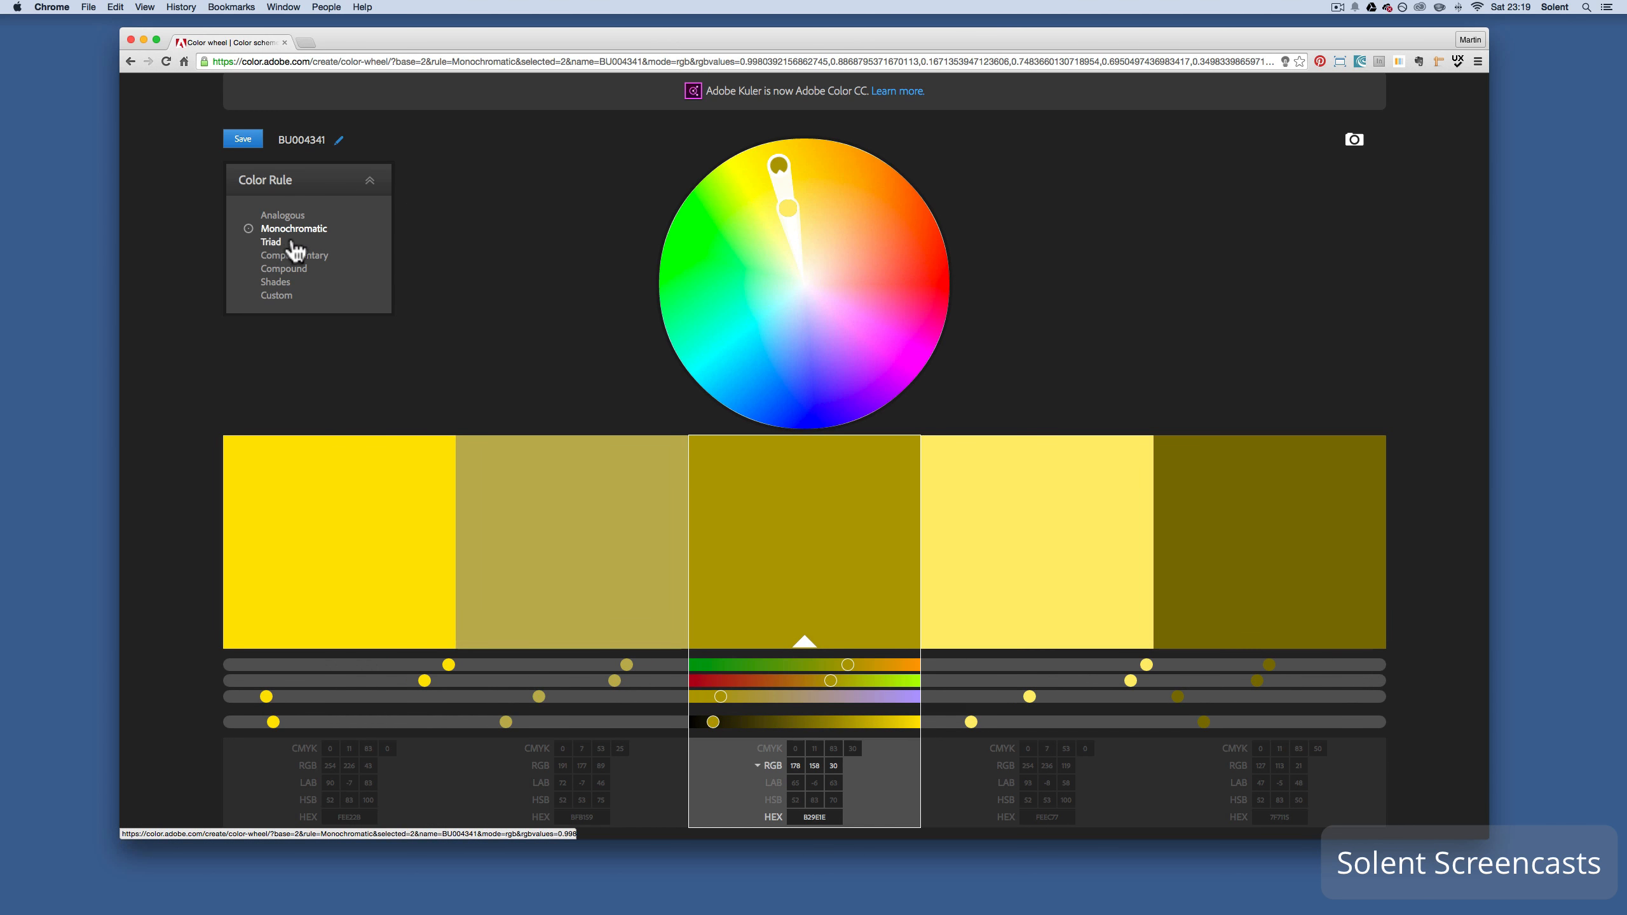
left_click(276, 242)
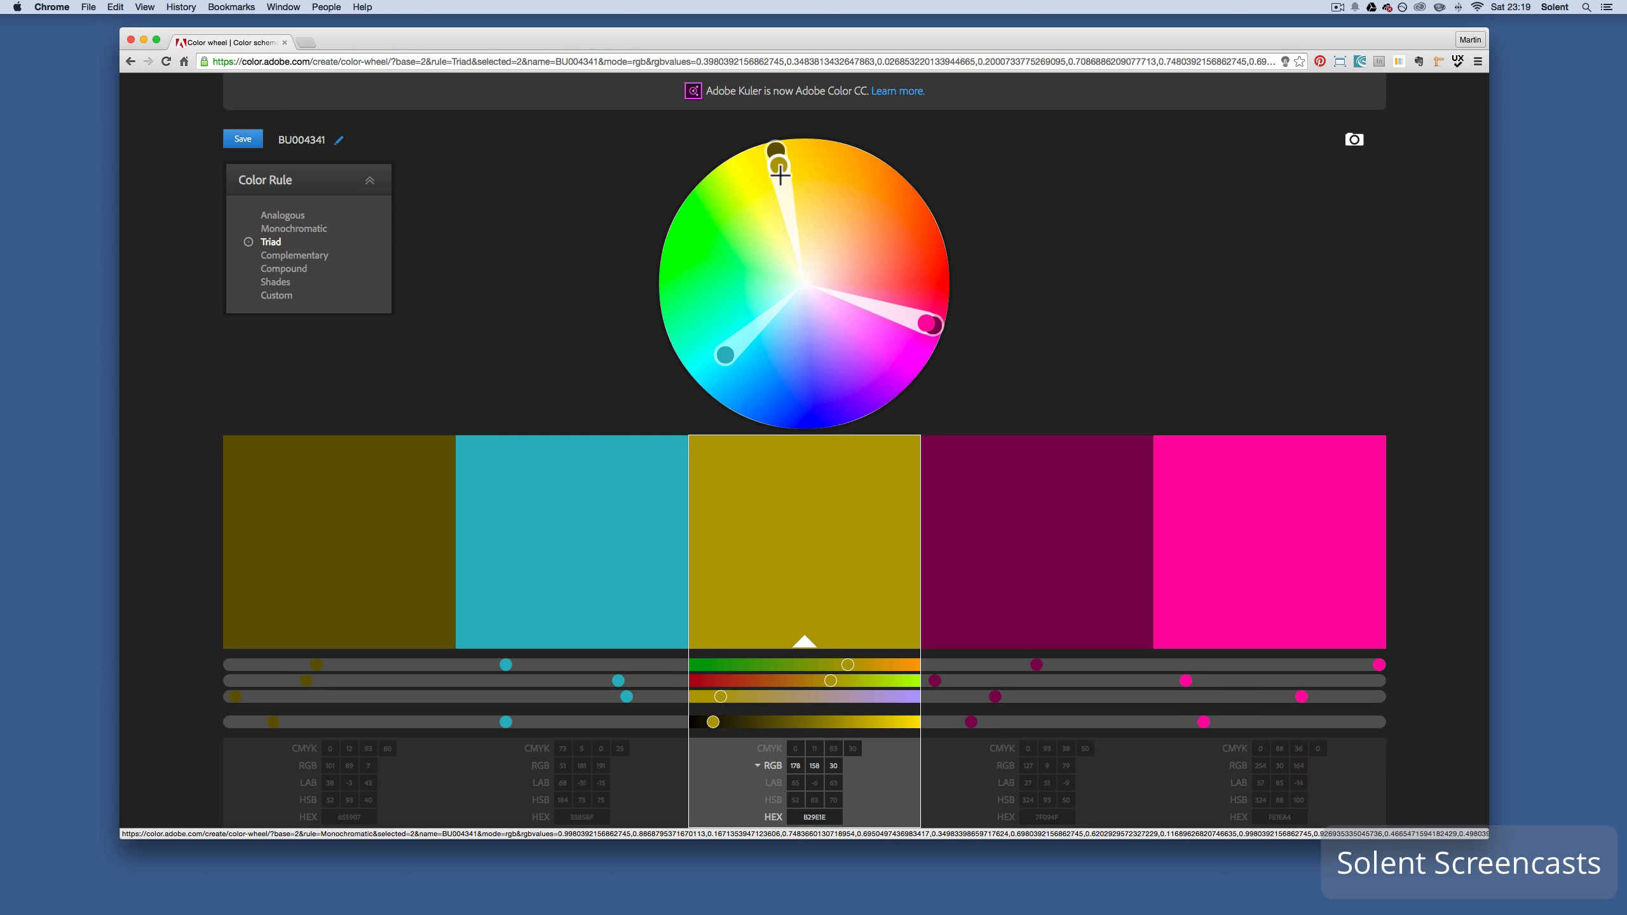
left_click_drag(779, 175, 801, 166)
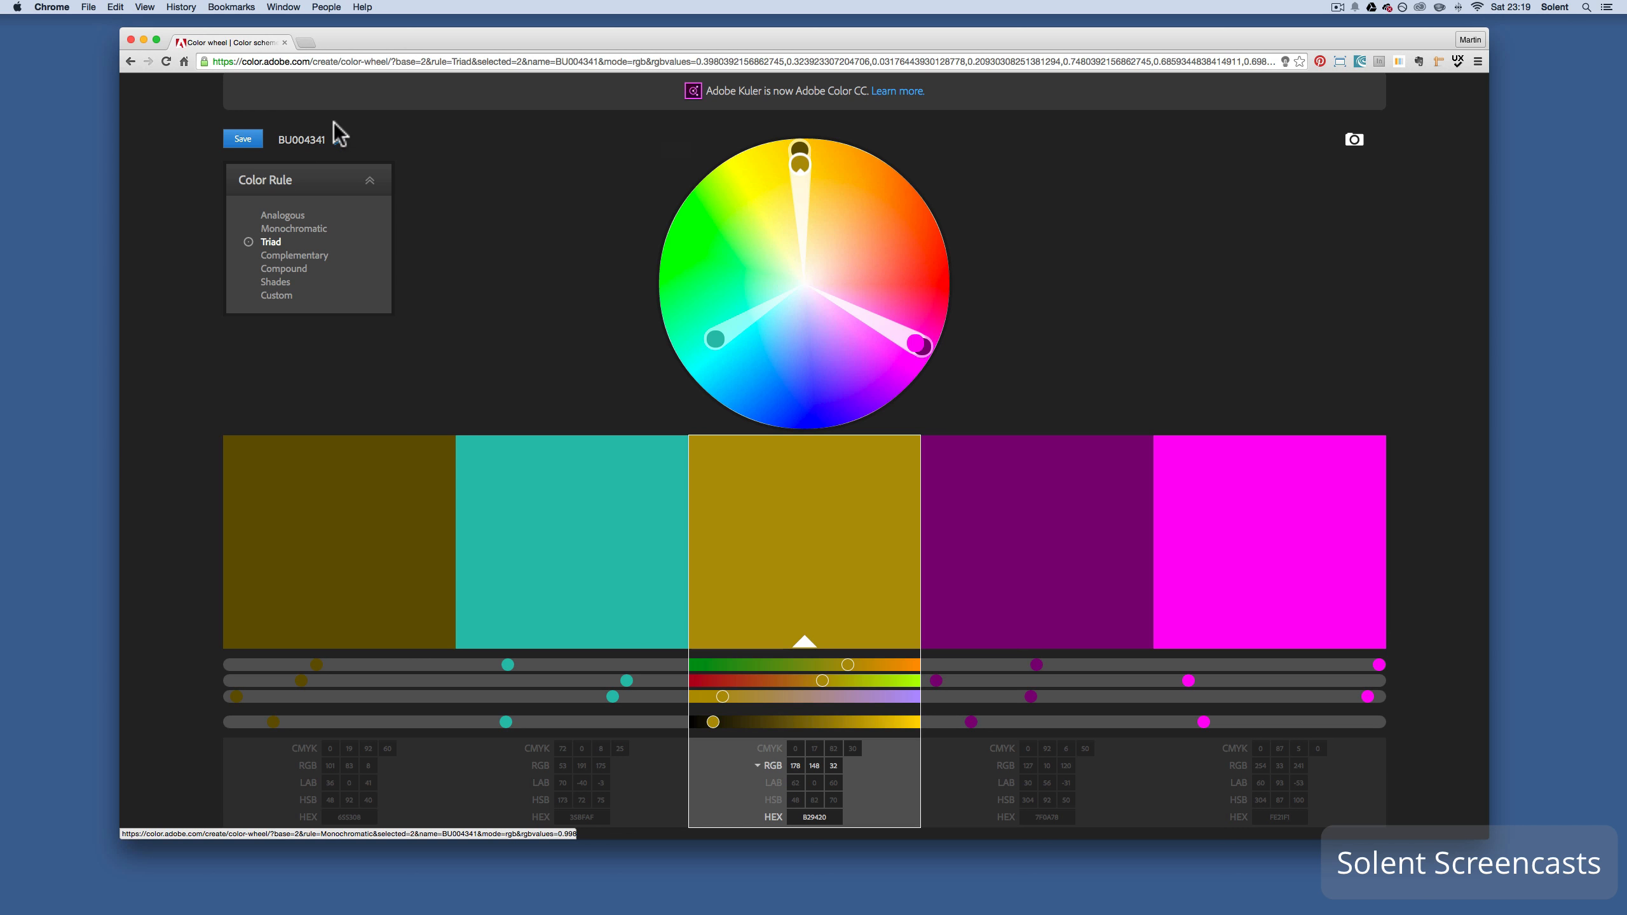
- Rename the theme "website project" and save it
left_click(311, 139)
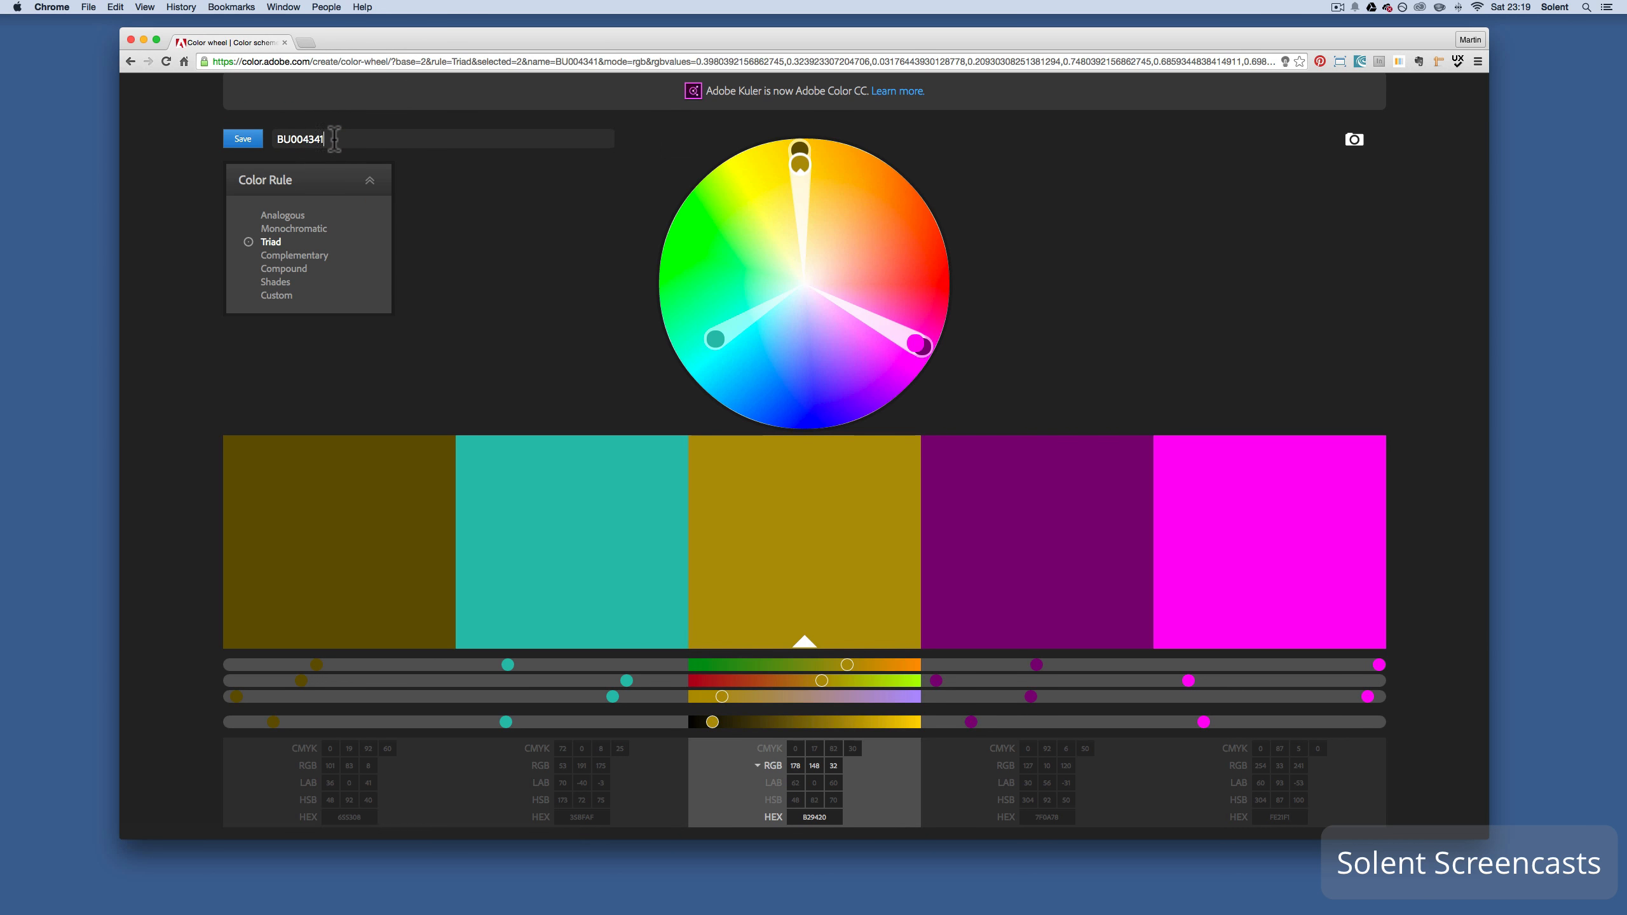
key("super+a")
type("we")
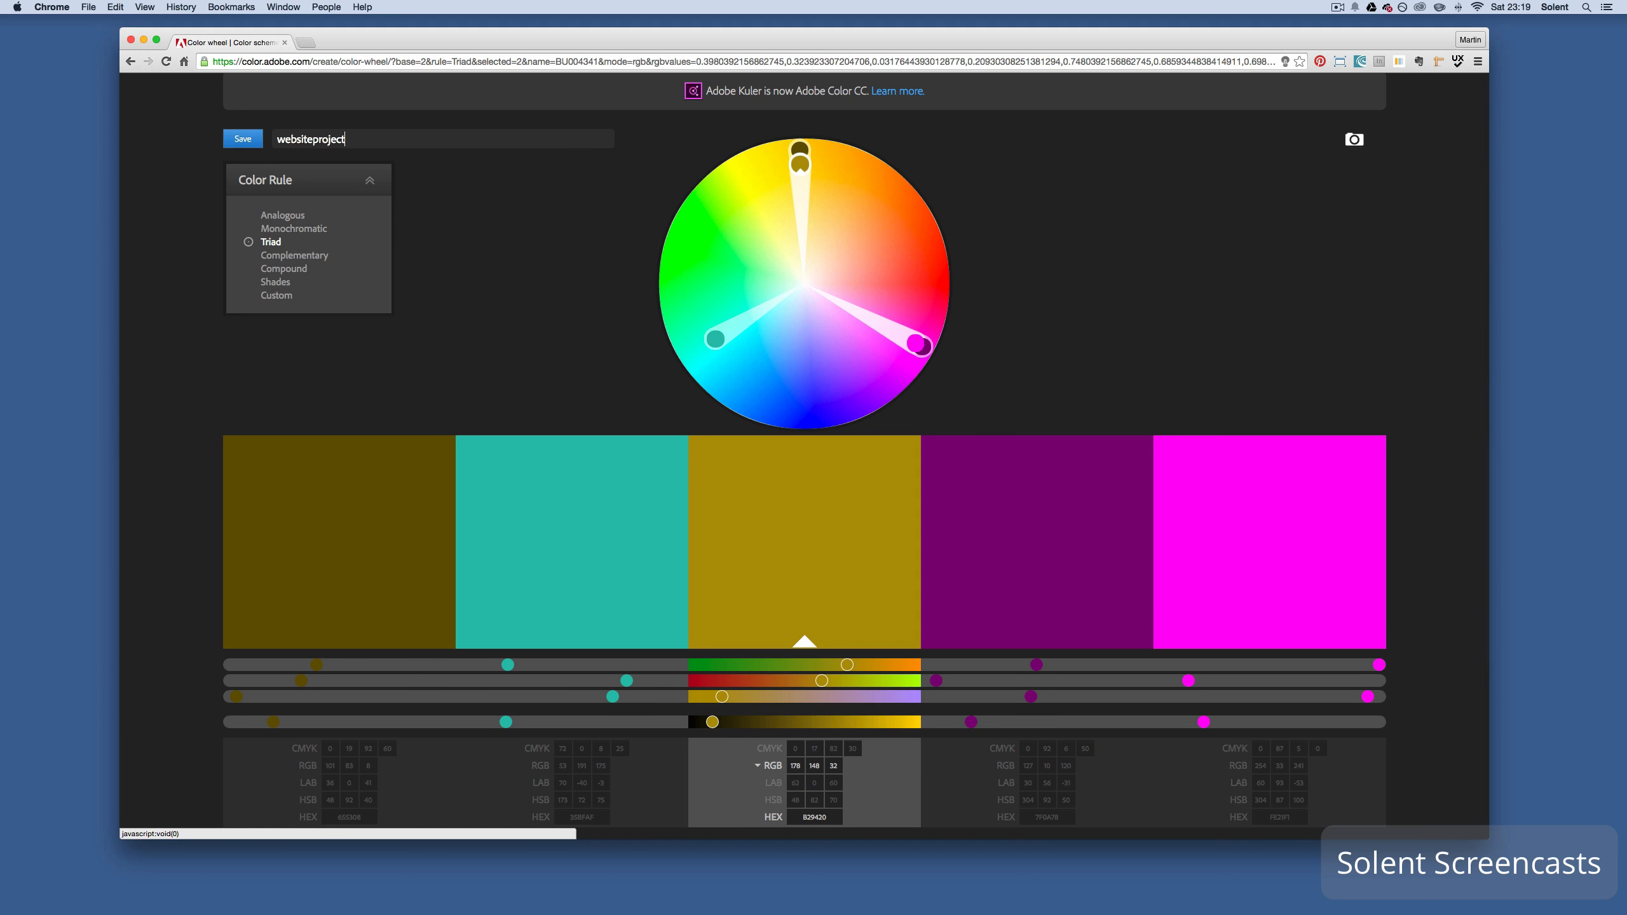
left_click(312, 139)
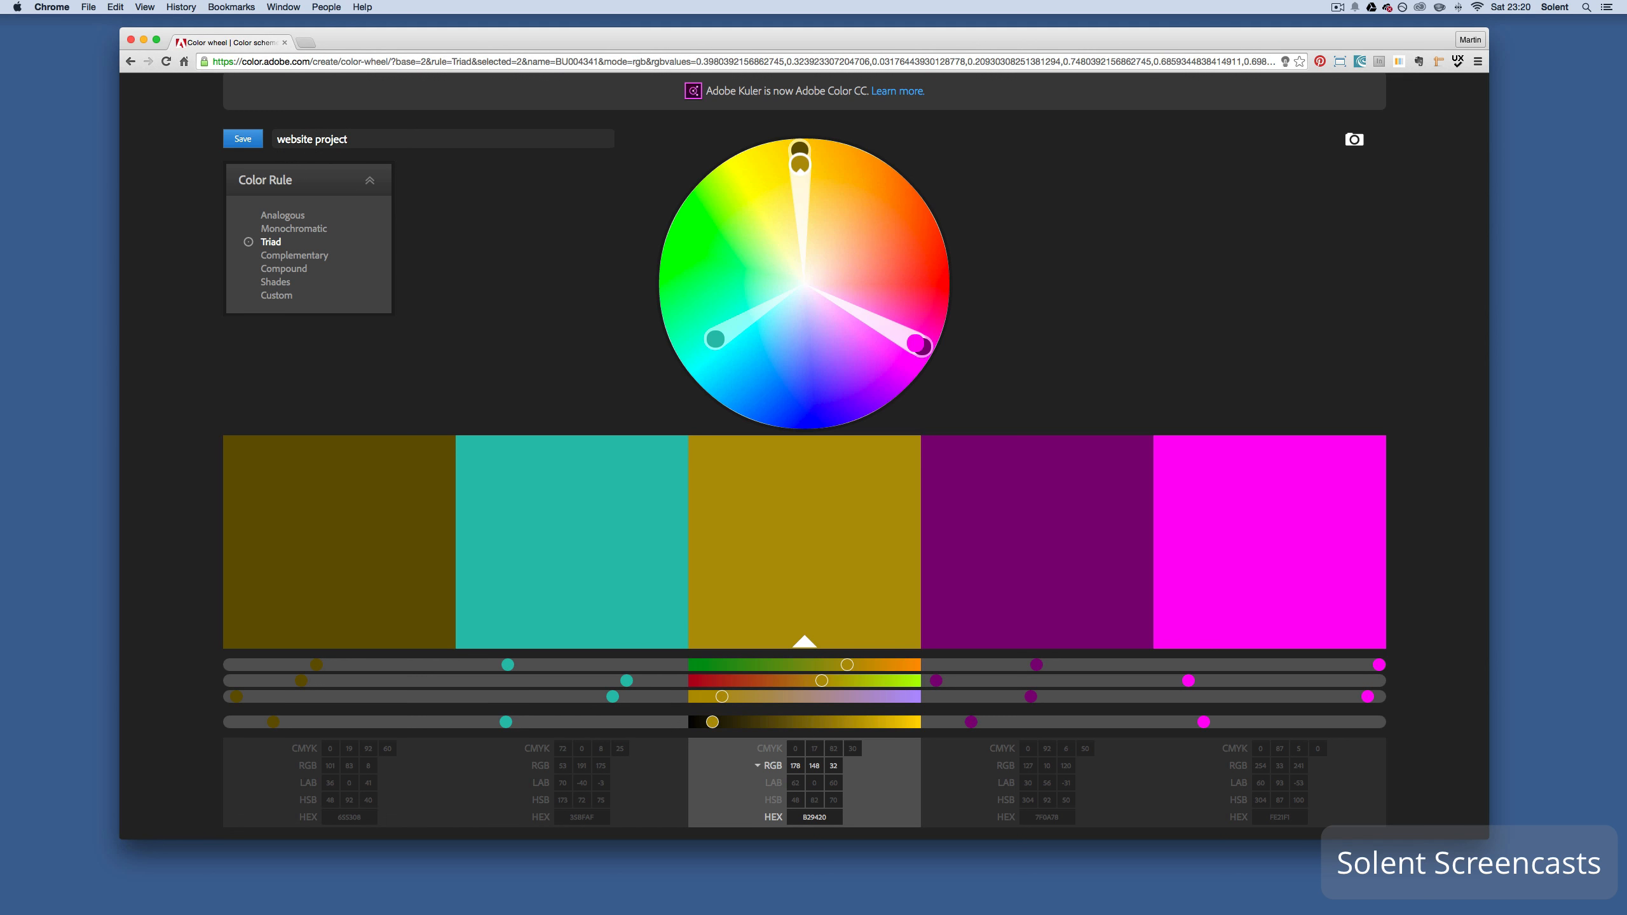
left_click(251, 142)
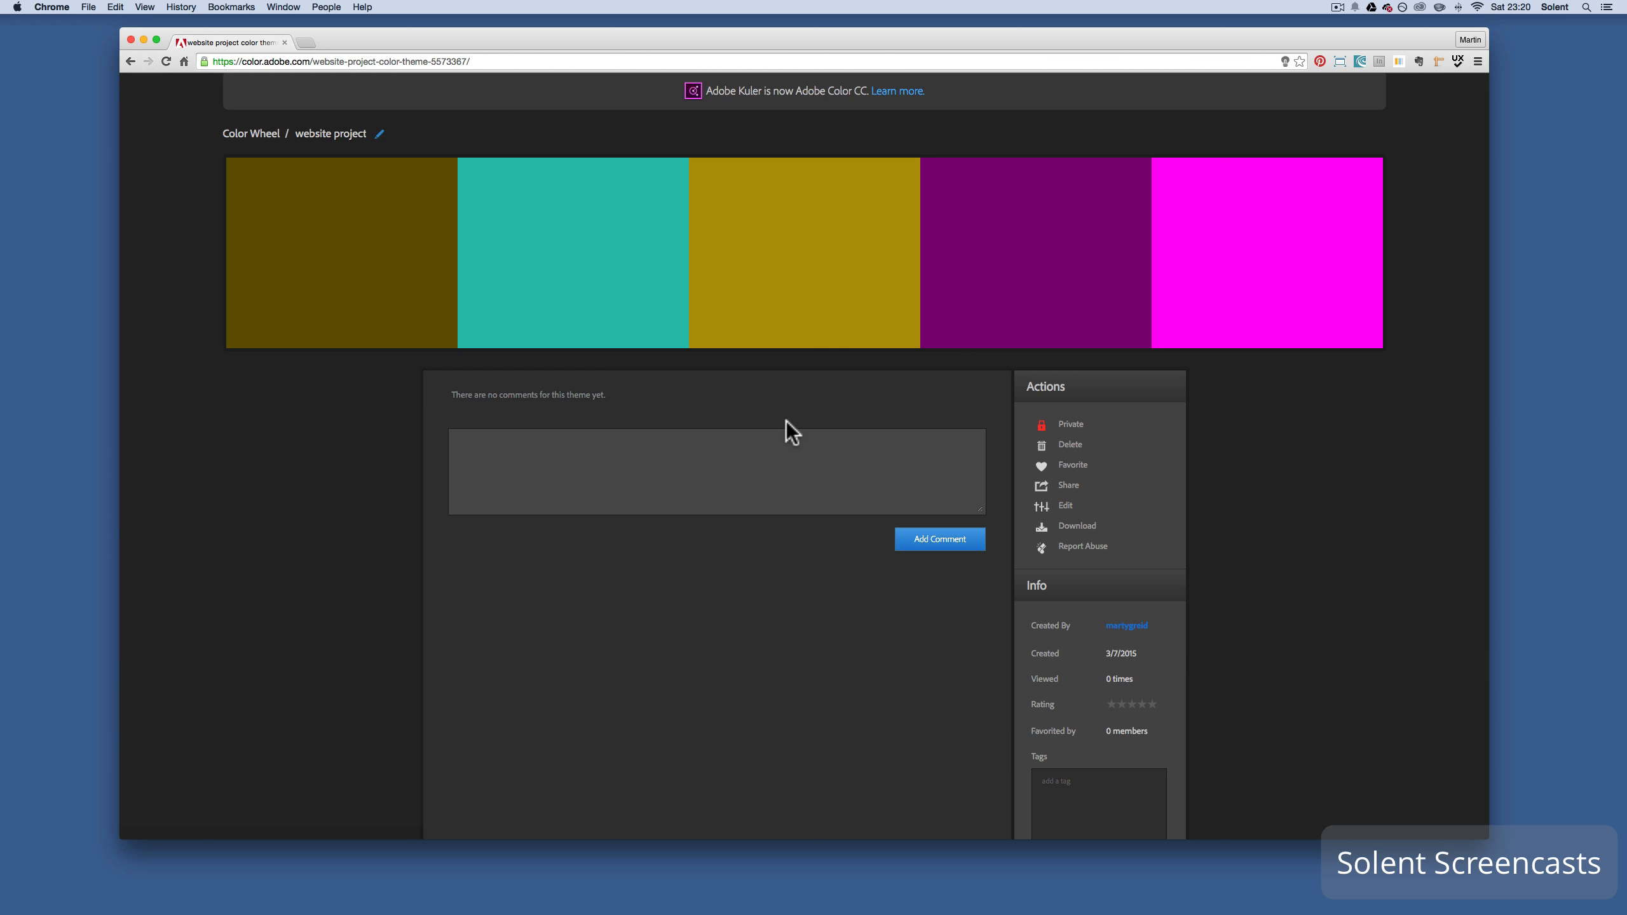
- Review the saved theme's comment box and sharing options, and open the theme for editing
scroll(786, 421, "down", 2)
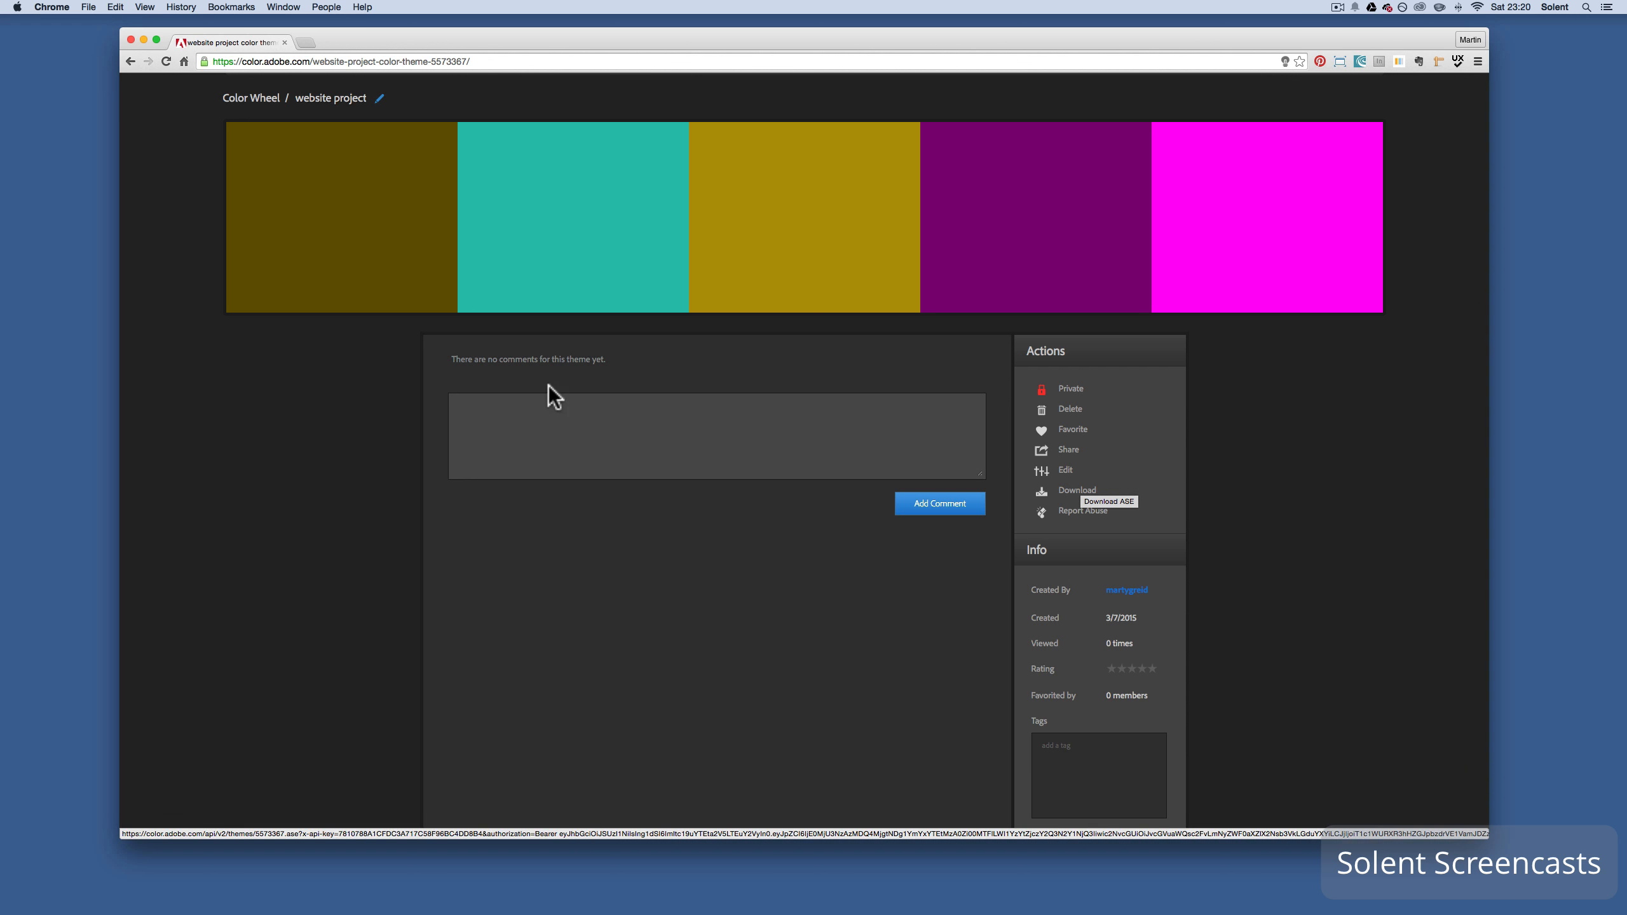
scroll(531, 407, "up", 2)
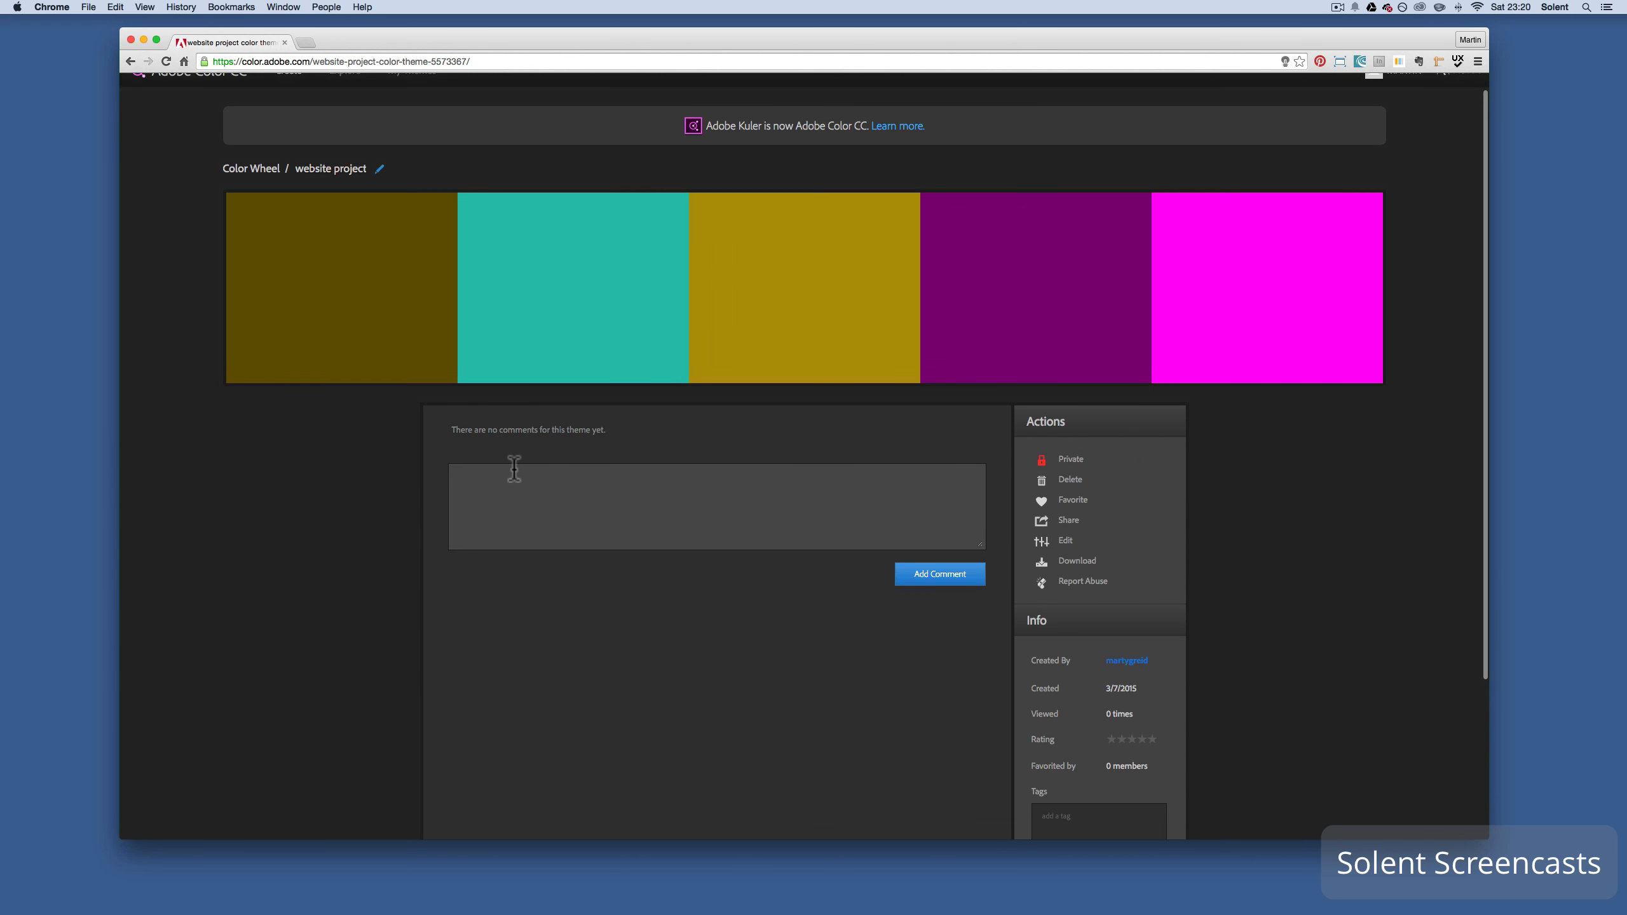
left_click(496, 481)
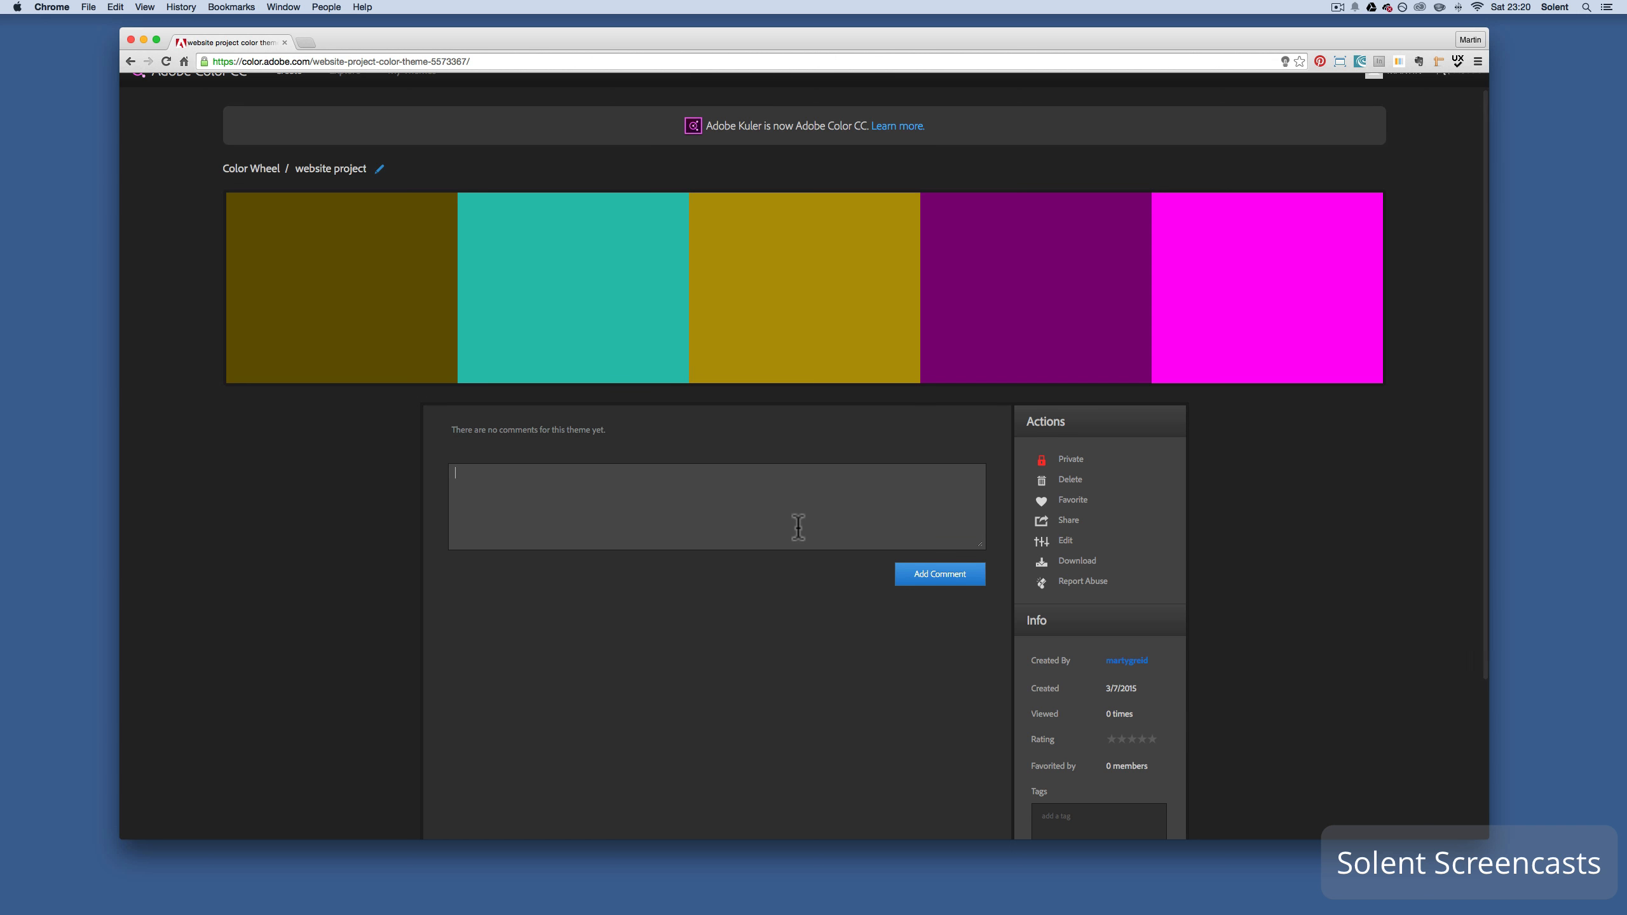
scroll(799, 527, "down", 2)
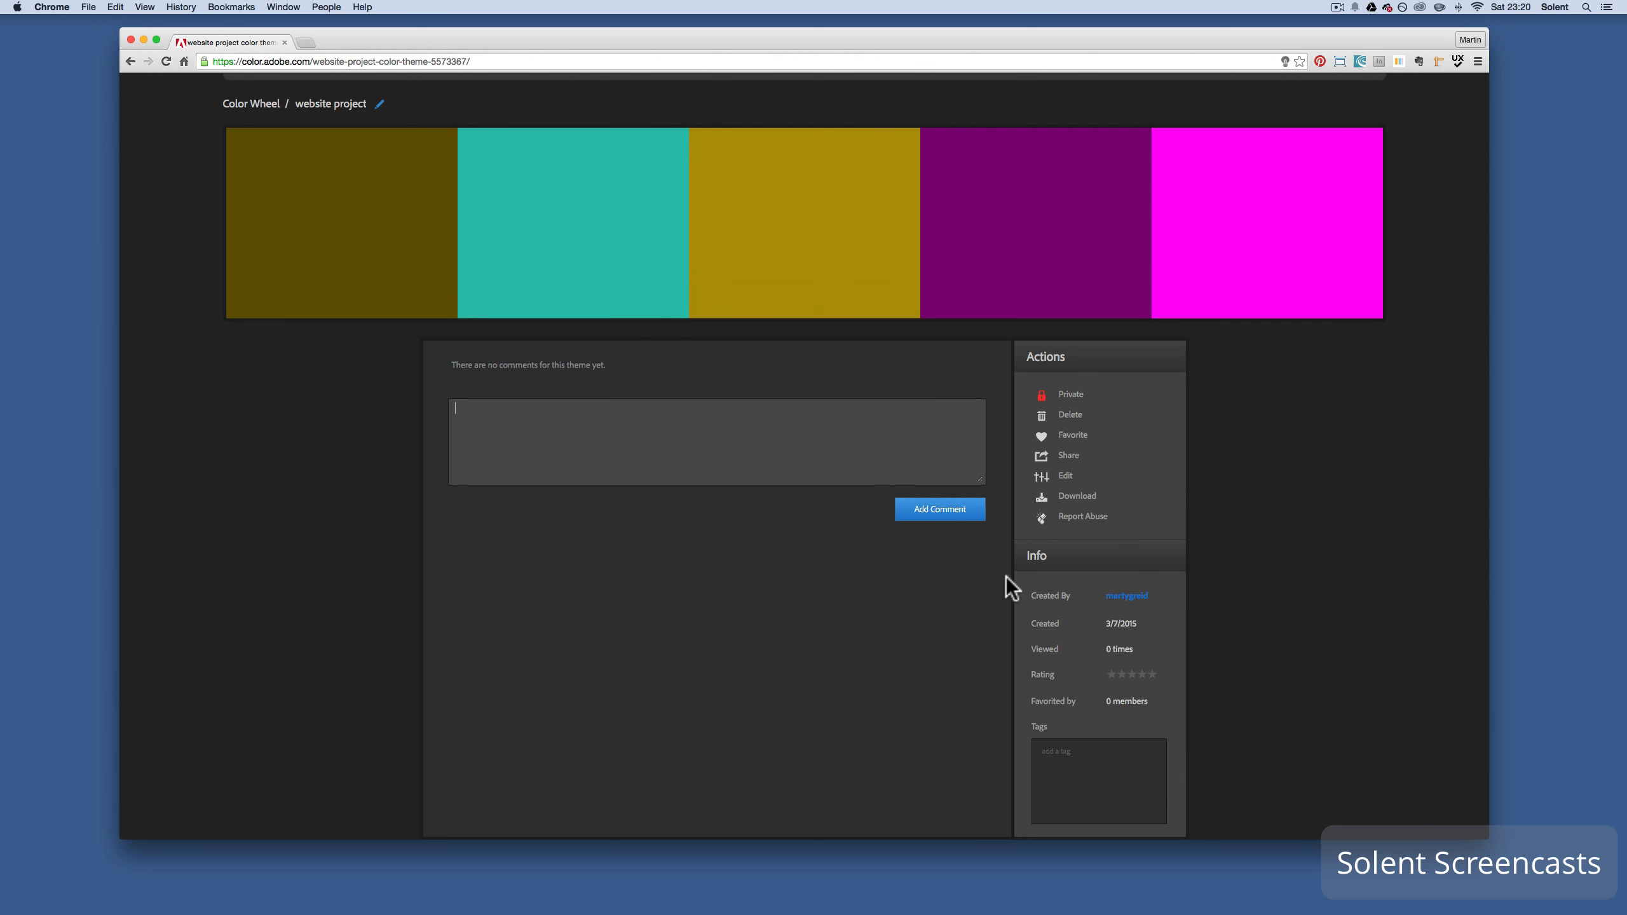
left_click(1069, 456)
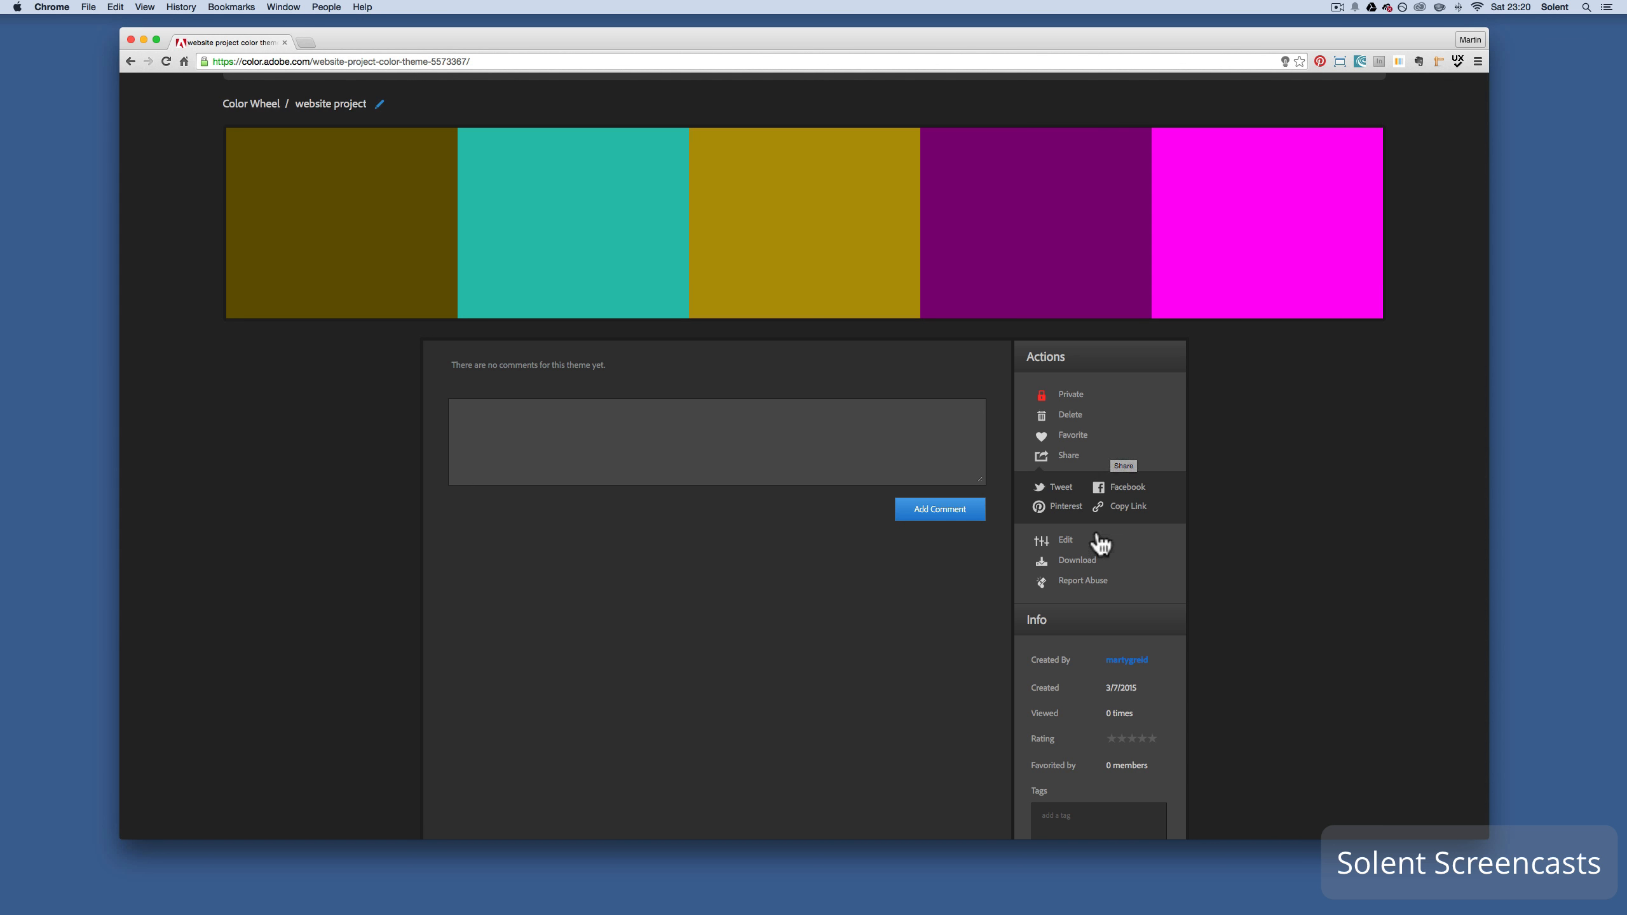
left_click(1068, 541)
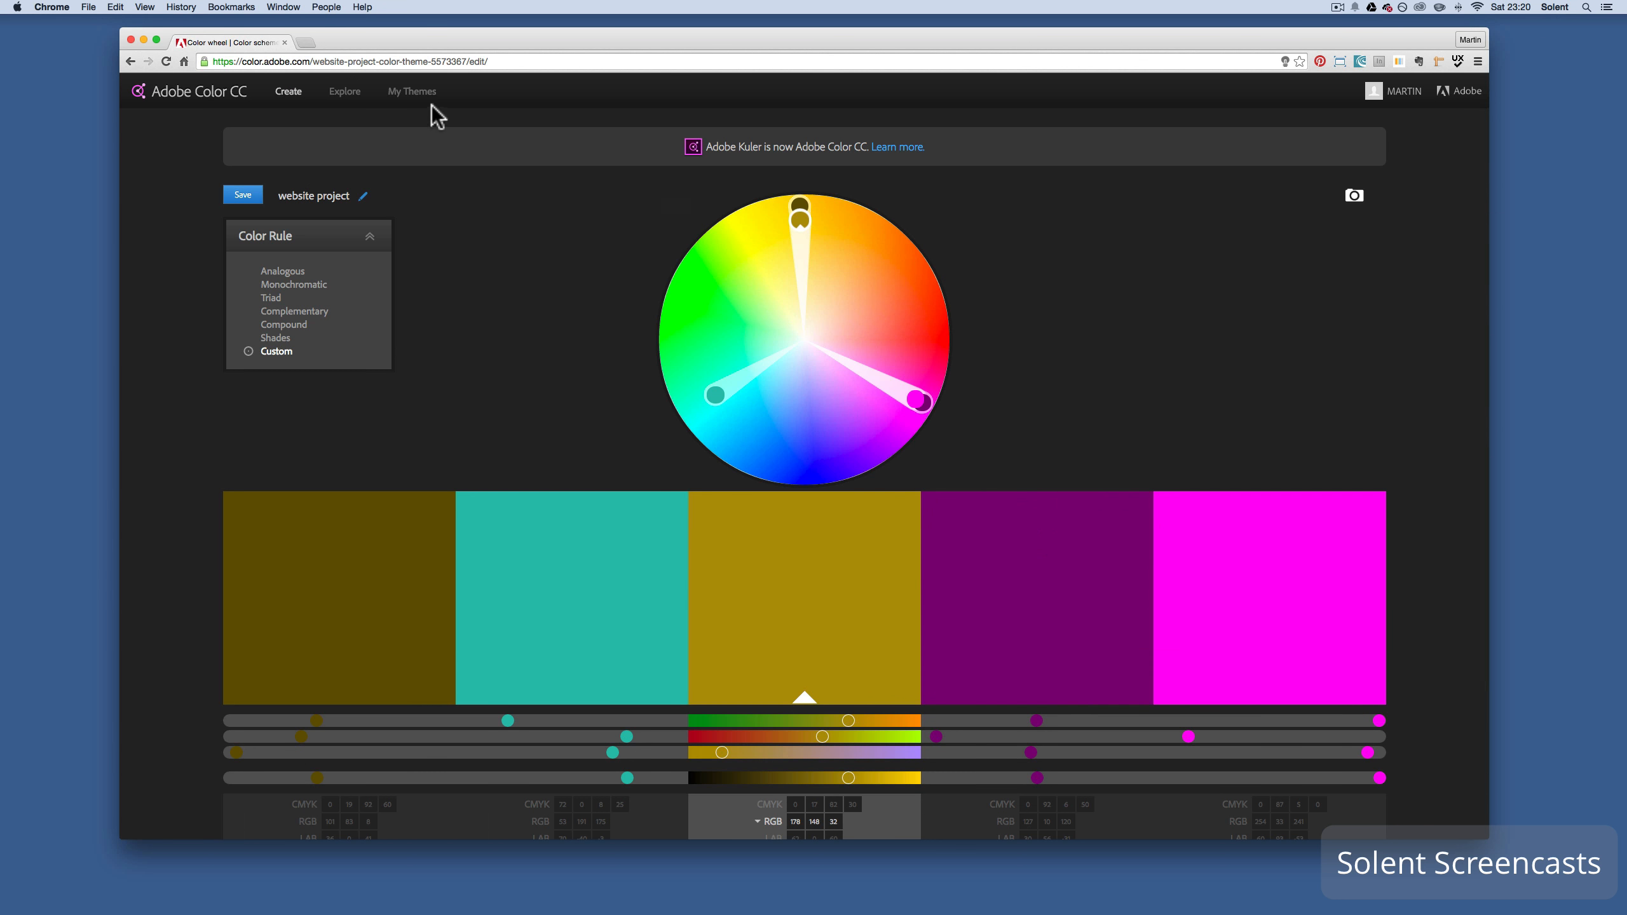
- Go to the saved themes collection and open the info page of the "website project" theme
left_click(412, 95)
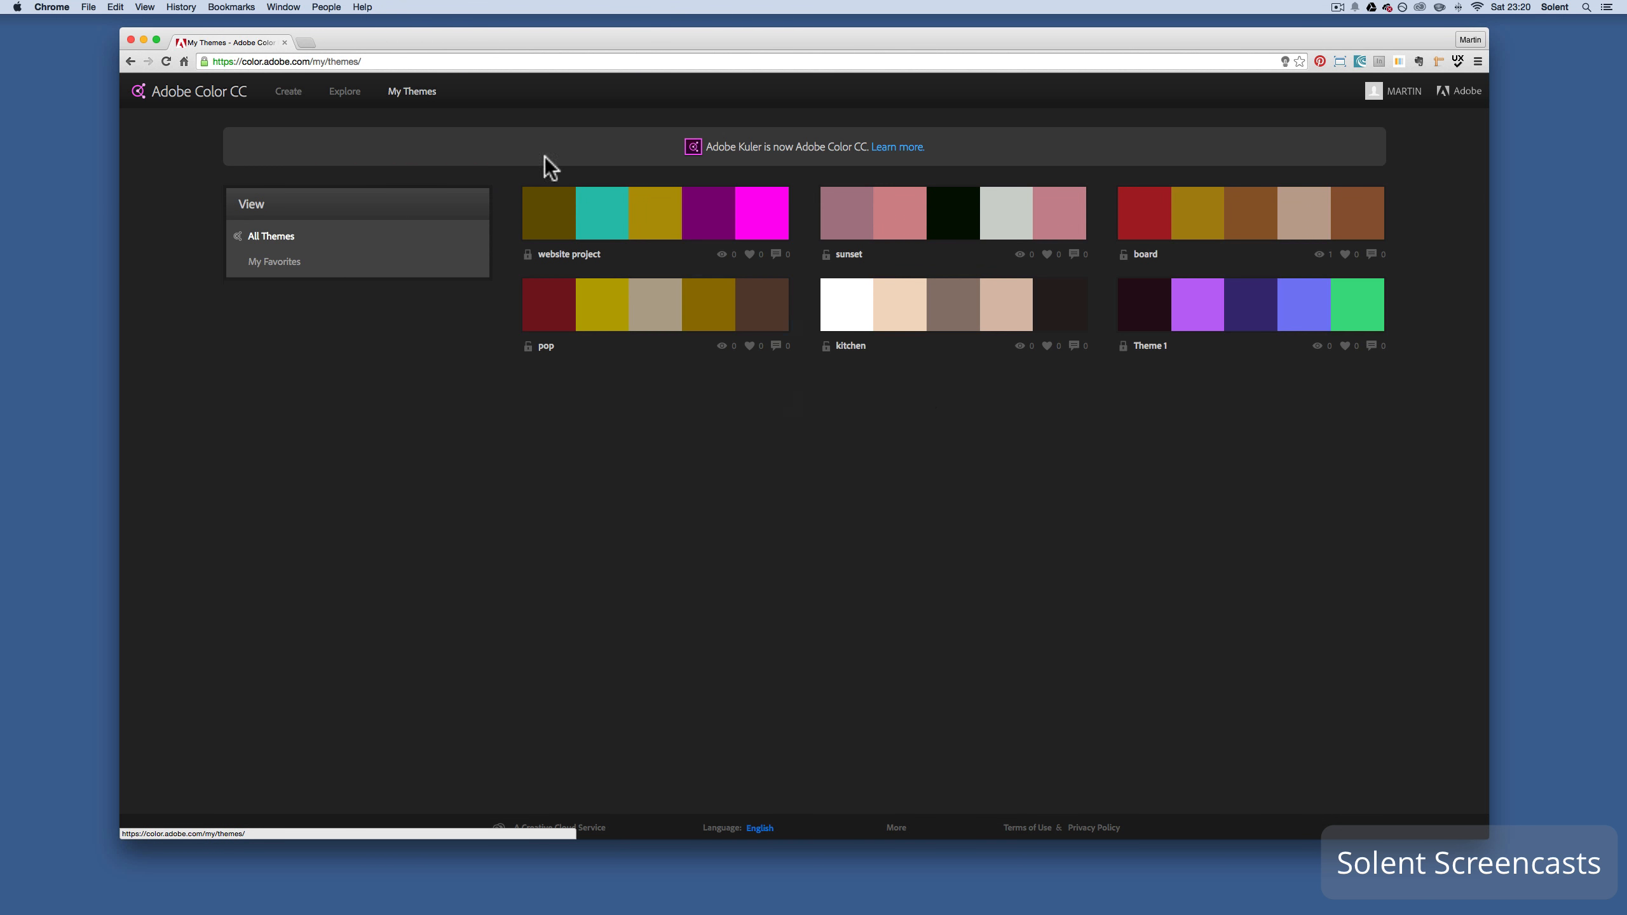
mouse_move(1133, 254)
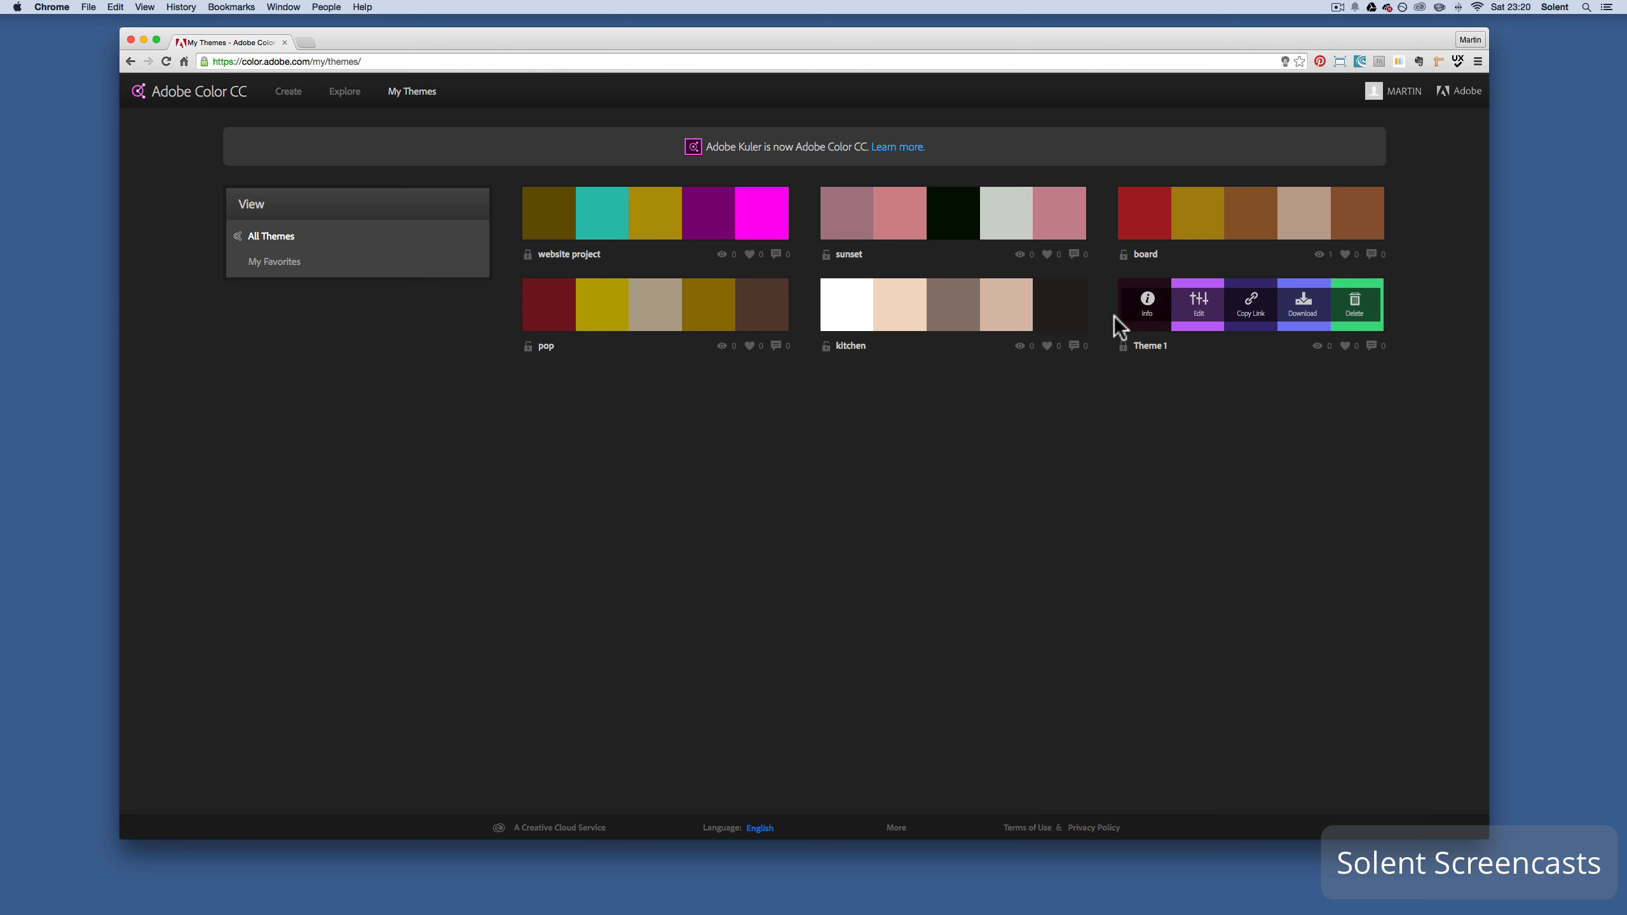
mouse_move(756, 256)
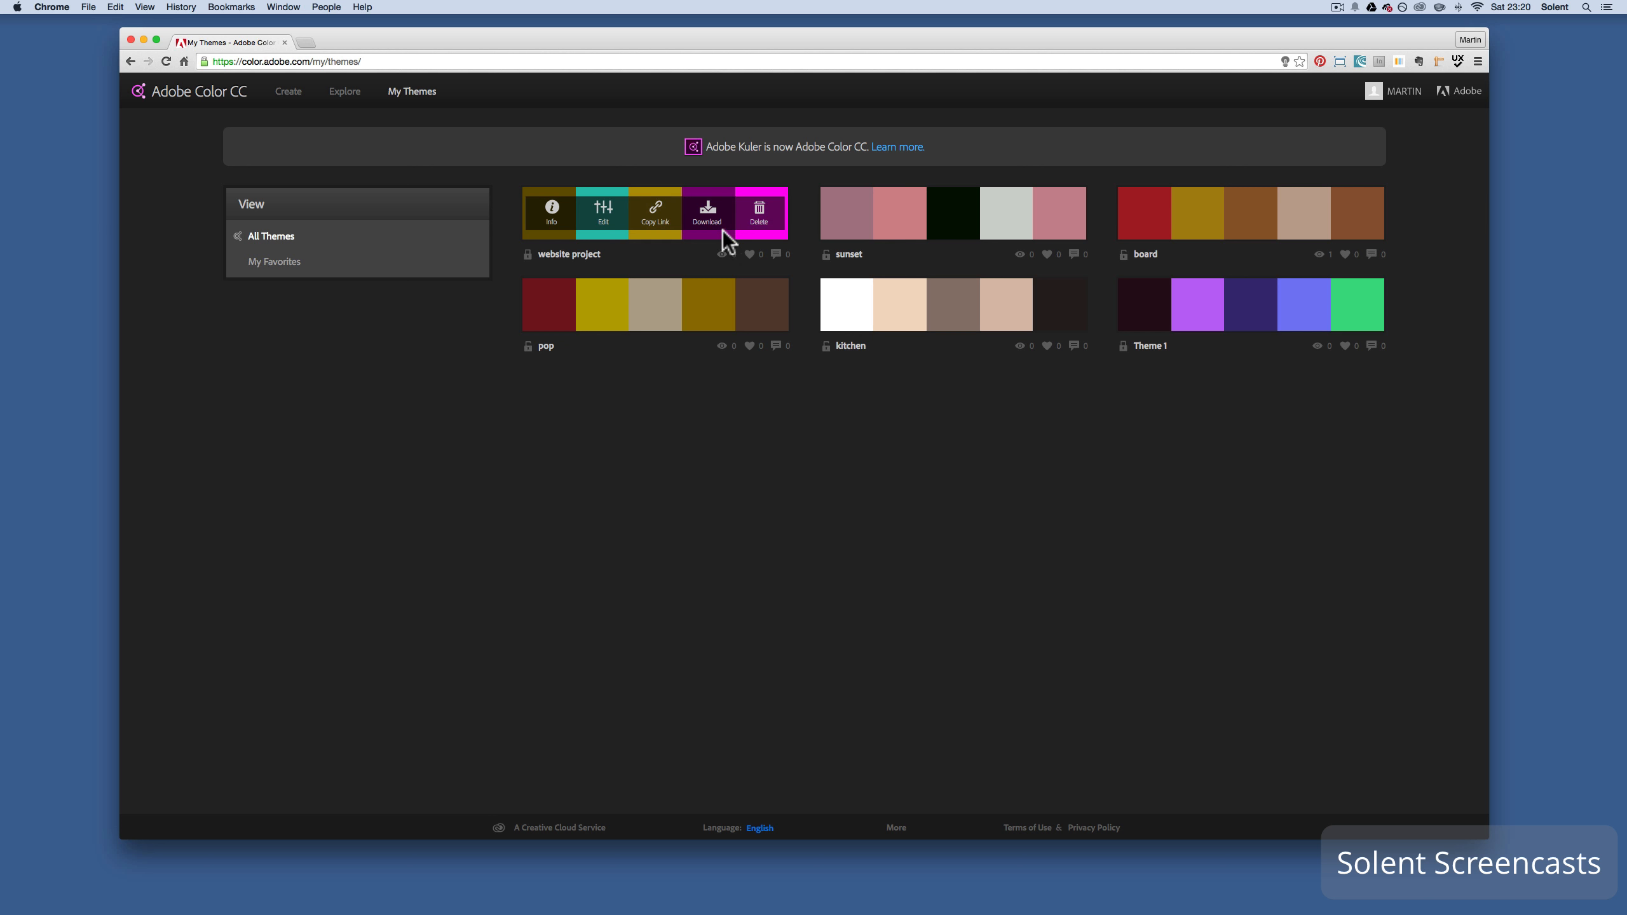
left_click(711, 230)
left_click(543, 218)
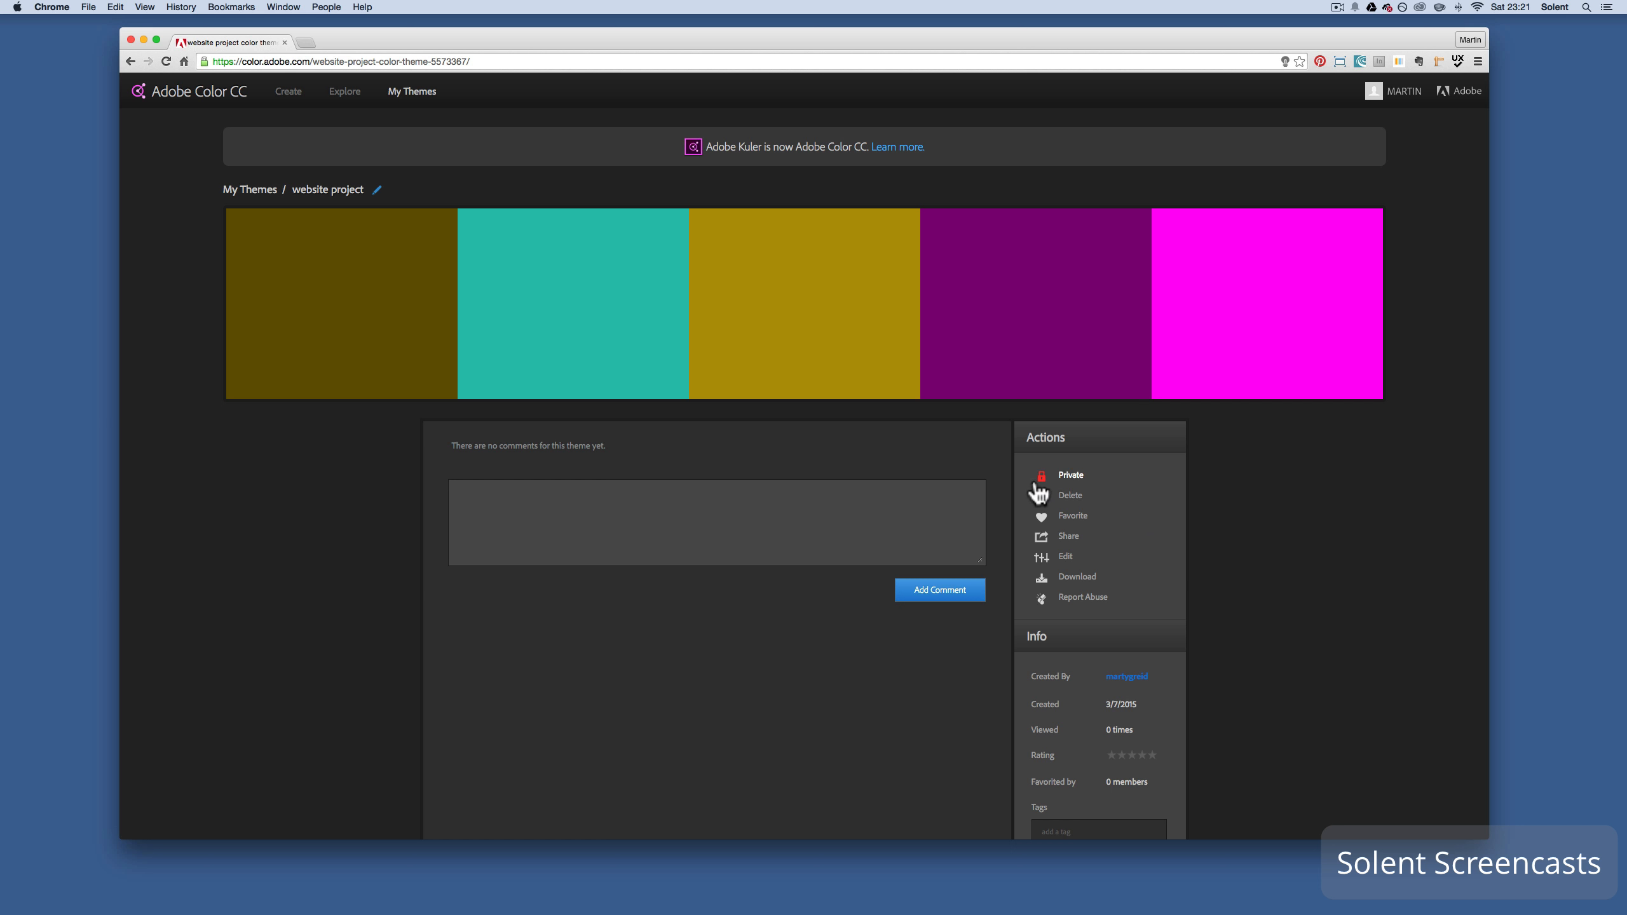
- Try the theme's privacy setting, leaving it private, and download the theme as an ASE file
left_click(1063, 475)
left_click(1067, 477)
left_click(1085, 580)
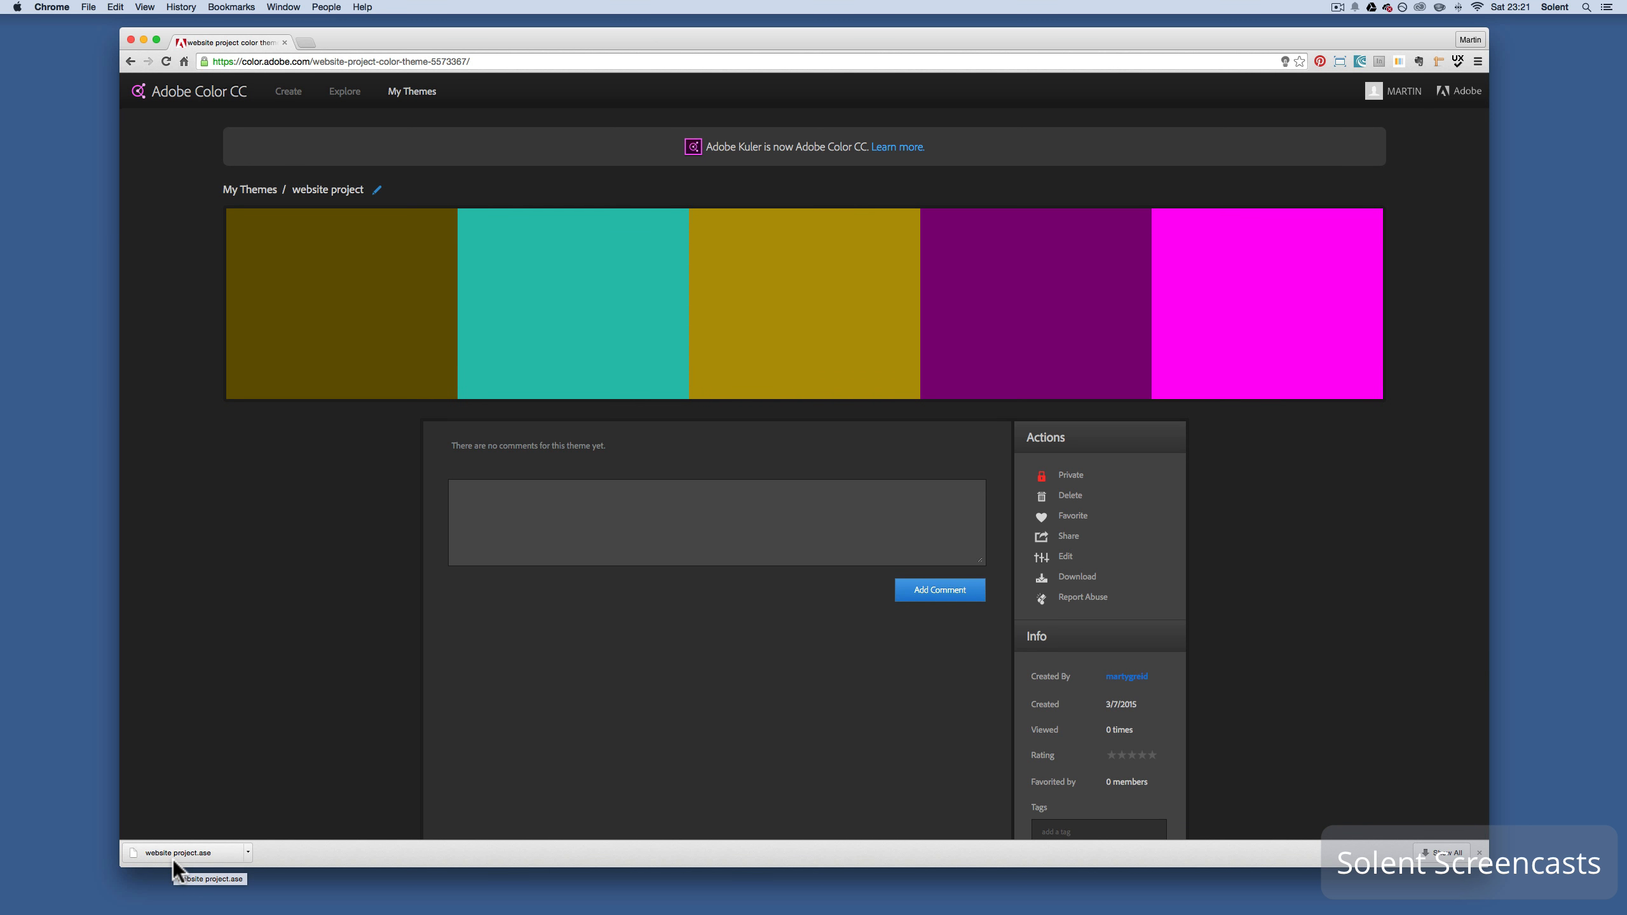
- Go to the Explore section and browse the community themes by most popular and by most used
left_click(173, 859)
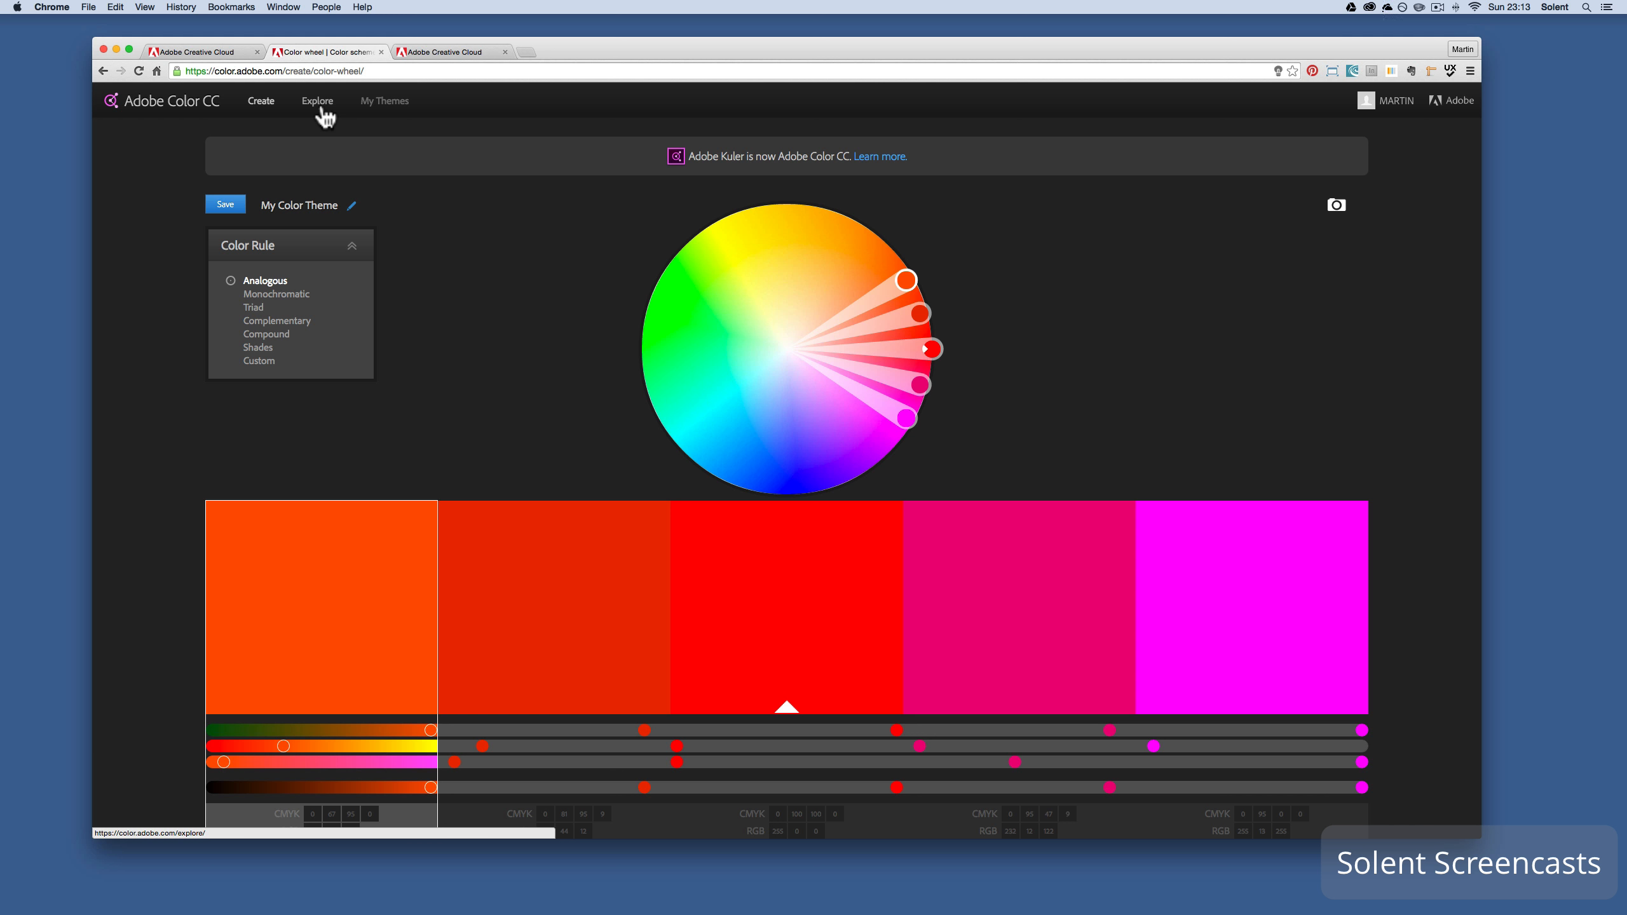
left_click(321, 107)
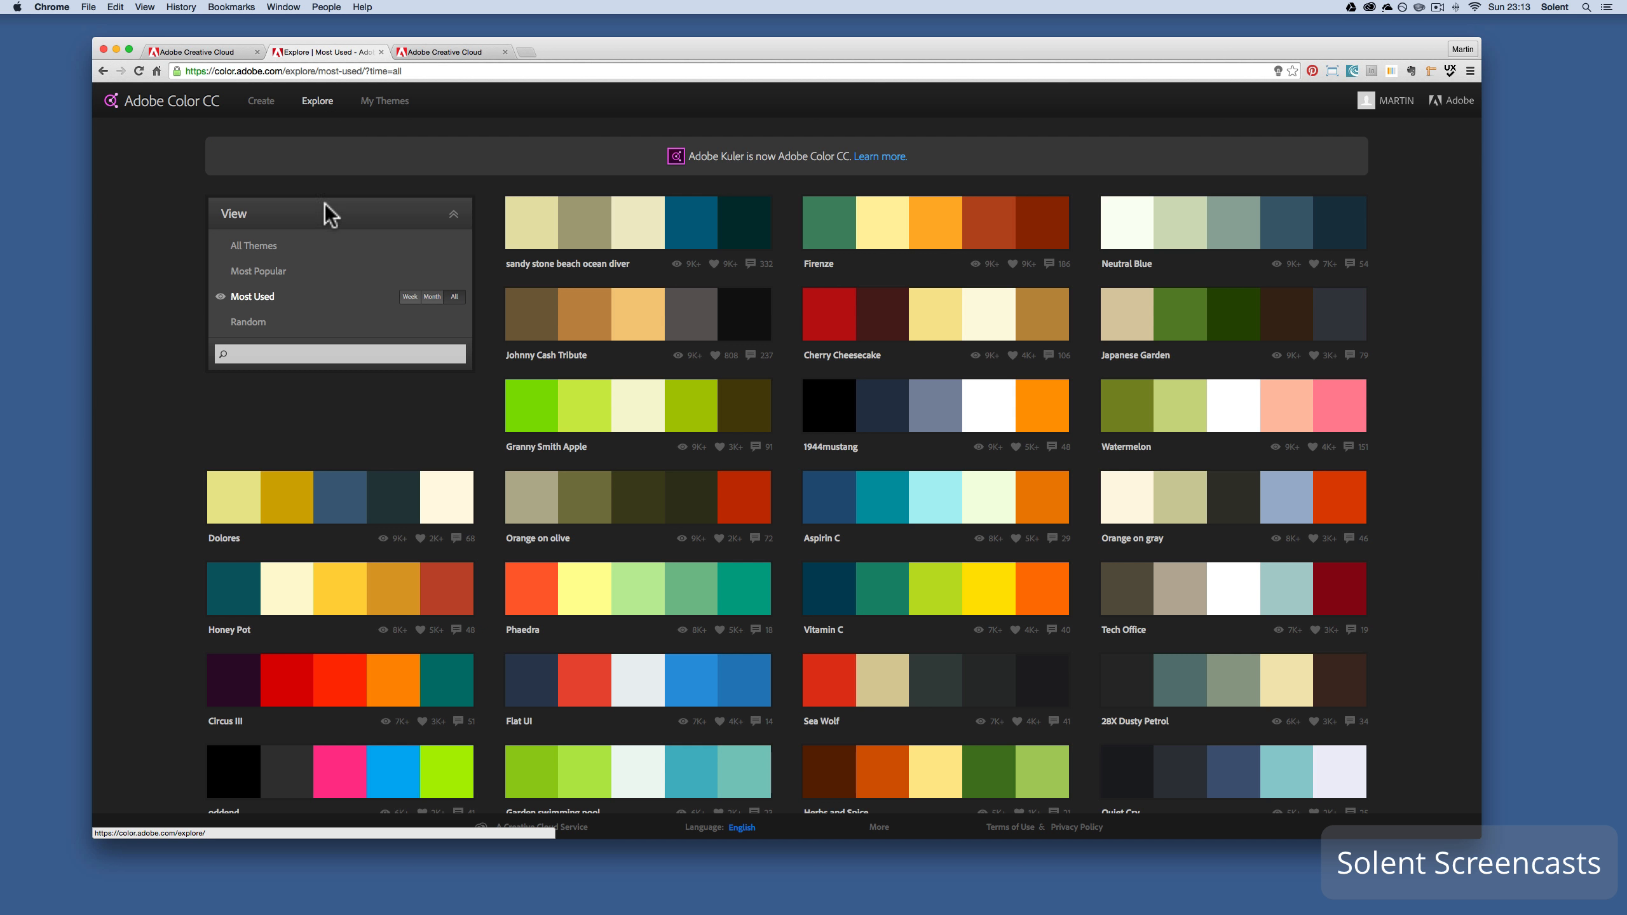
left_click(269, 272)
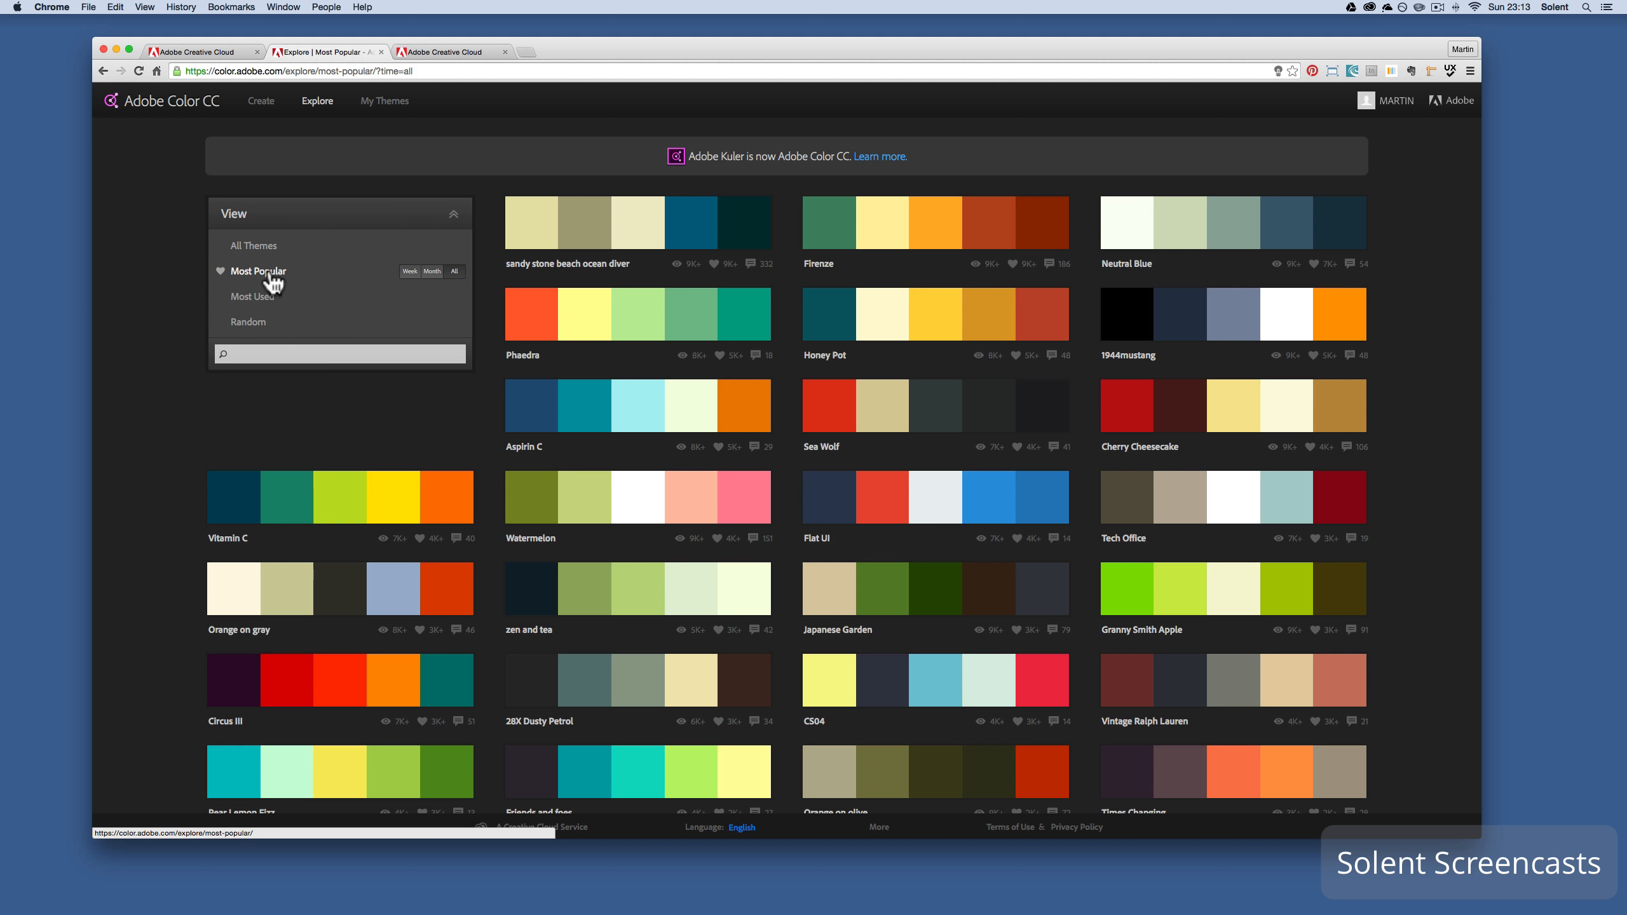
mouse_move(624, 292)
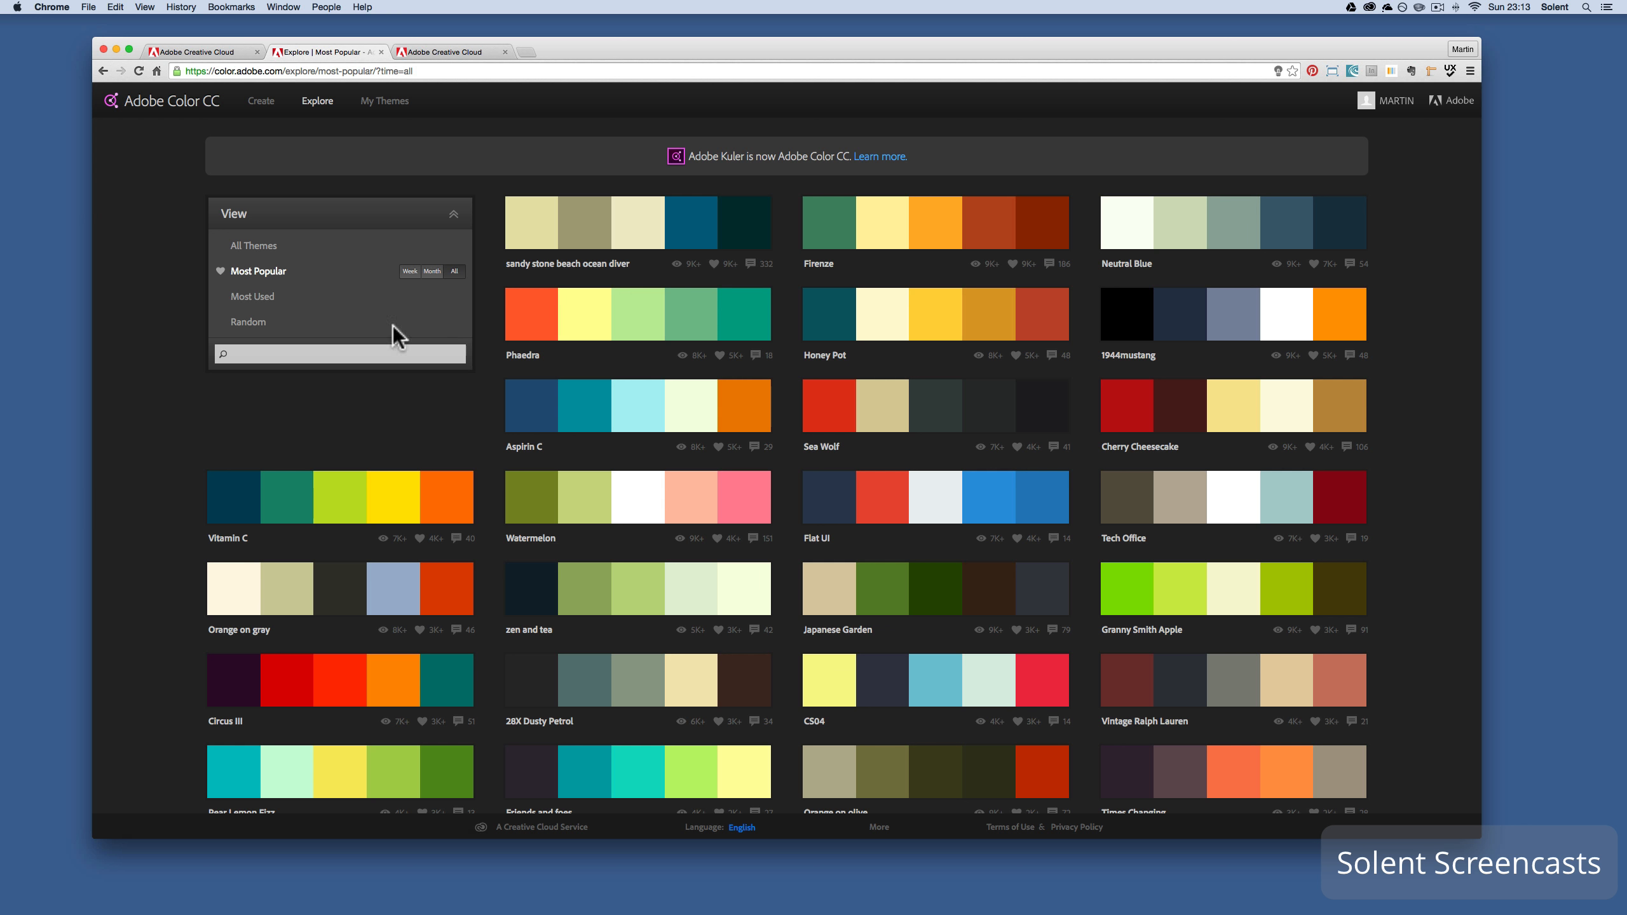
left_click(269, 296)
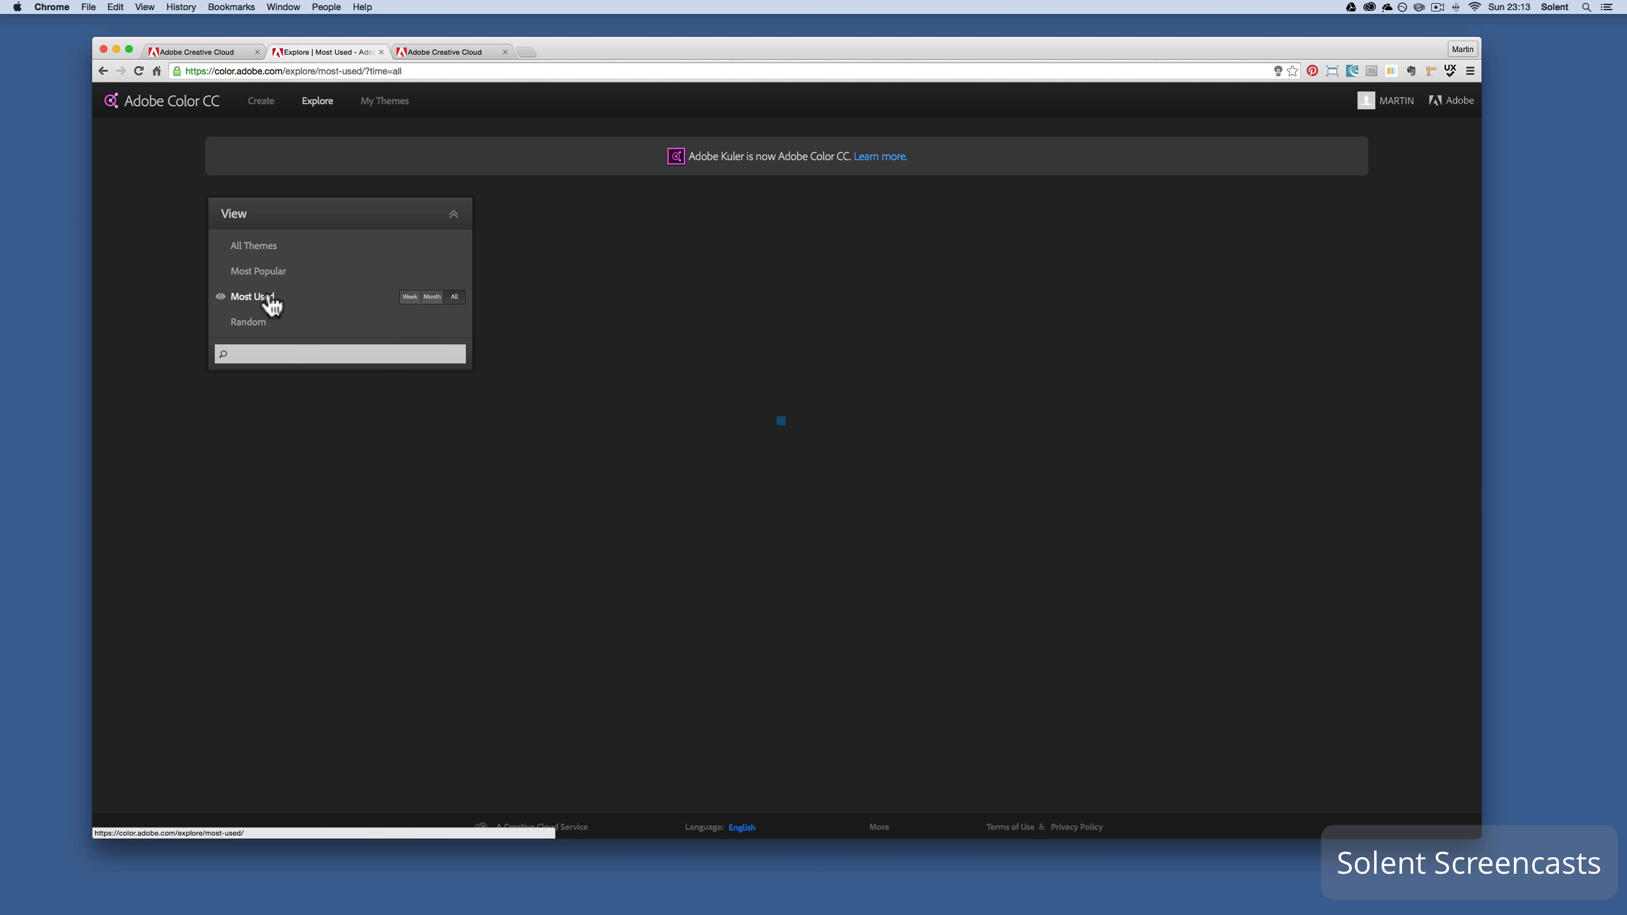
mouse_move(634, 219)
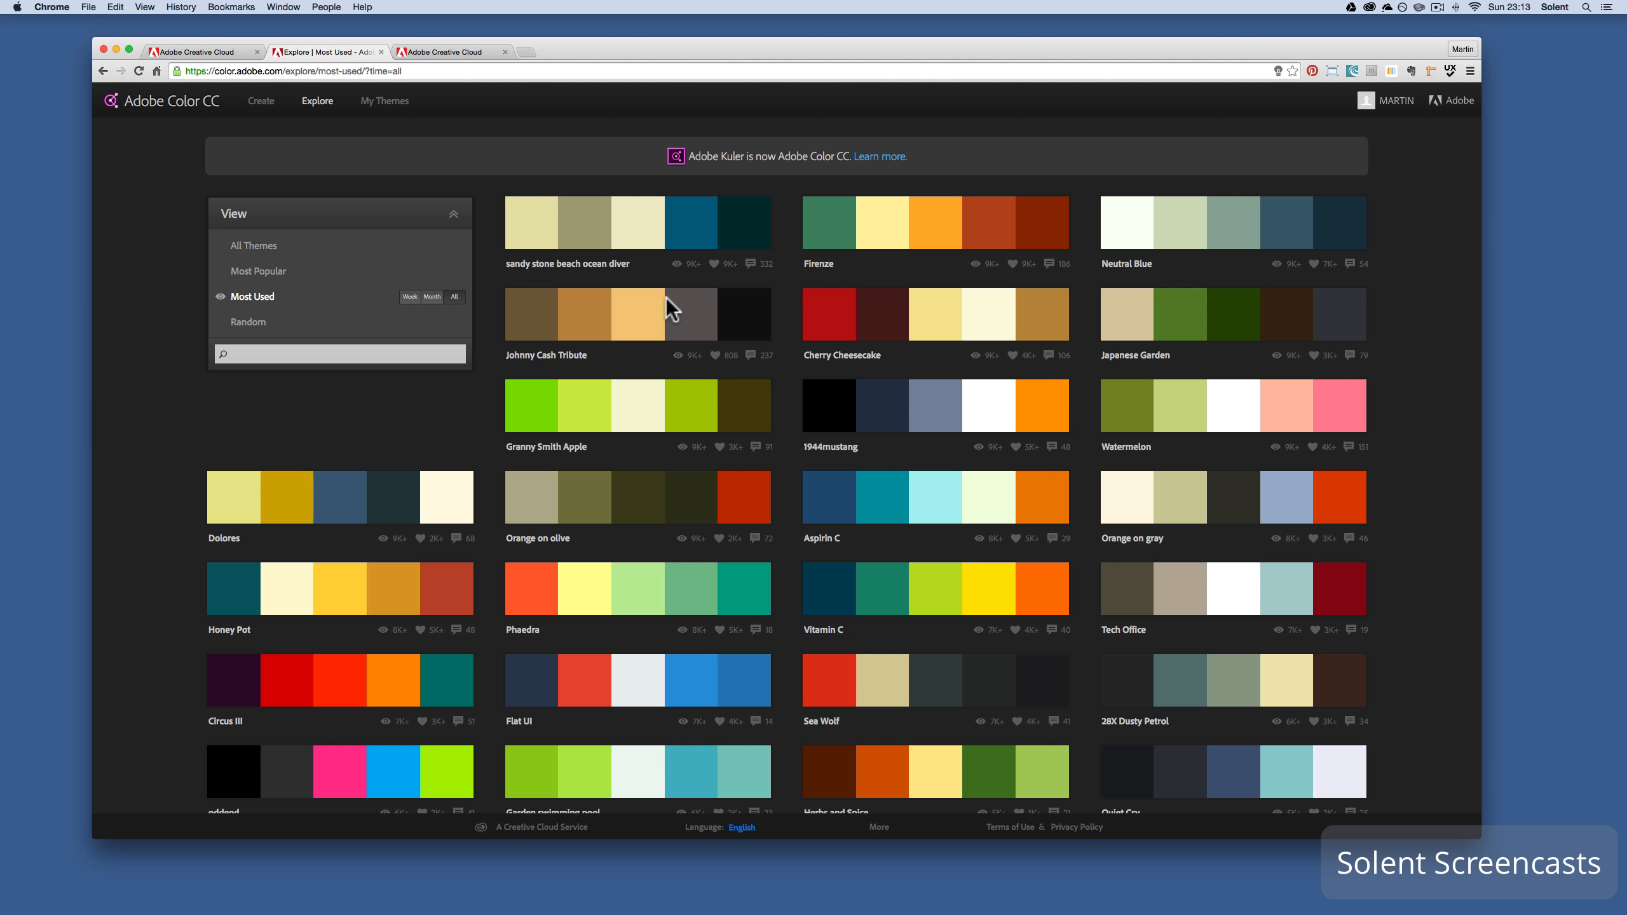
- Search the community themes for "google material design"
left_click(270, 353)
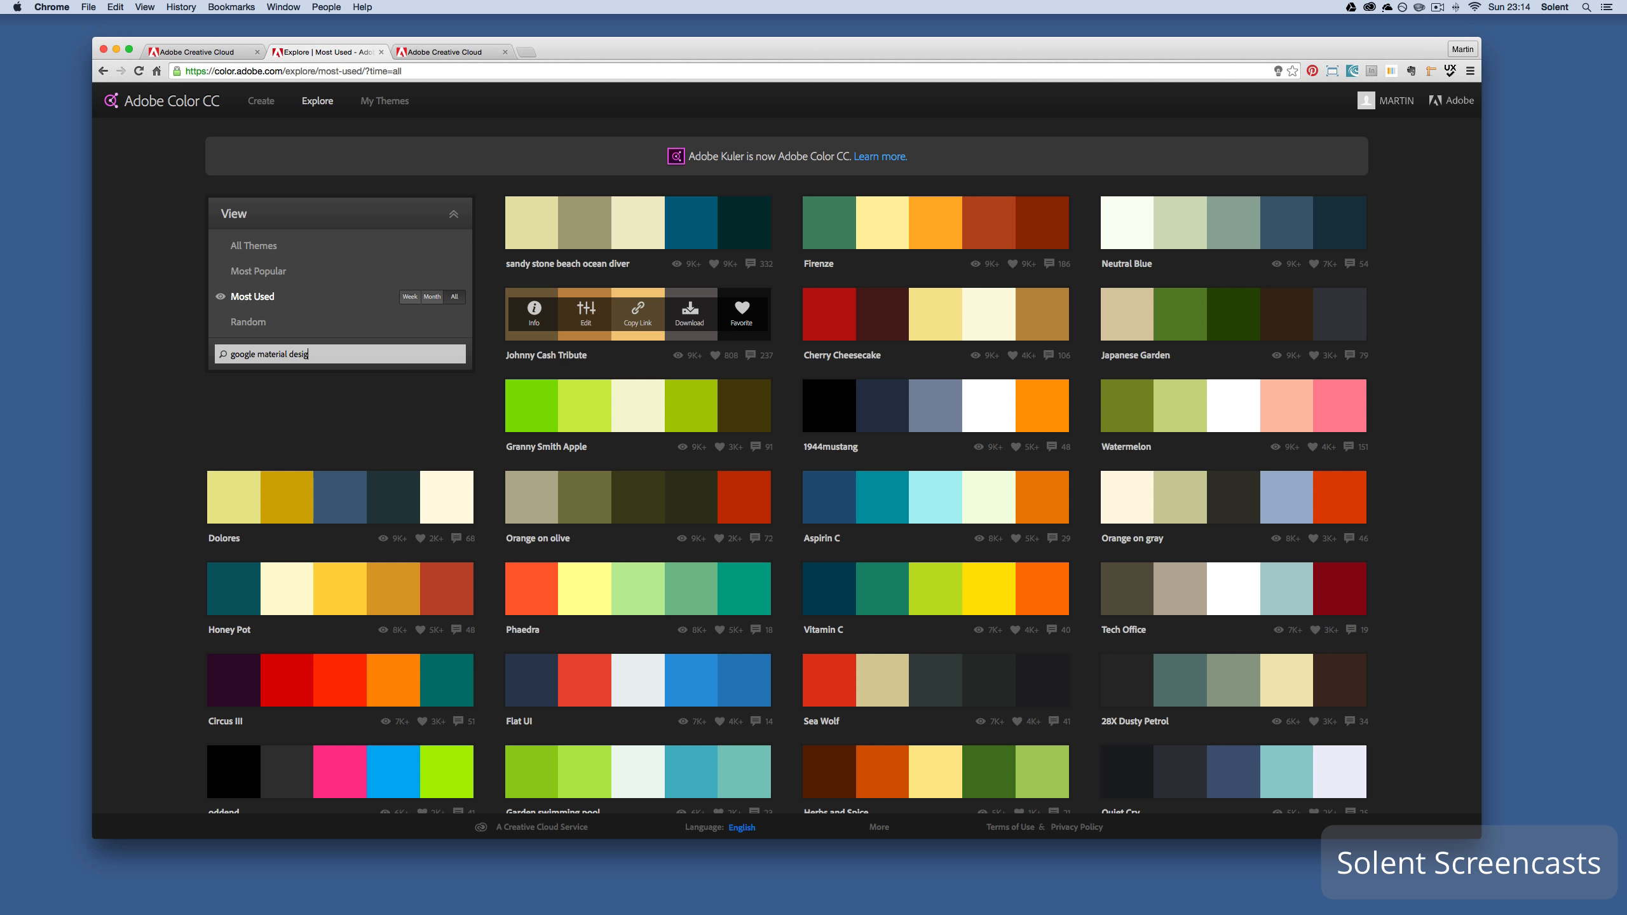
type("n")
key("Return")
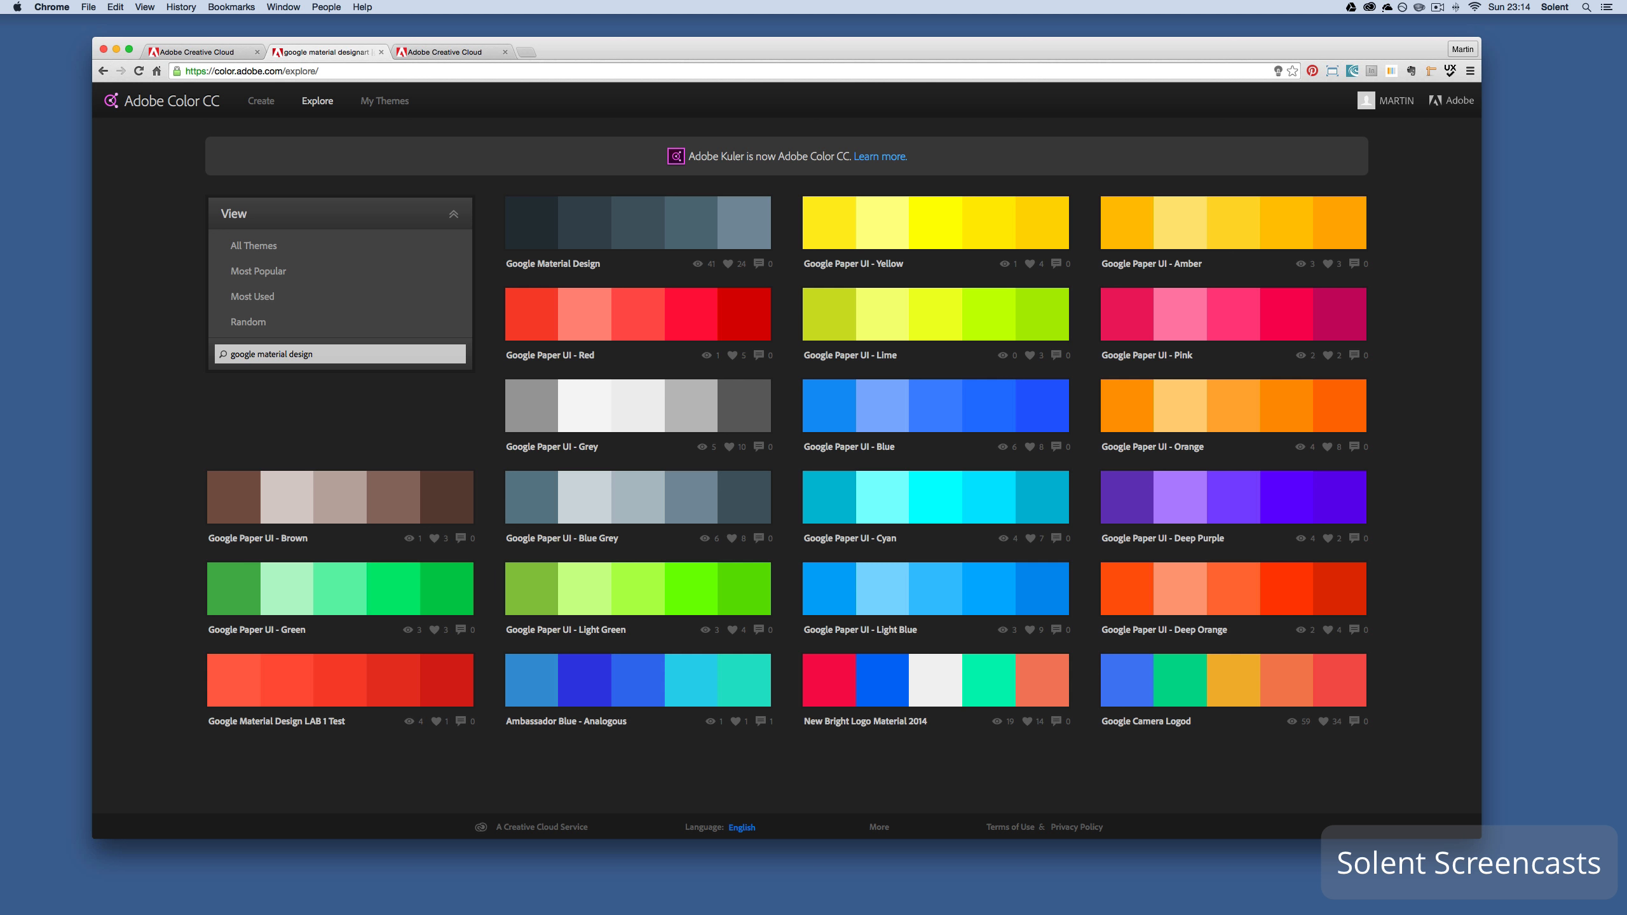
- Favorite the Google Paper UI Blue, Deep Purple and Grey themes, plus New Bright Logo Material 2014 and Google Material Design LAB 1 Test
mouse_move(551, 403)
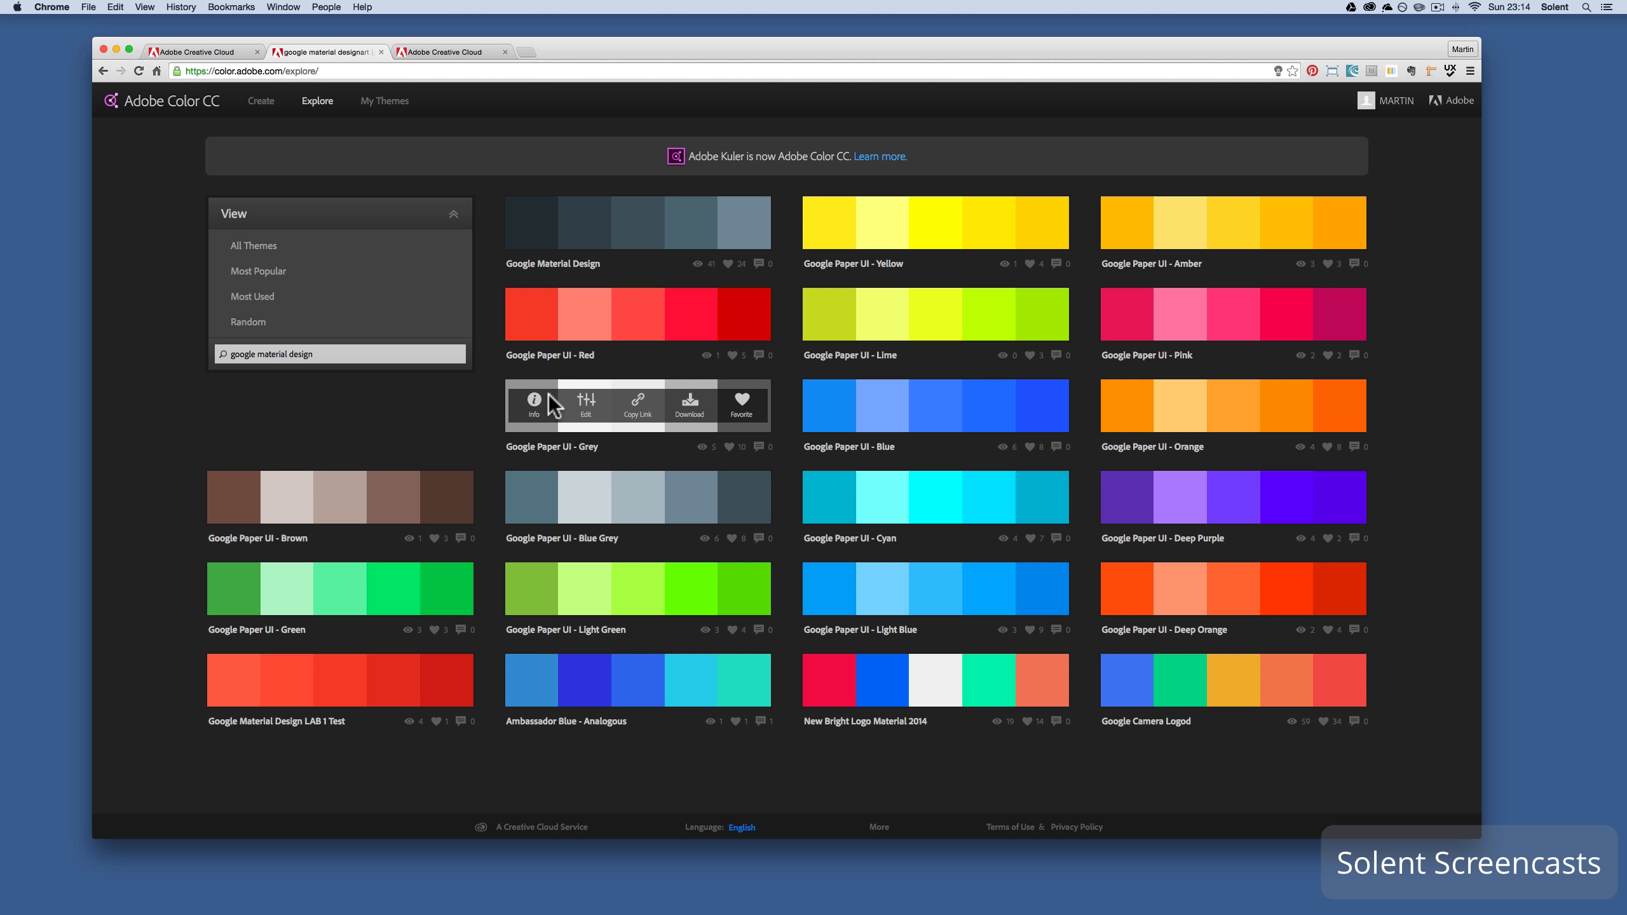
mouse_move(859, 403)
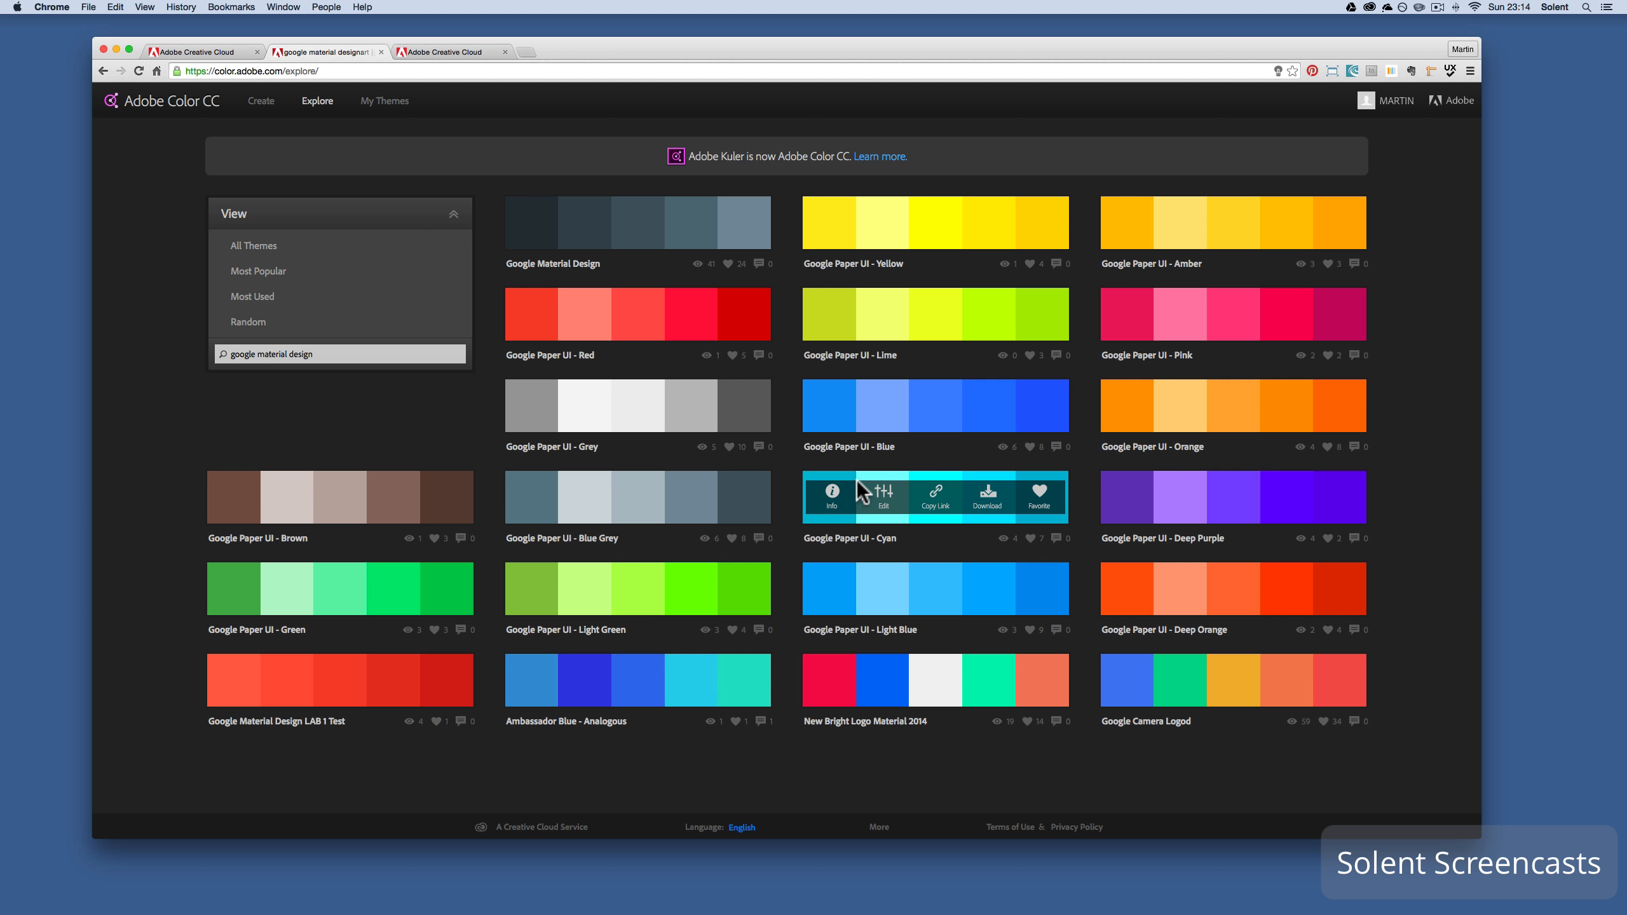
left_click(1040, 408)
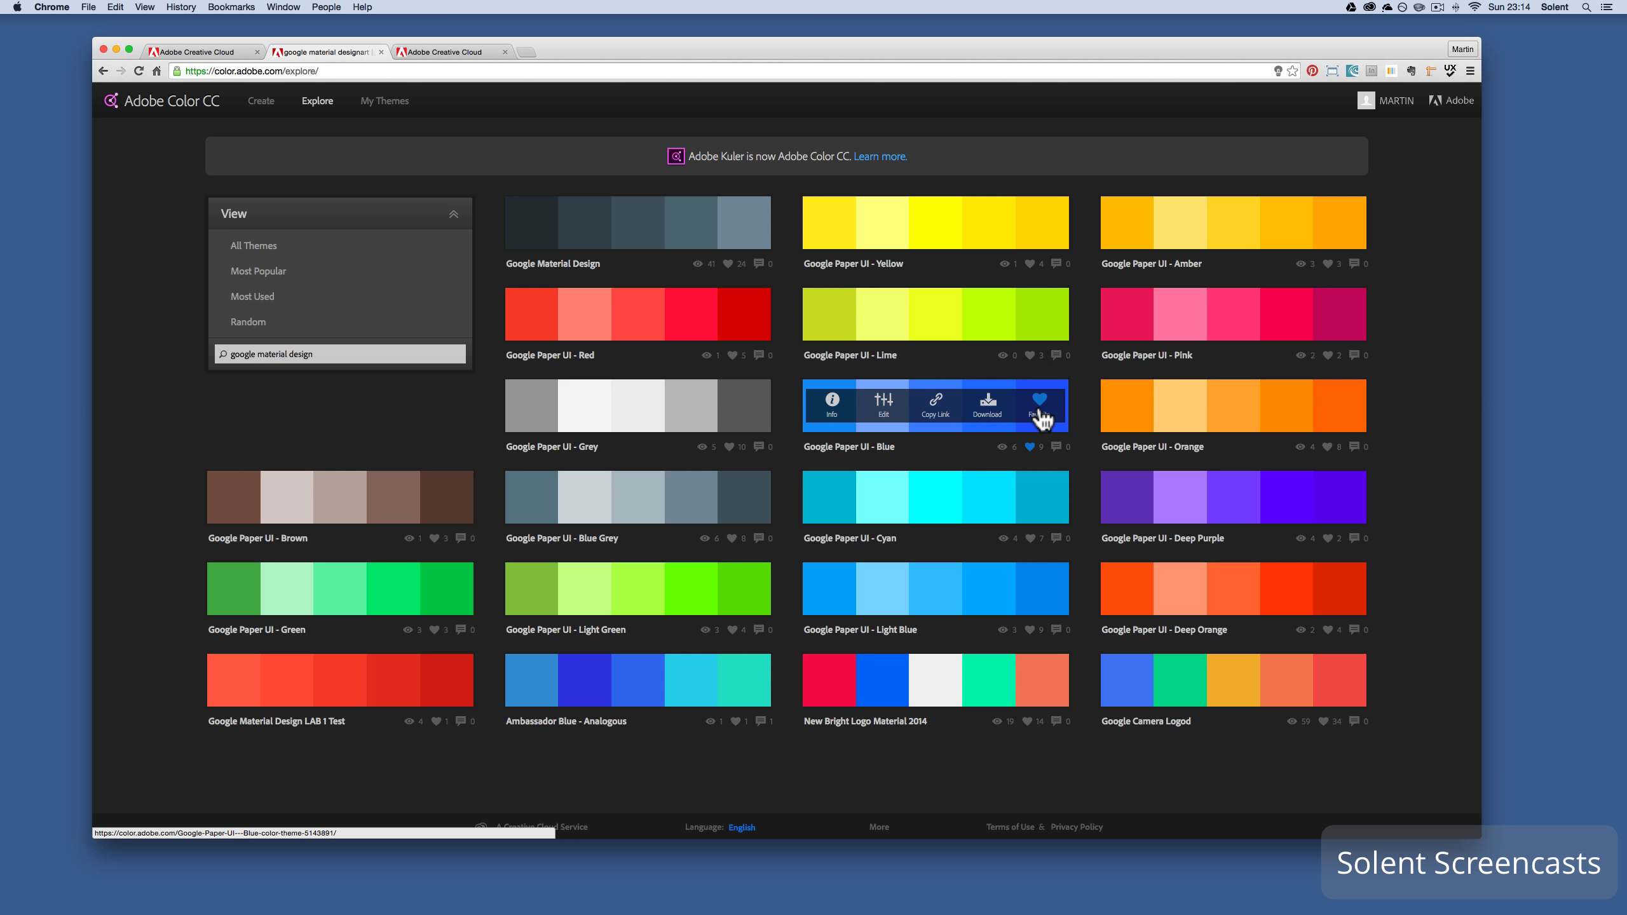
mouse_move(1045, 689)
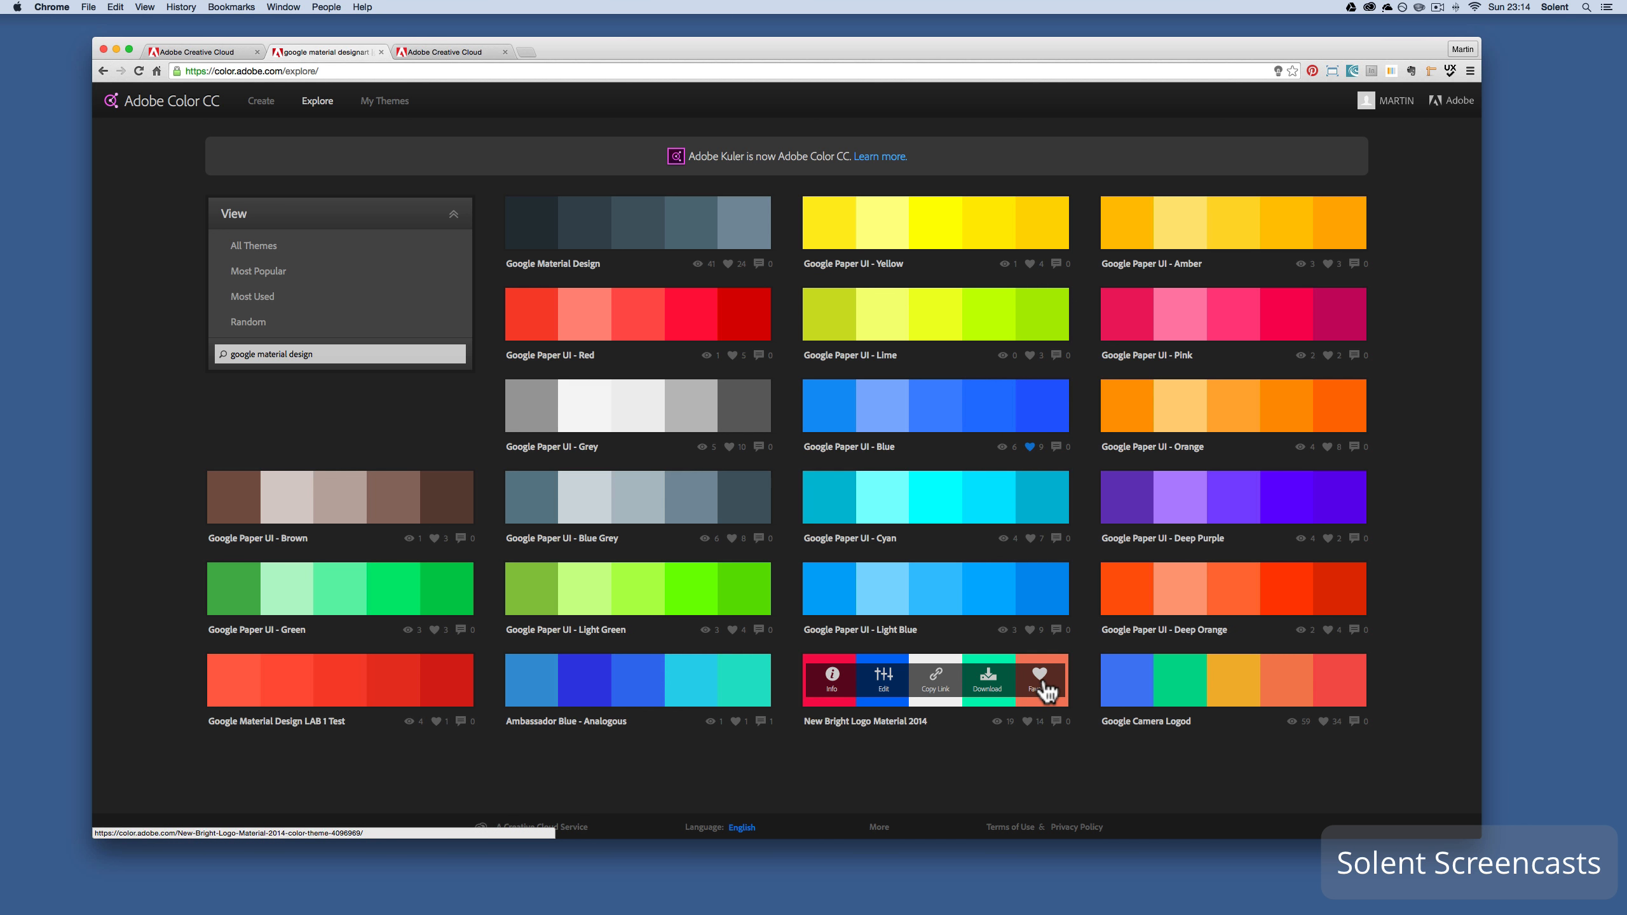
left_click(1043, 684)
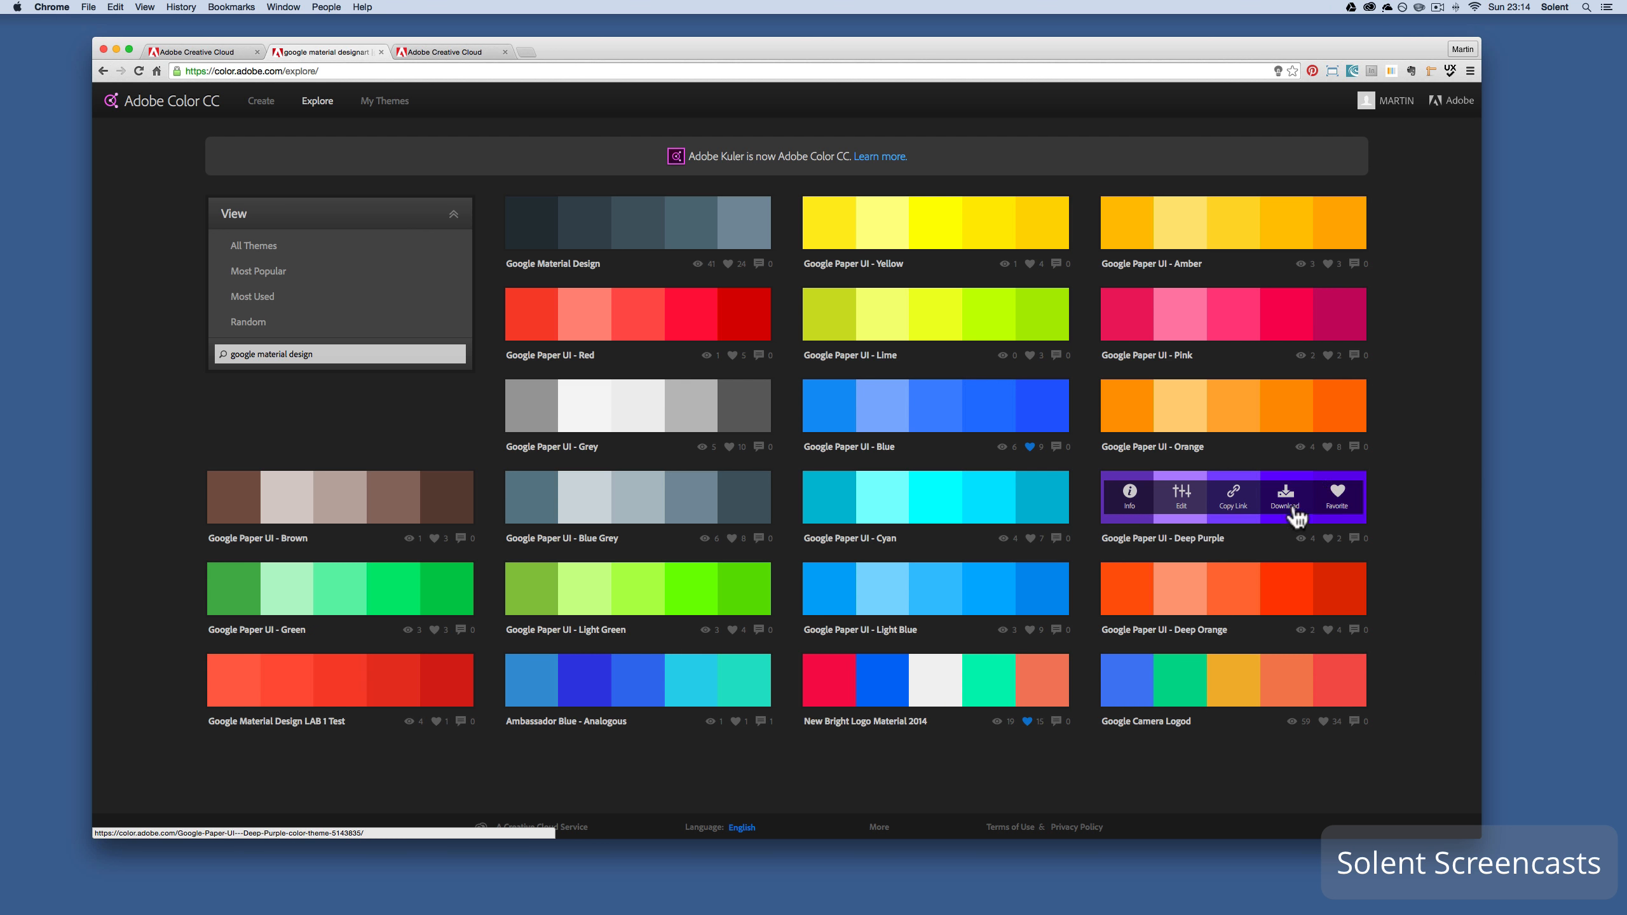
left_click(1337, 494)
mouse_move(640, 688)
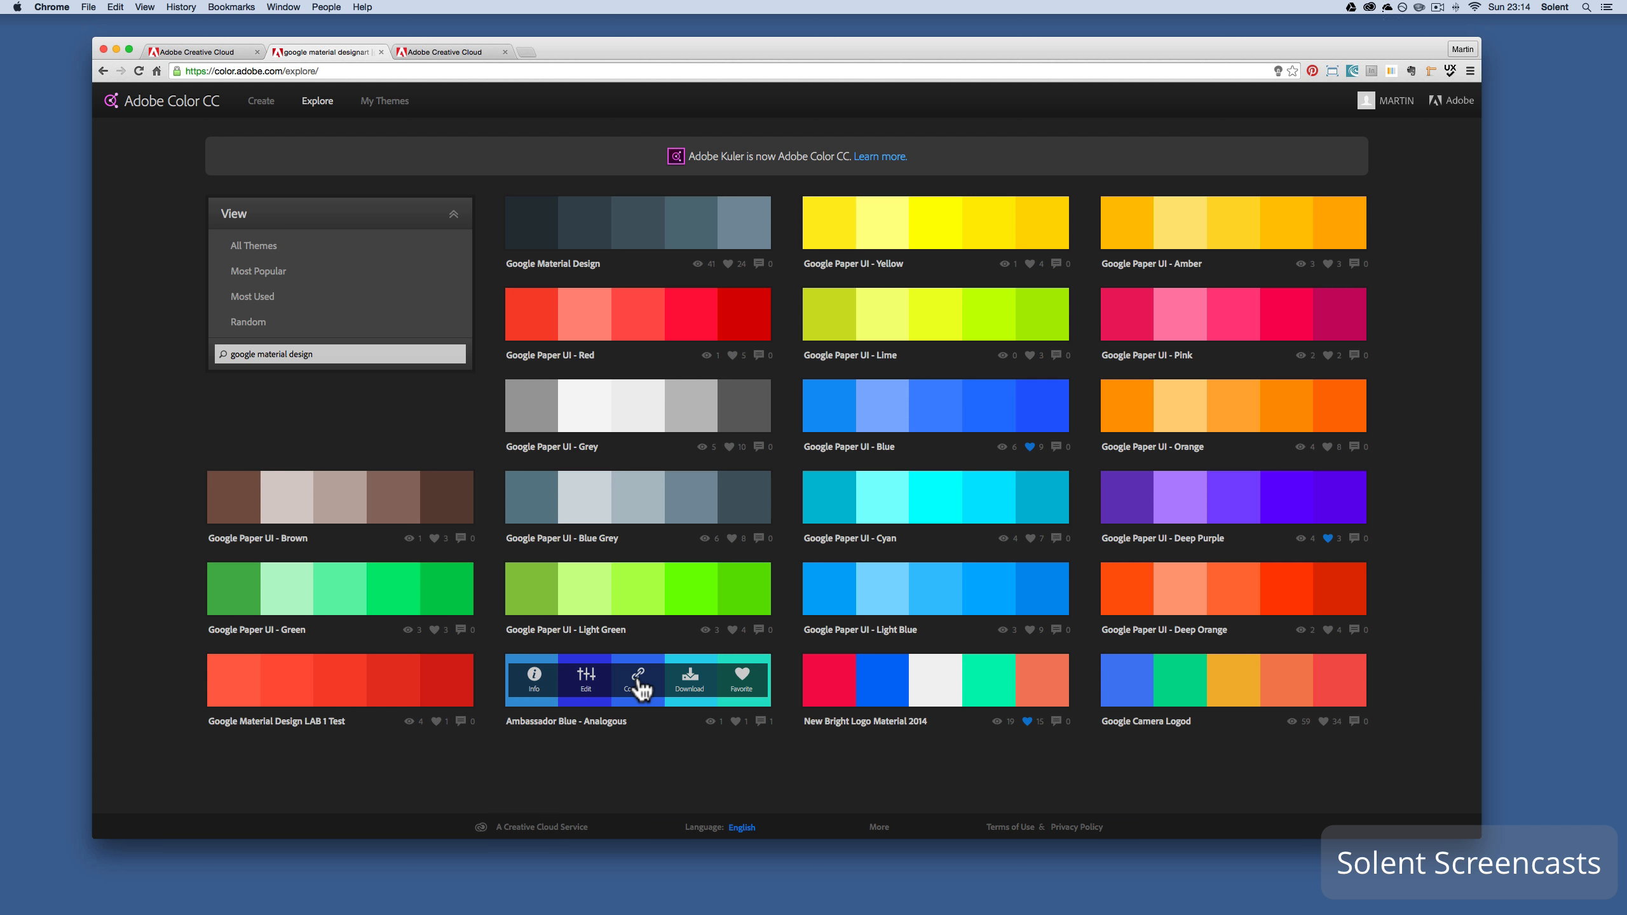
mouse_move(458, 667)
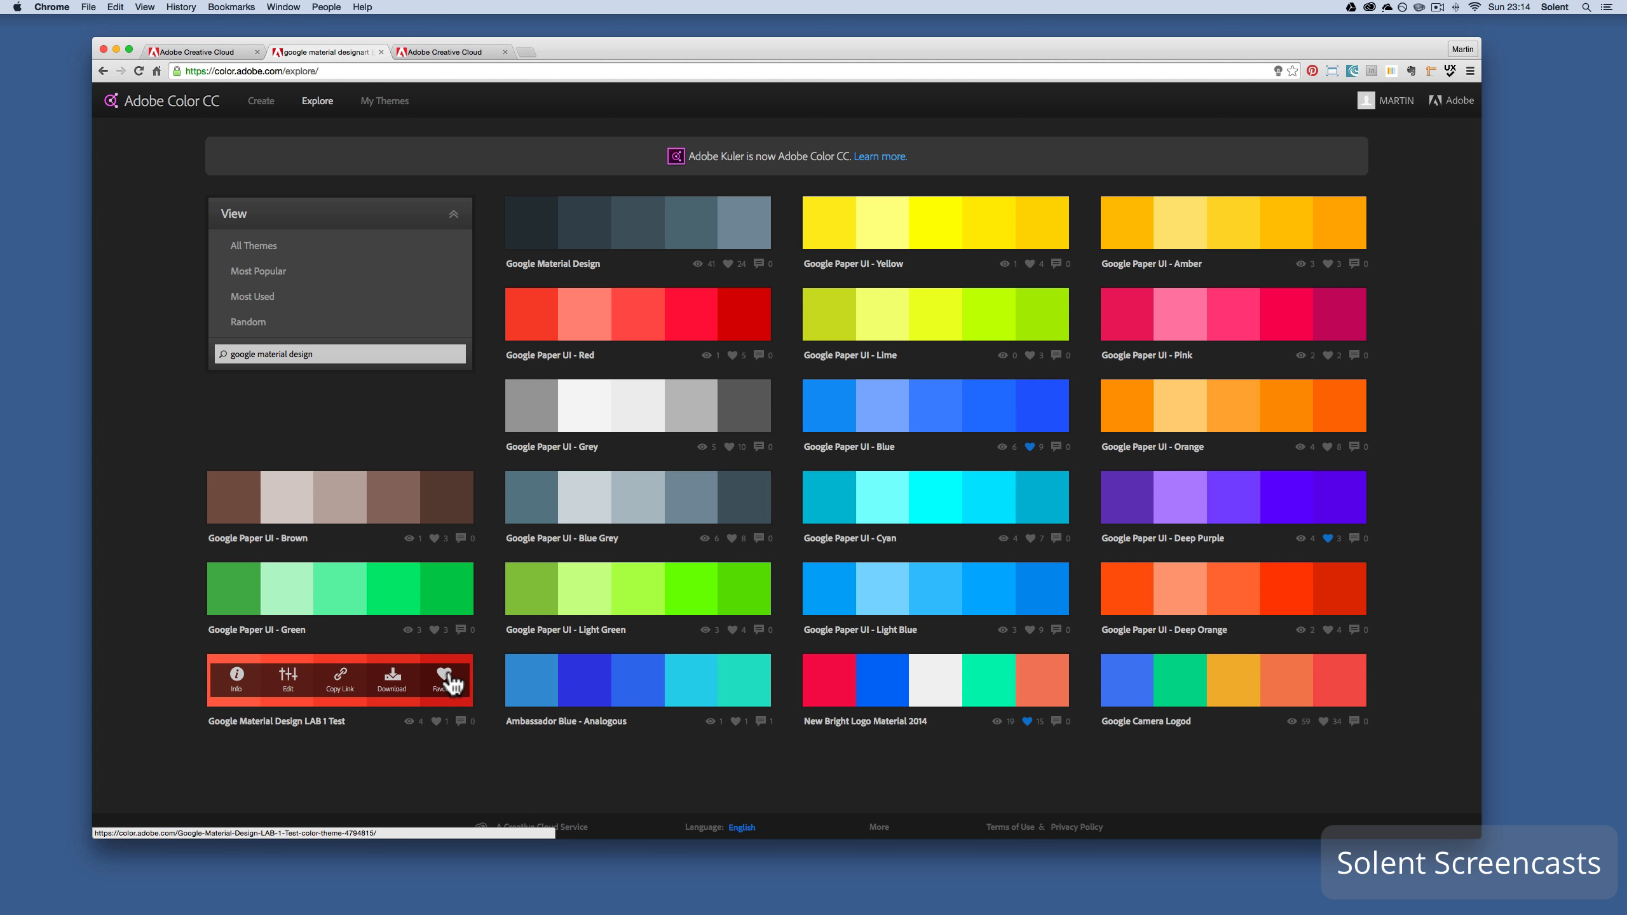
left_click(743, 410)
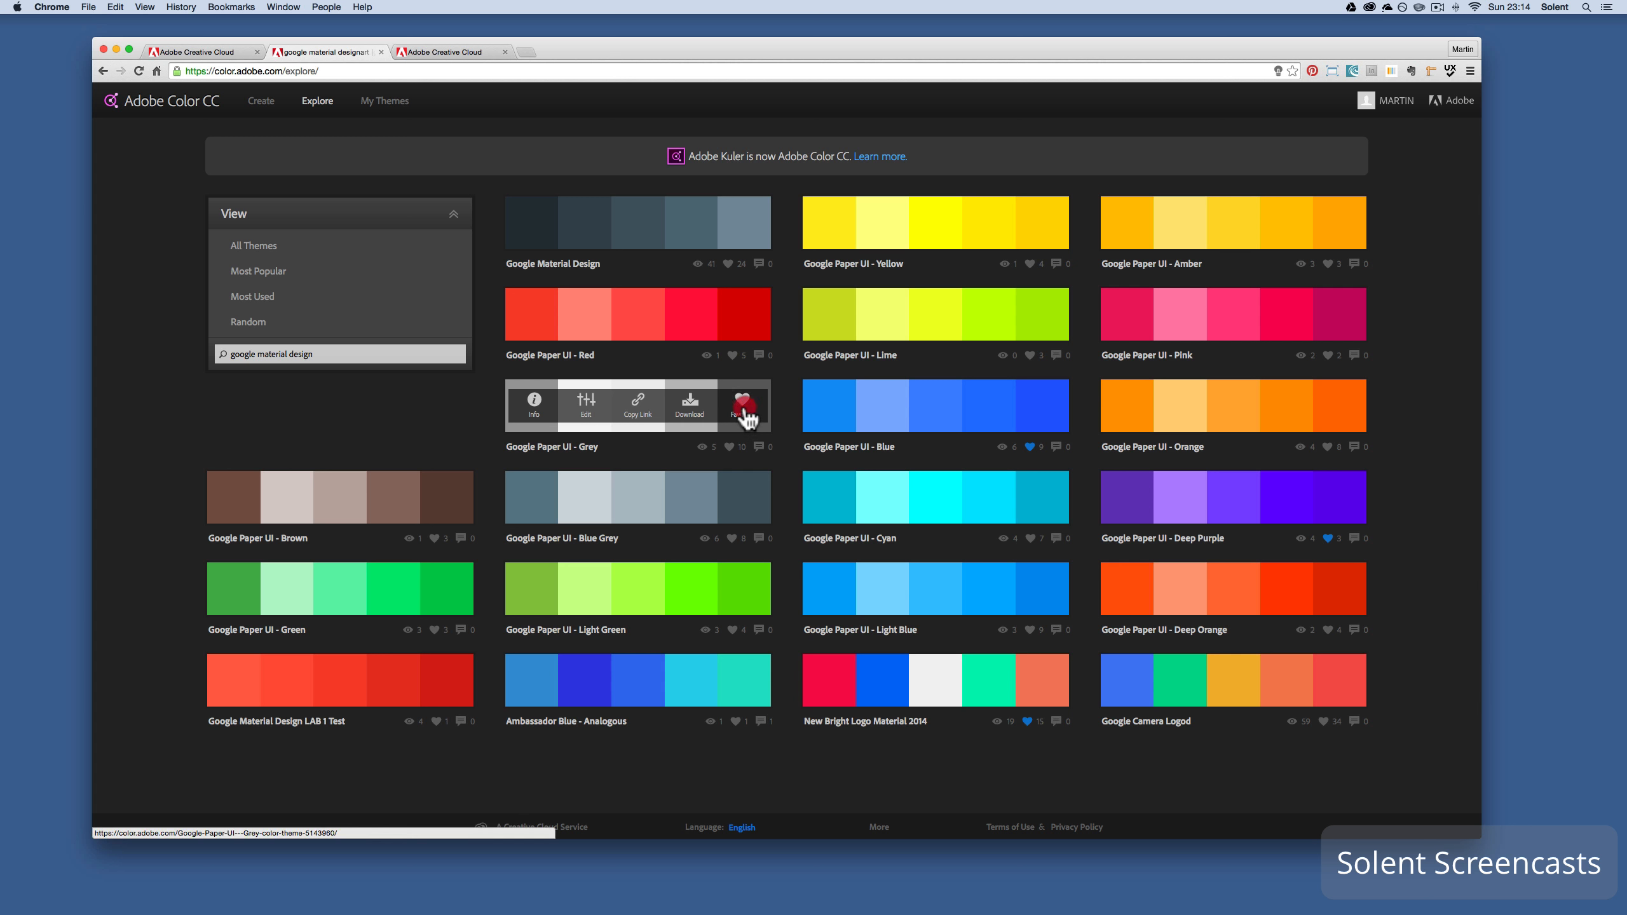
left_click(443, 678)
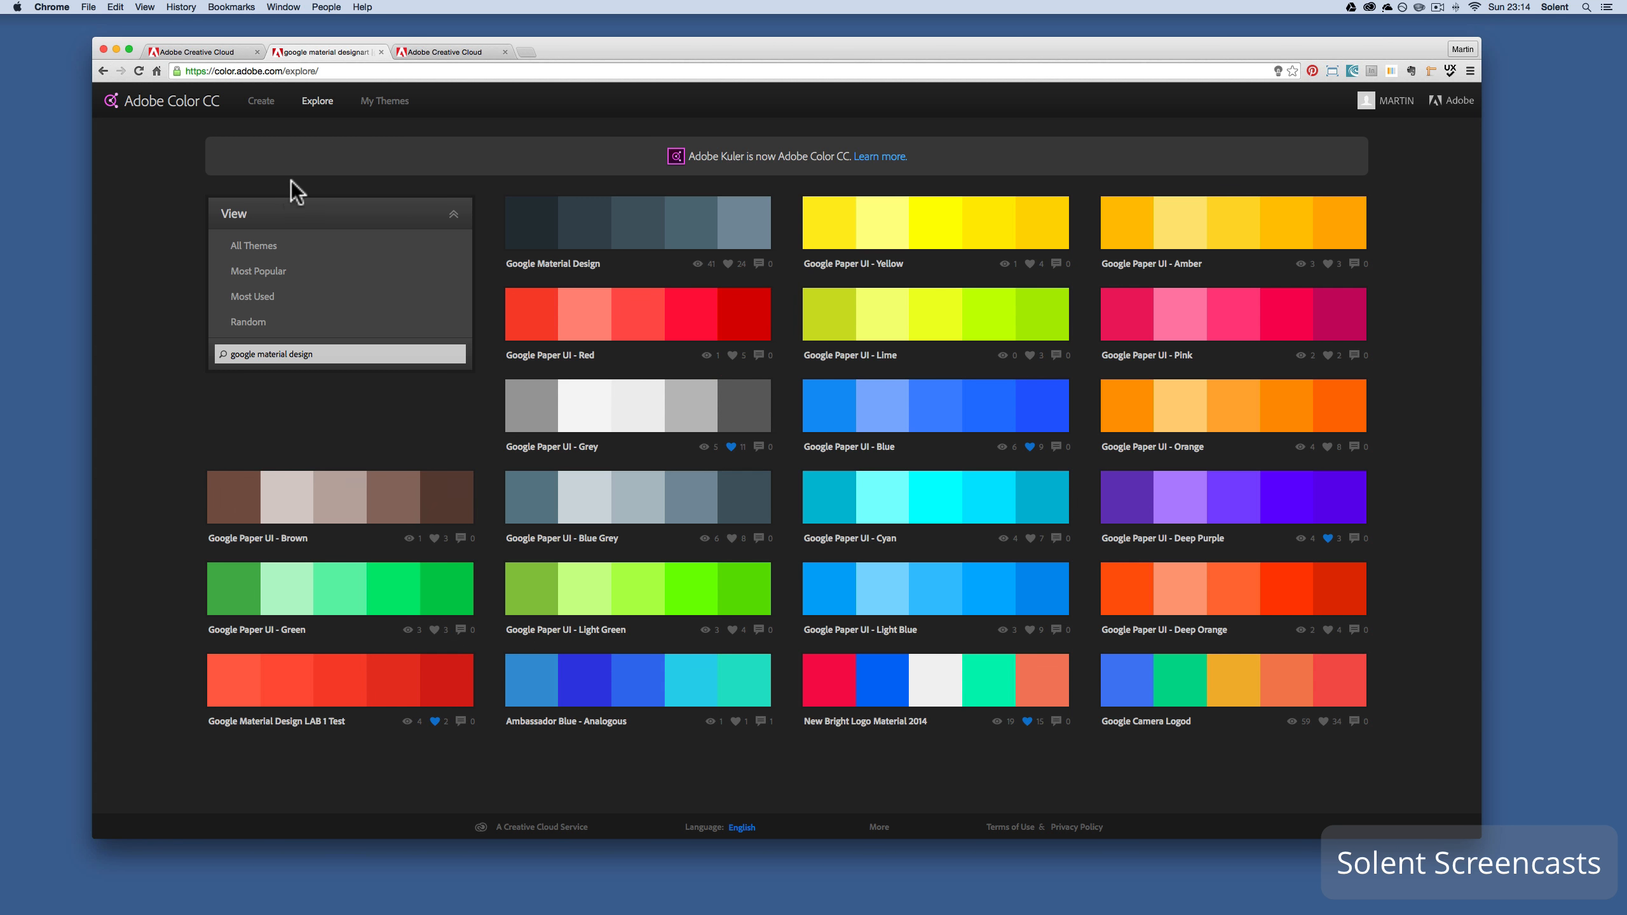
- Go to the saved themes collection and show only the favorites
left_click(377, 103)
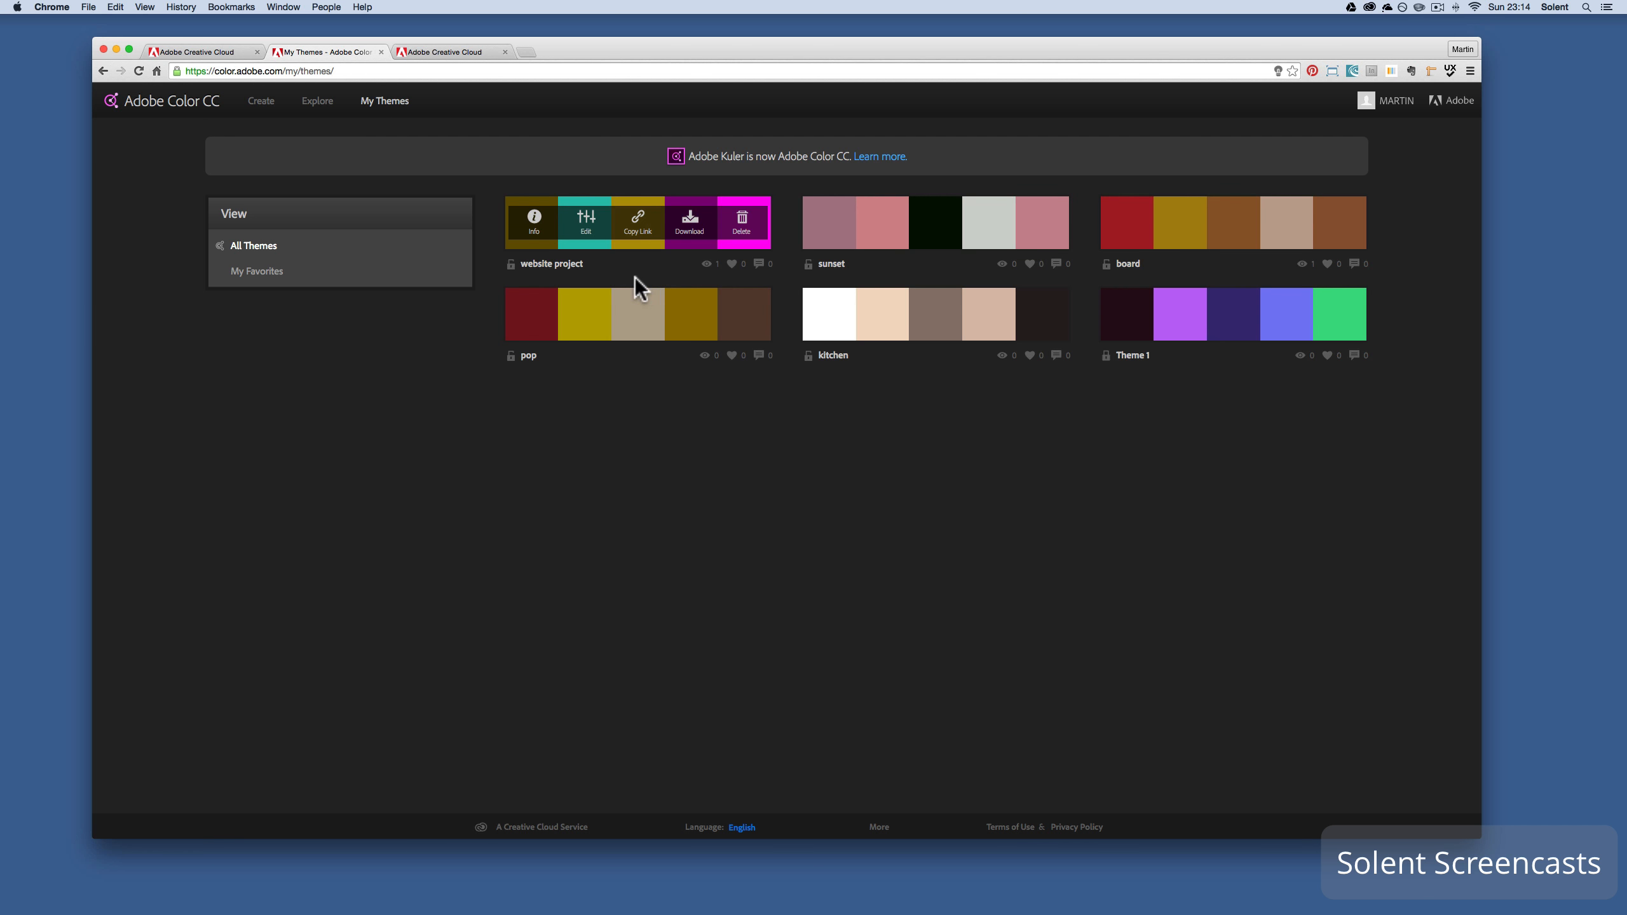
left_click(272, 276)
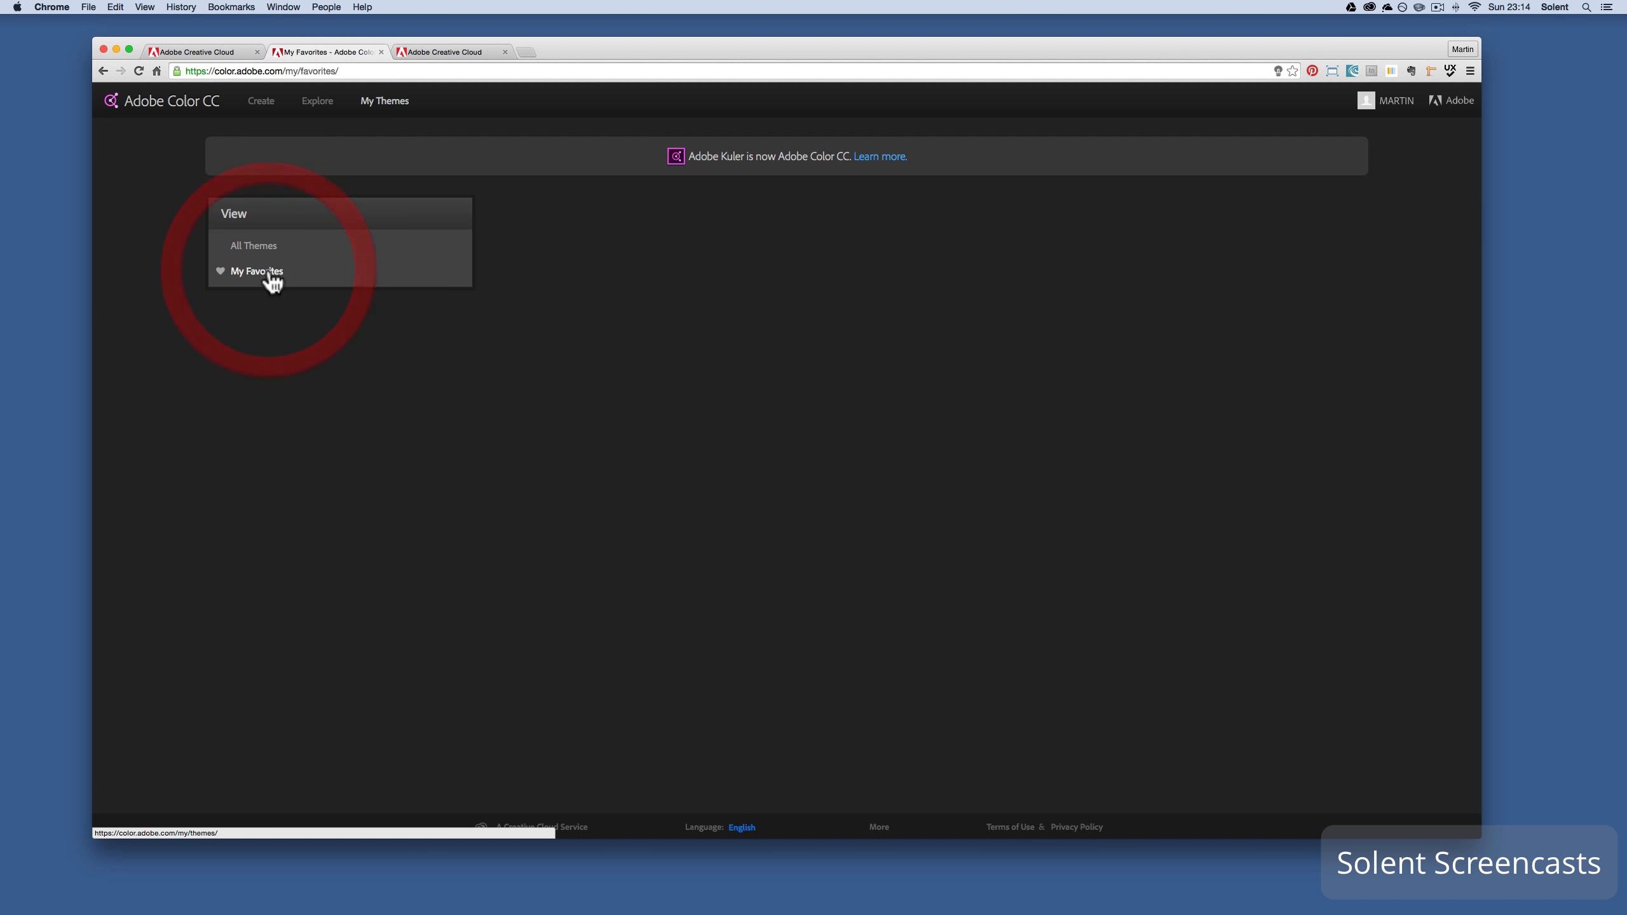
mouse_move(735, 354)
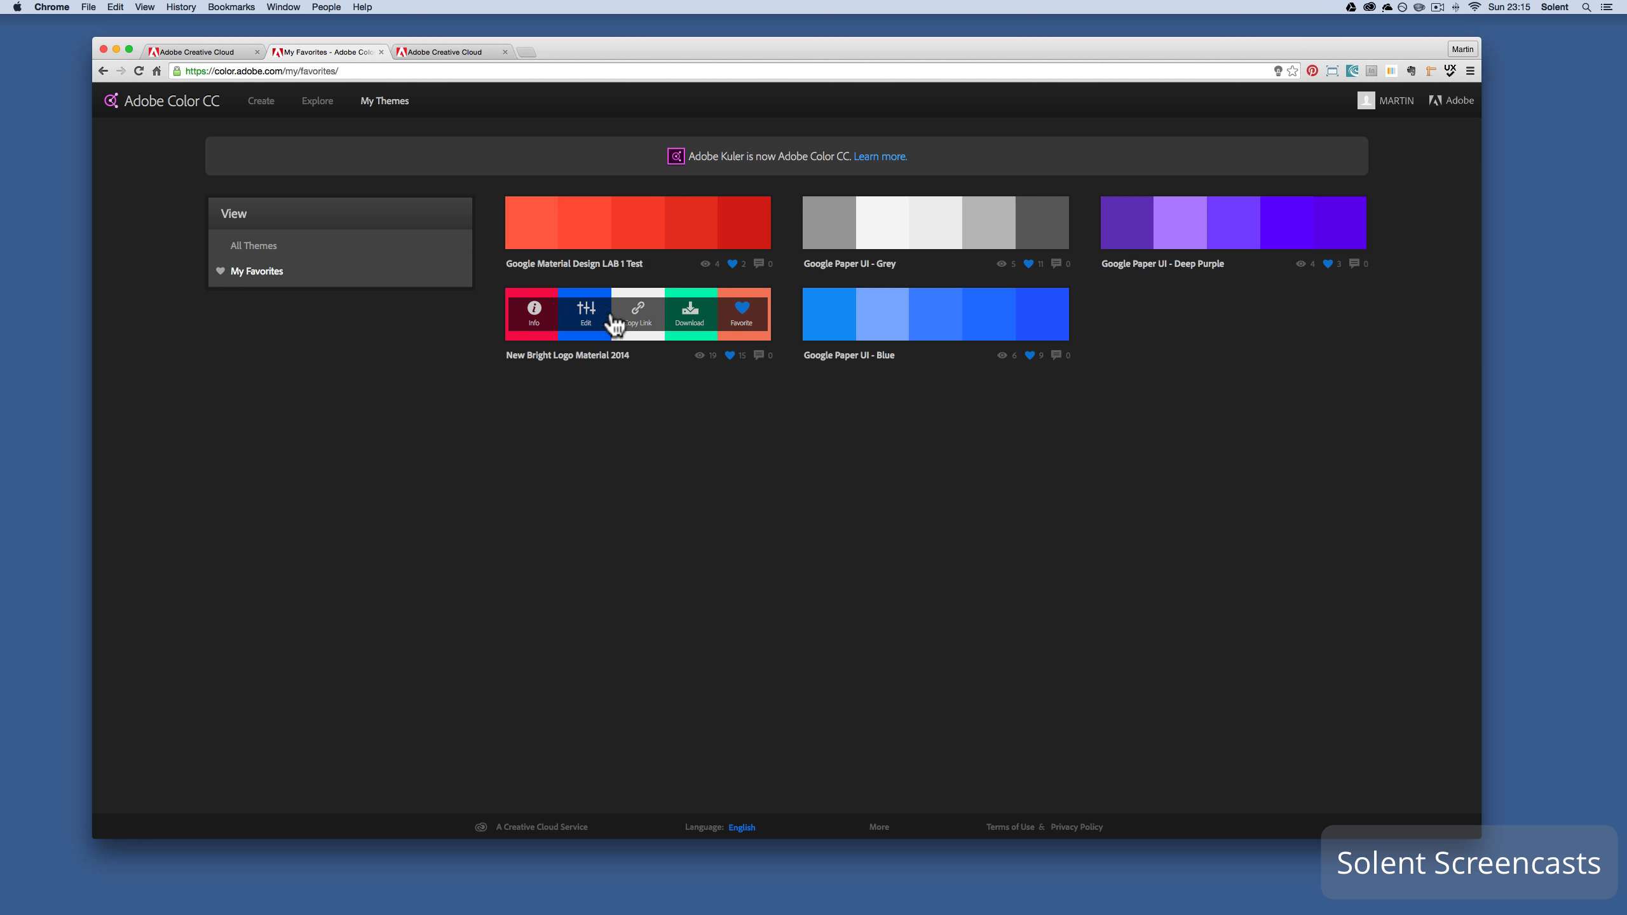
- View the colors of the New Bright Logo Material 2014 theme enlarged from its info page, and download the theme
left_click(536, 312)
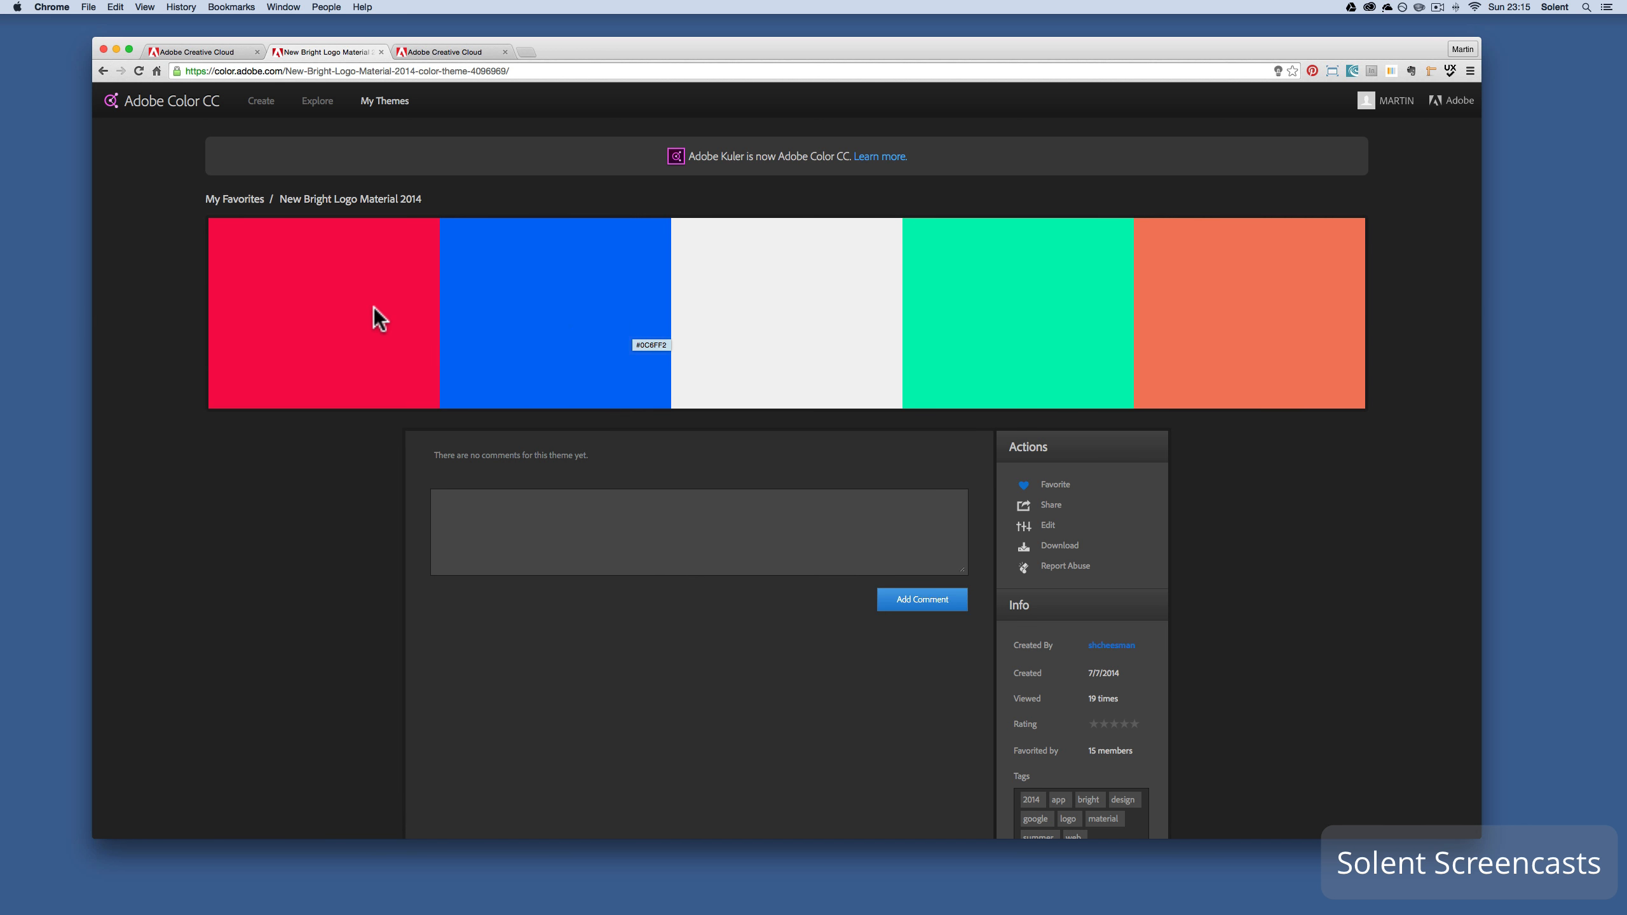
left_click(490, 307)
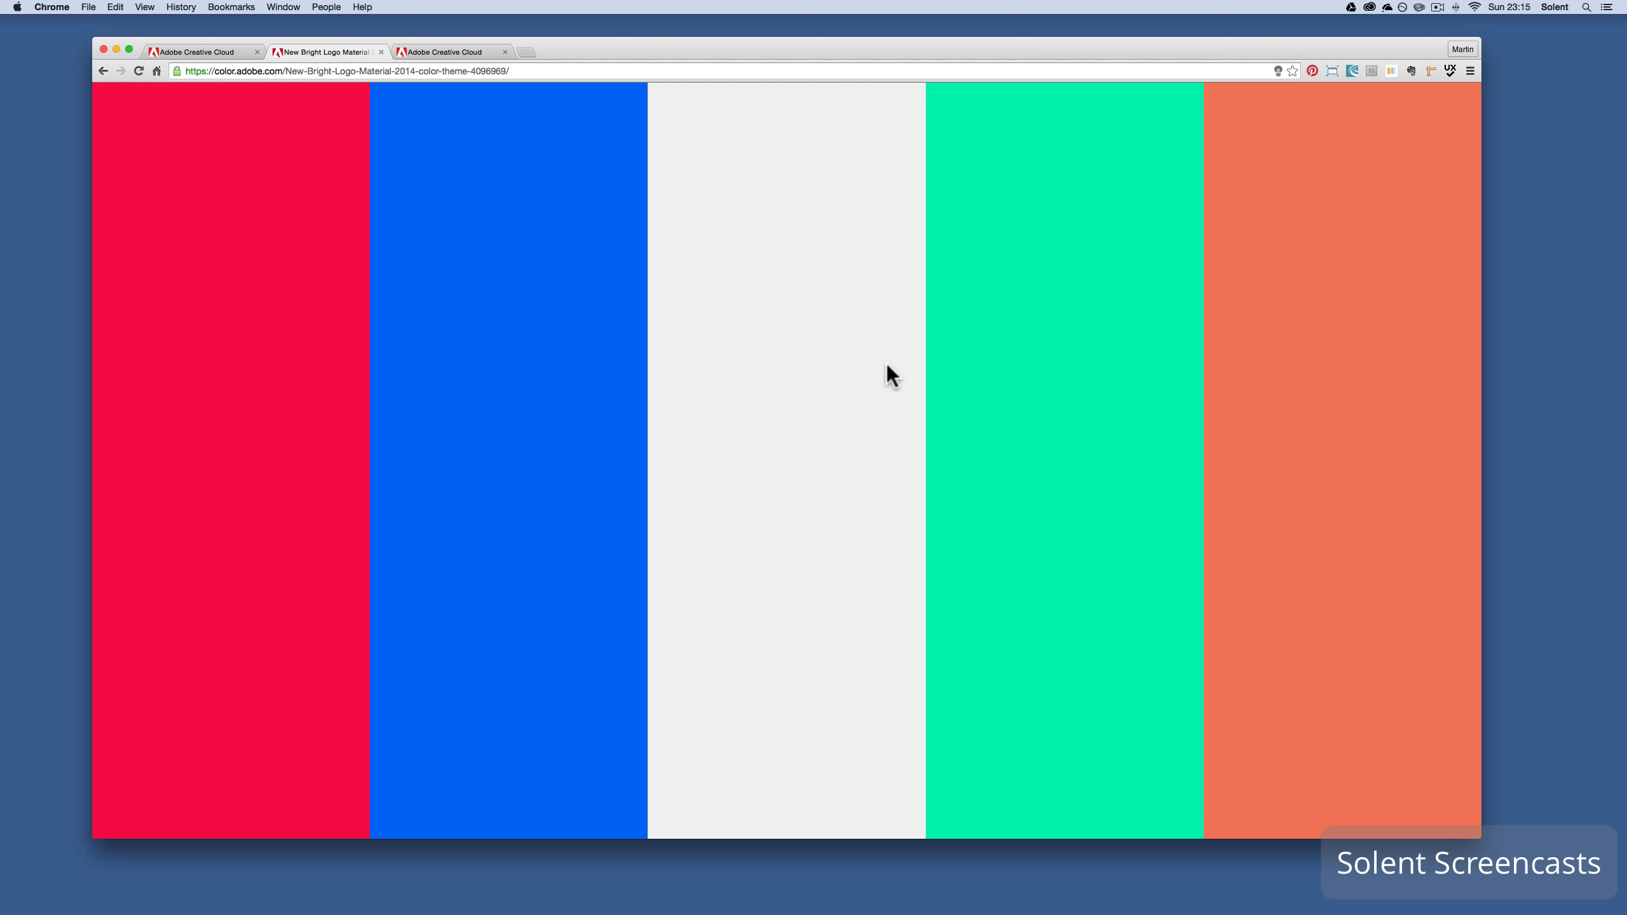
left_click(530, 220)
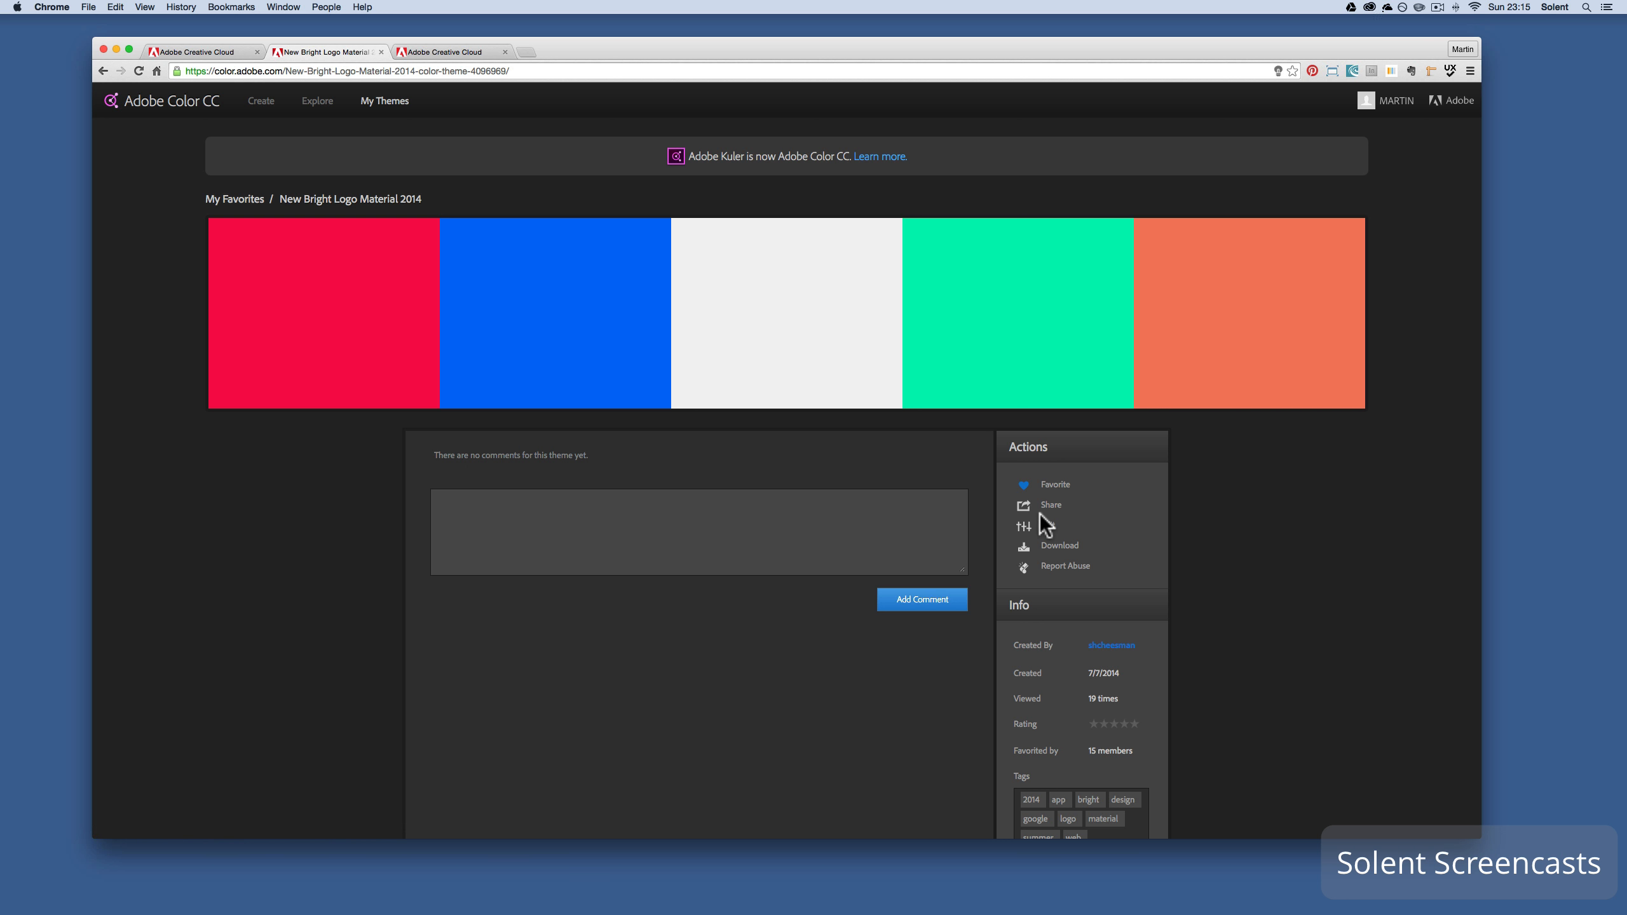
left_click(1054, 550)
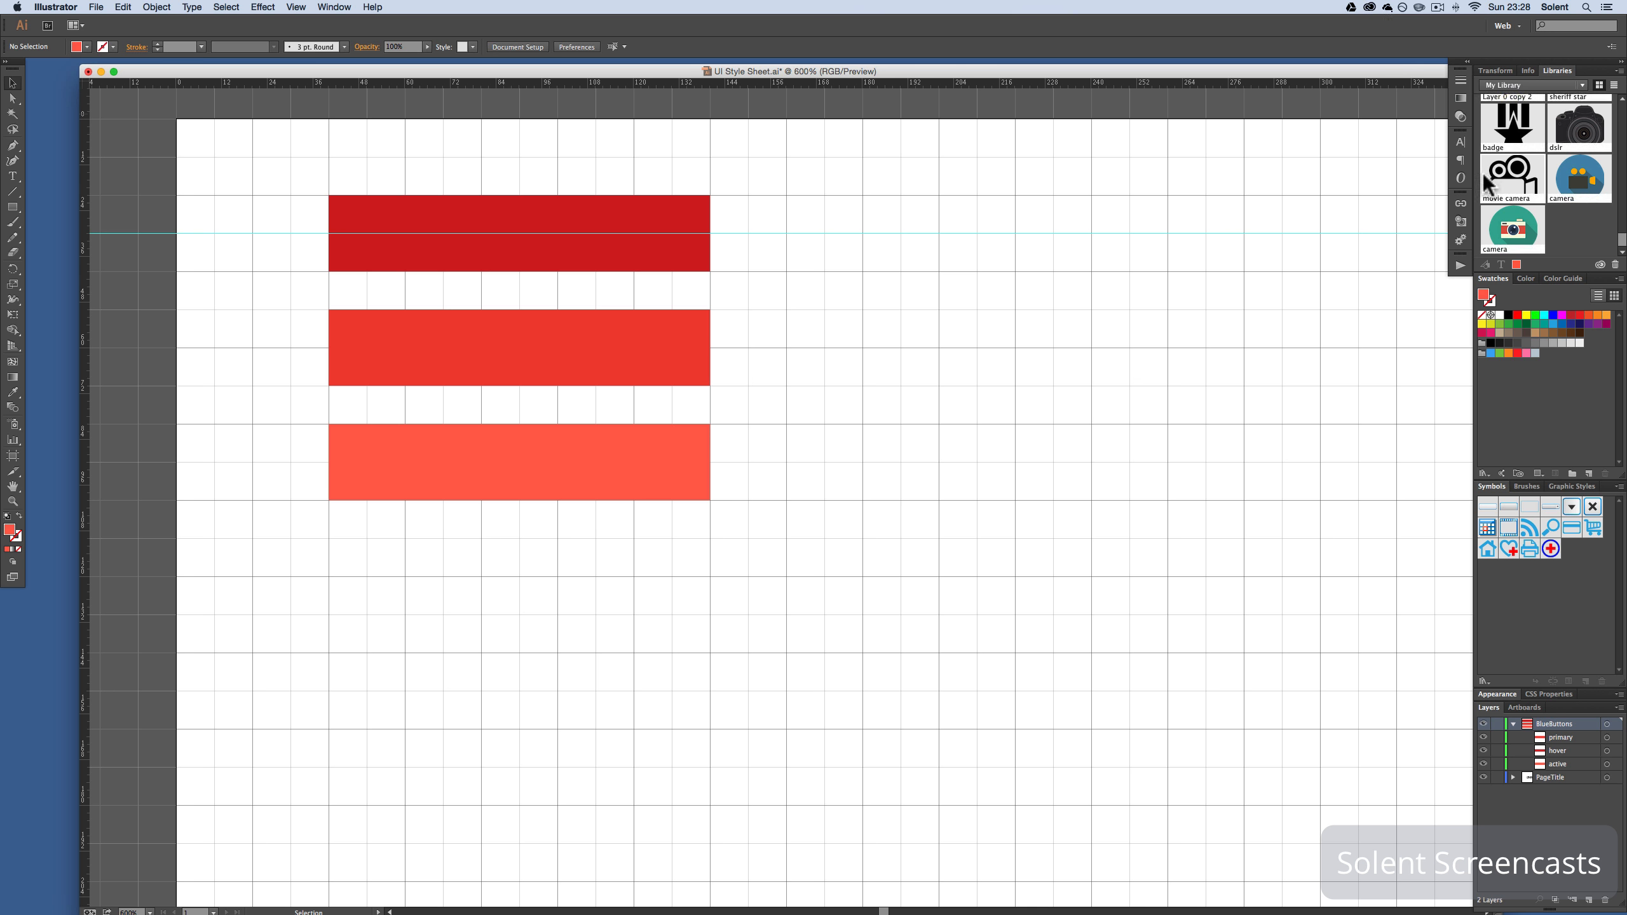
- Switch to Illustrator, display the Color Themes beside the three red rectangles and refresh the theme list
left_click_drag(1143, 72, 1093, 65)
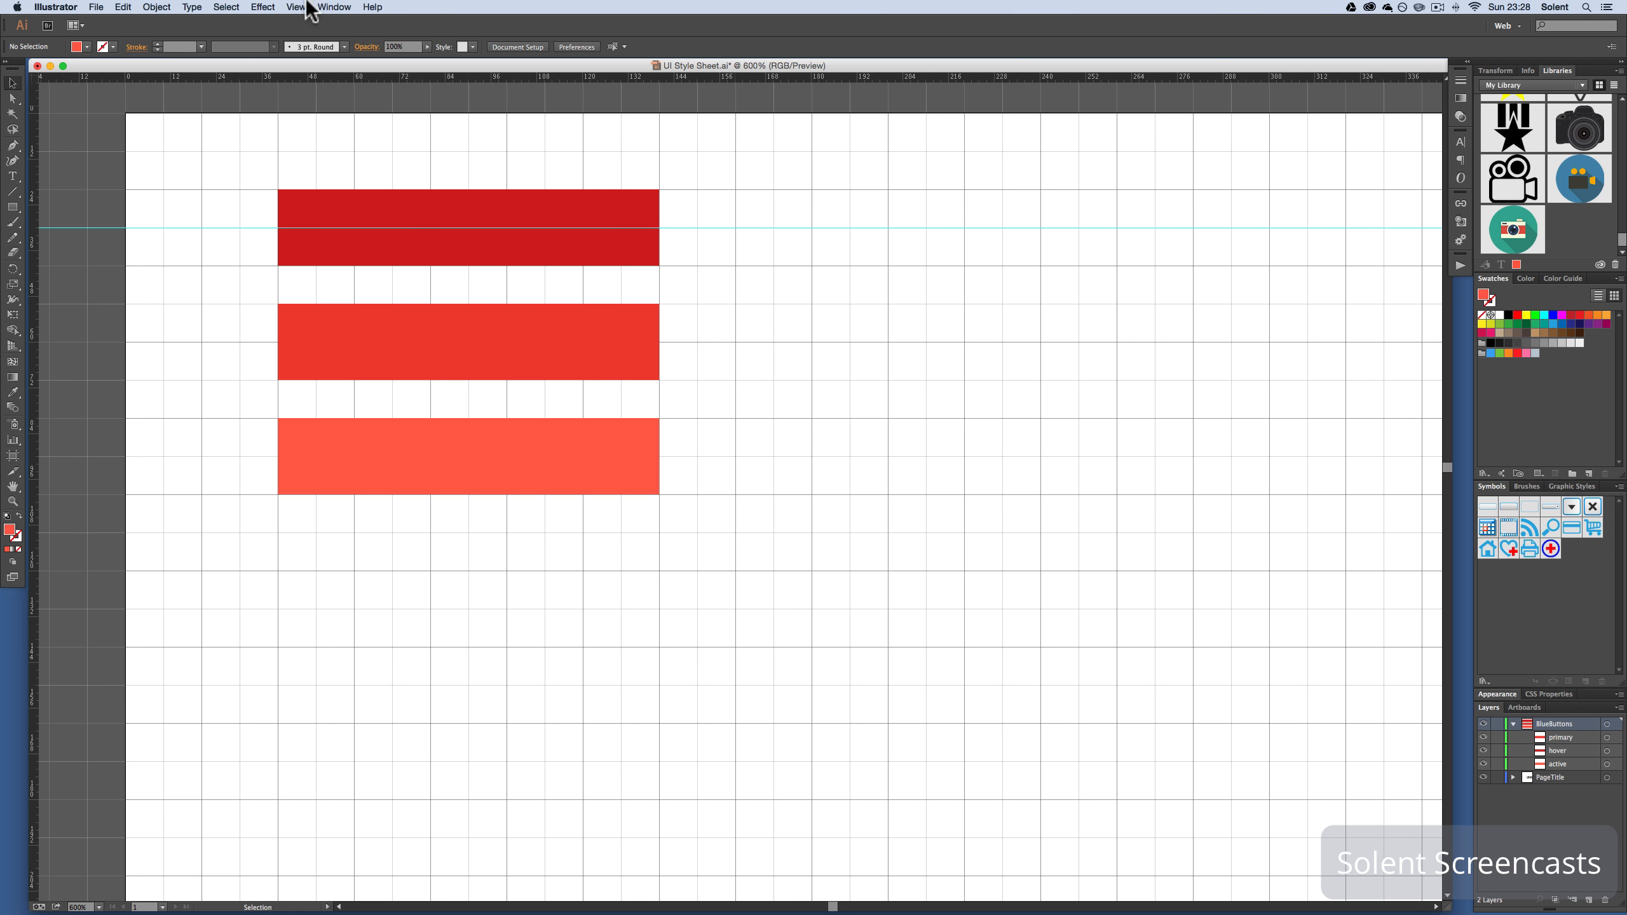
left_click(335, 8)
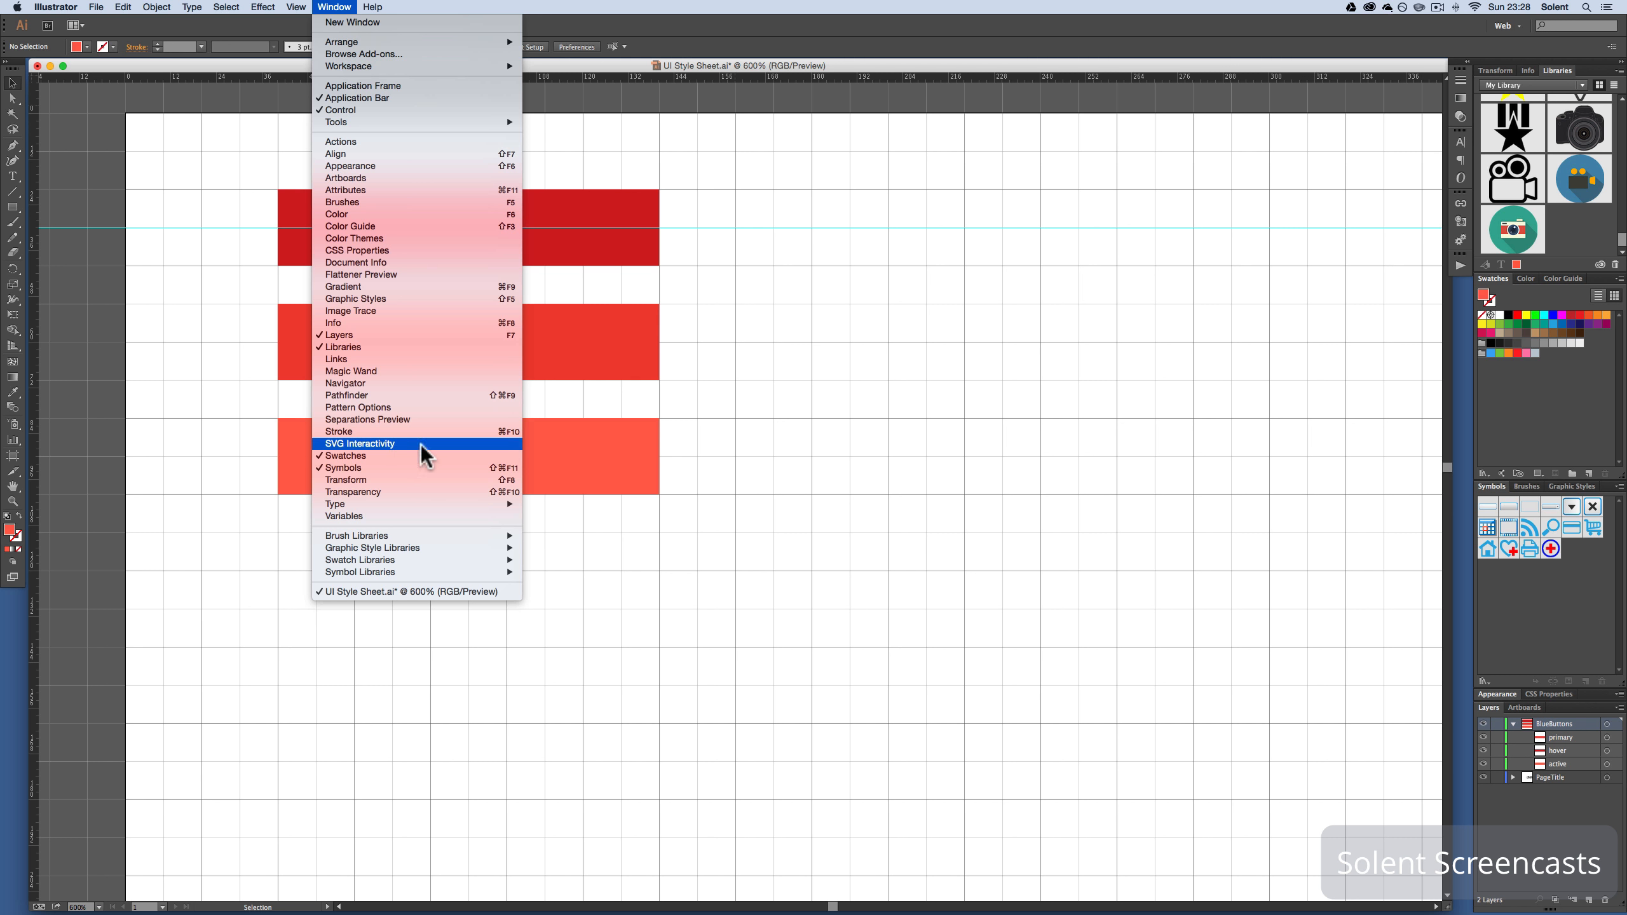
left_click(1291, 345)
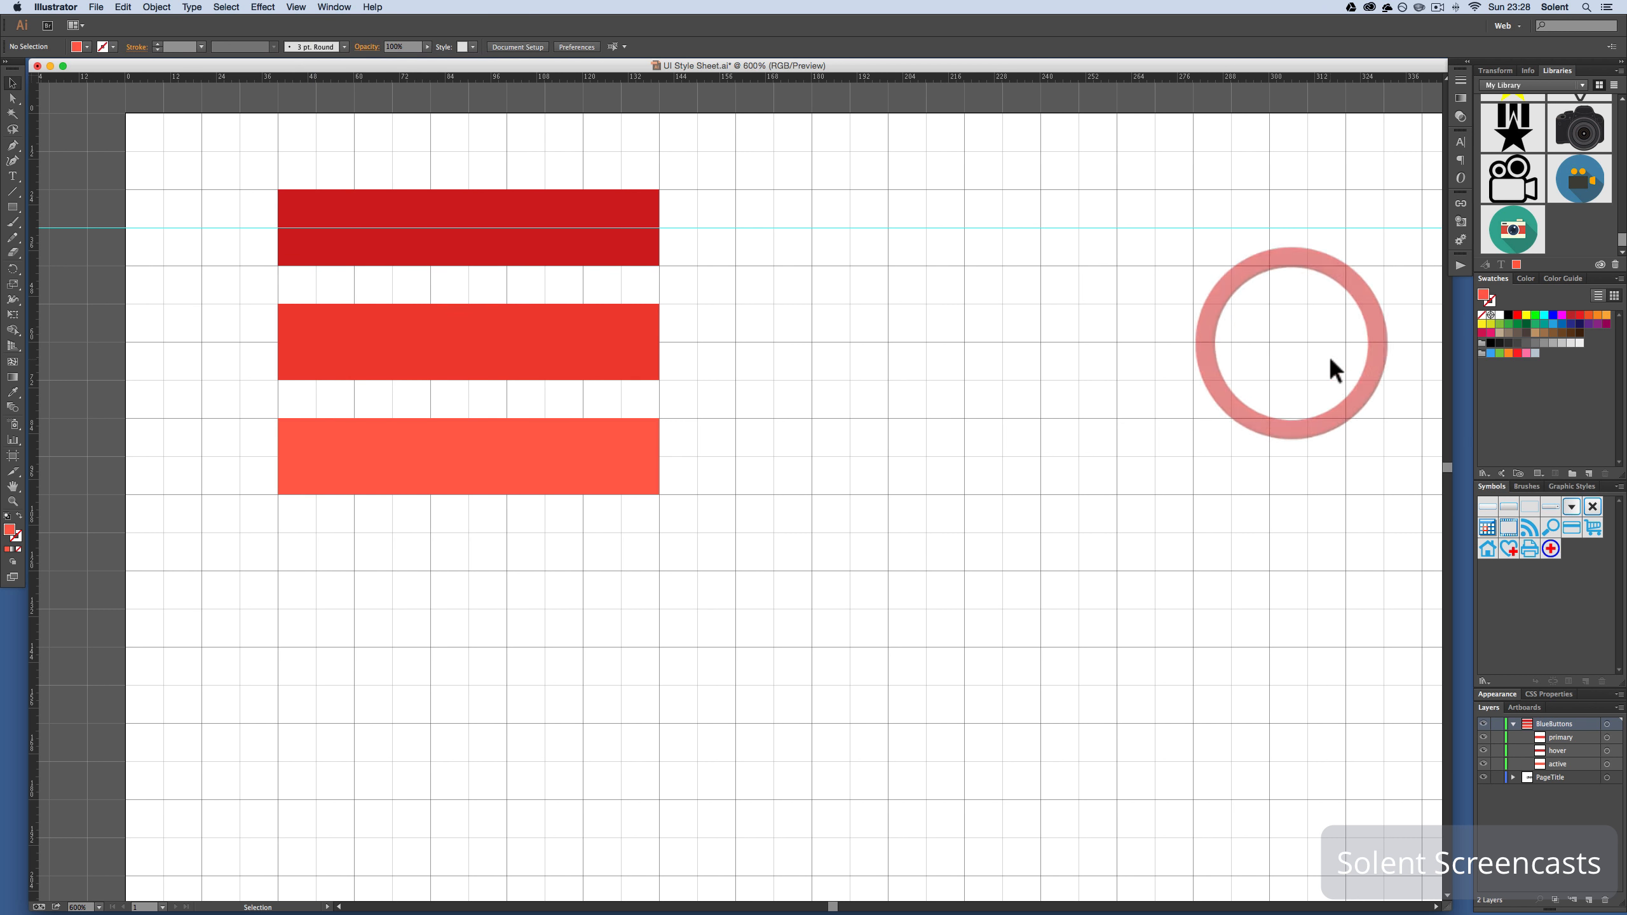
left_click(1500, 474)
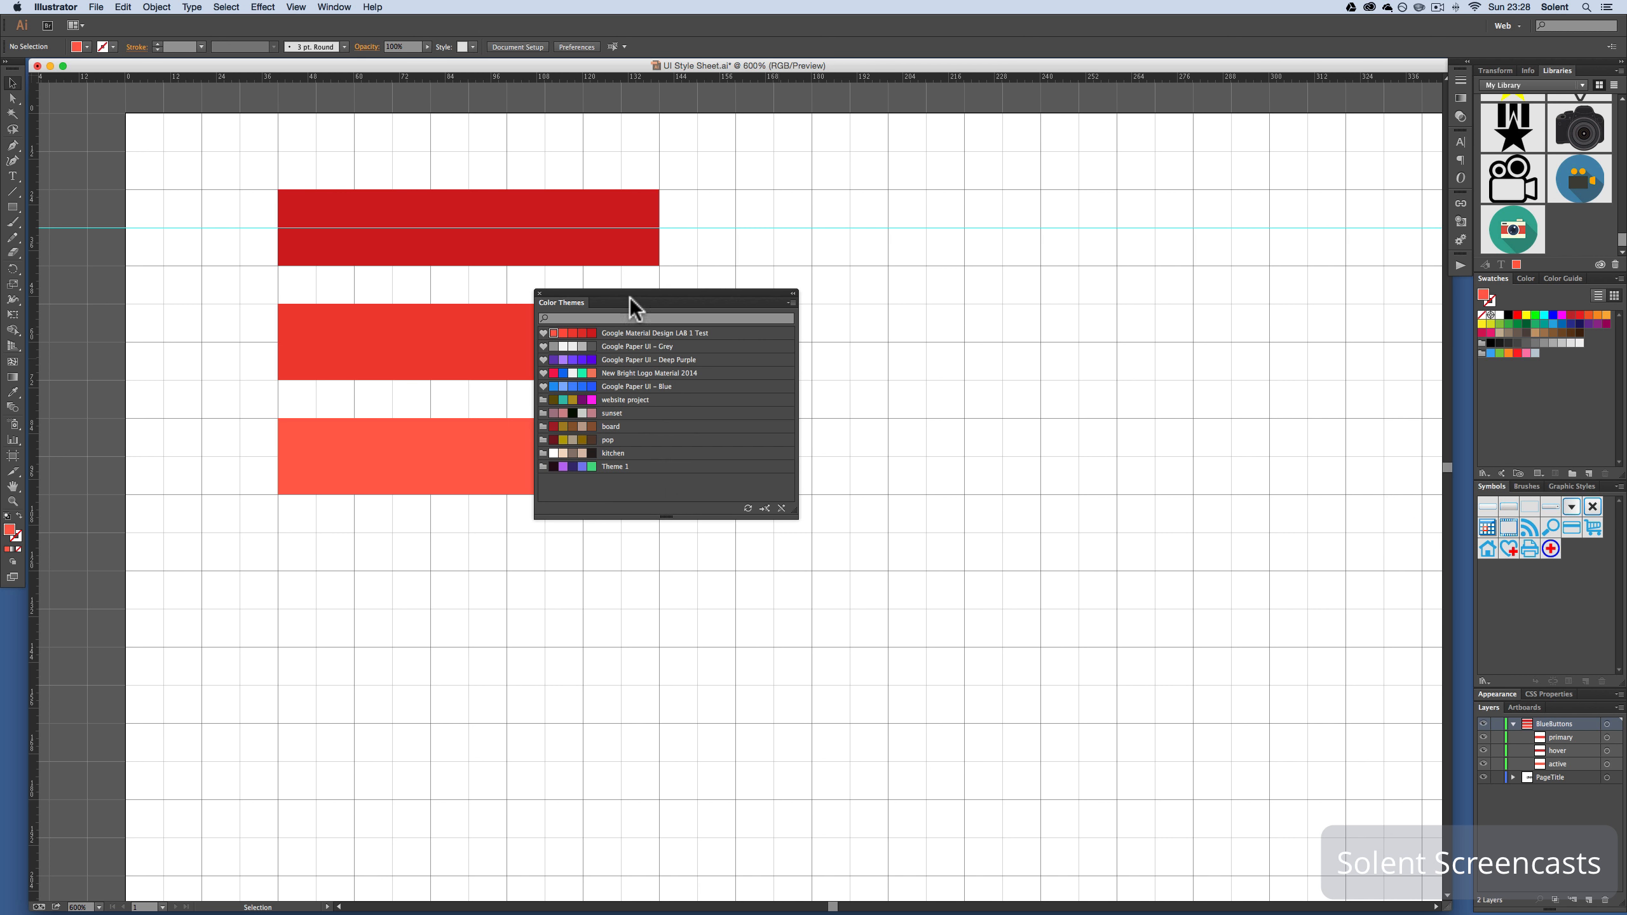
left_click_drag(629, 299, 885, 234)
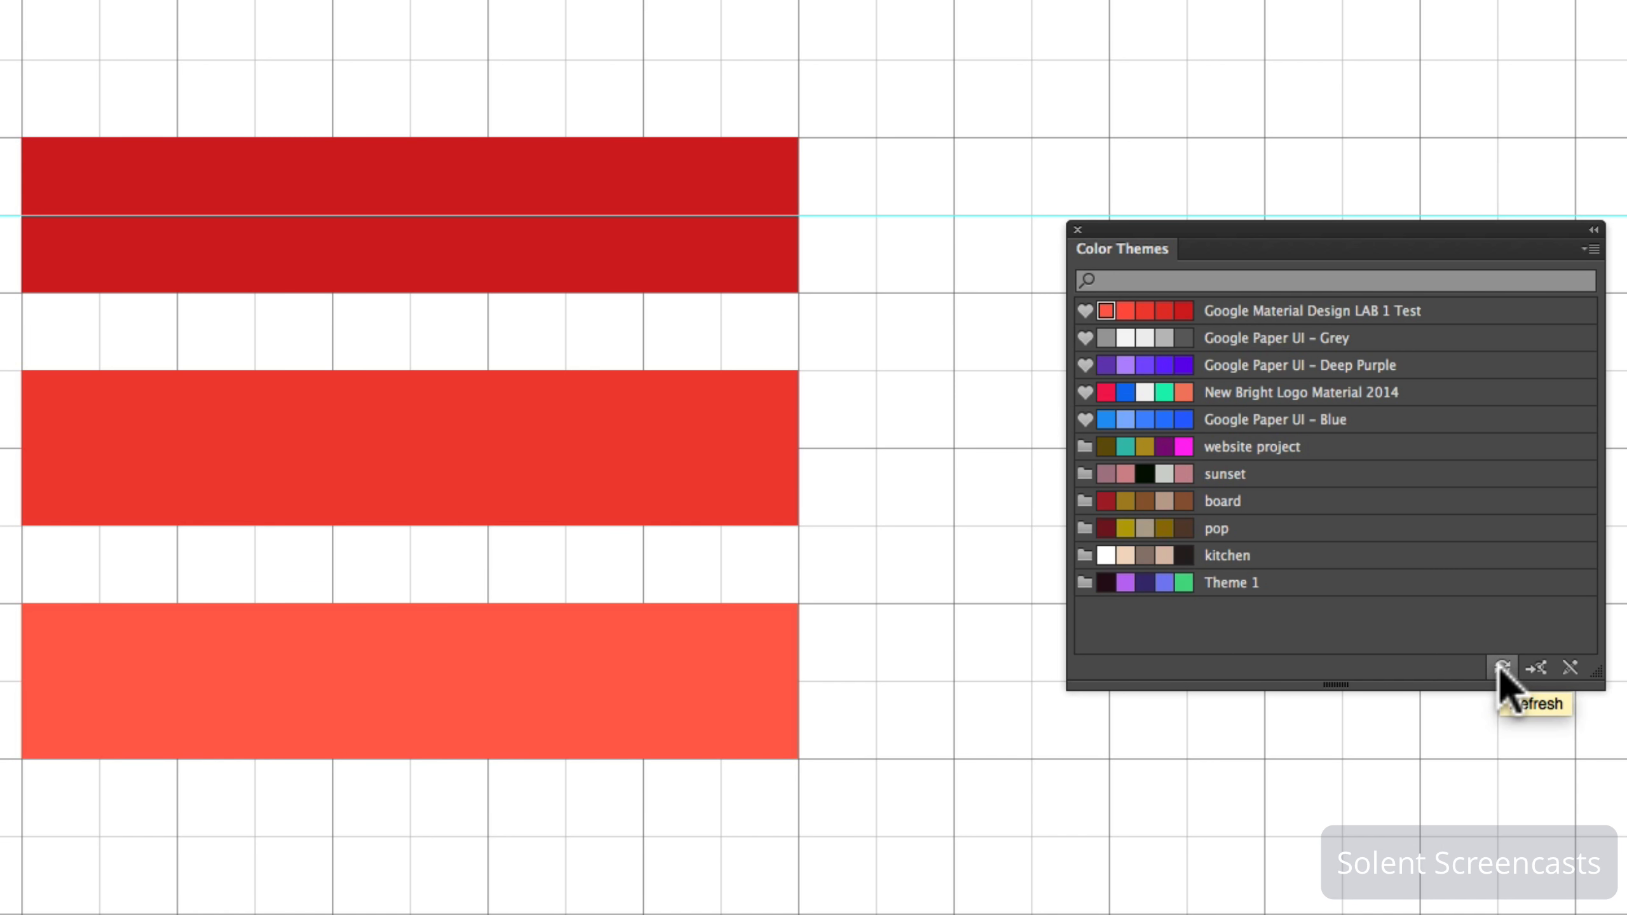
left_click(1500, 669)
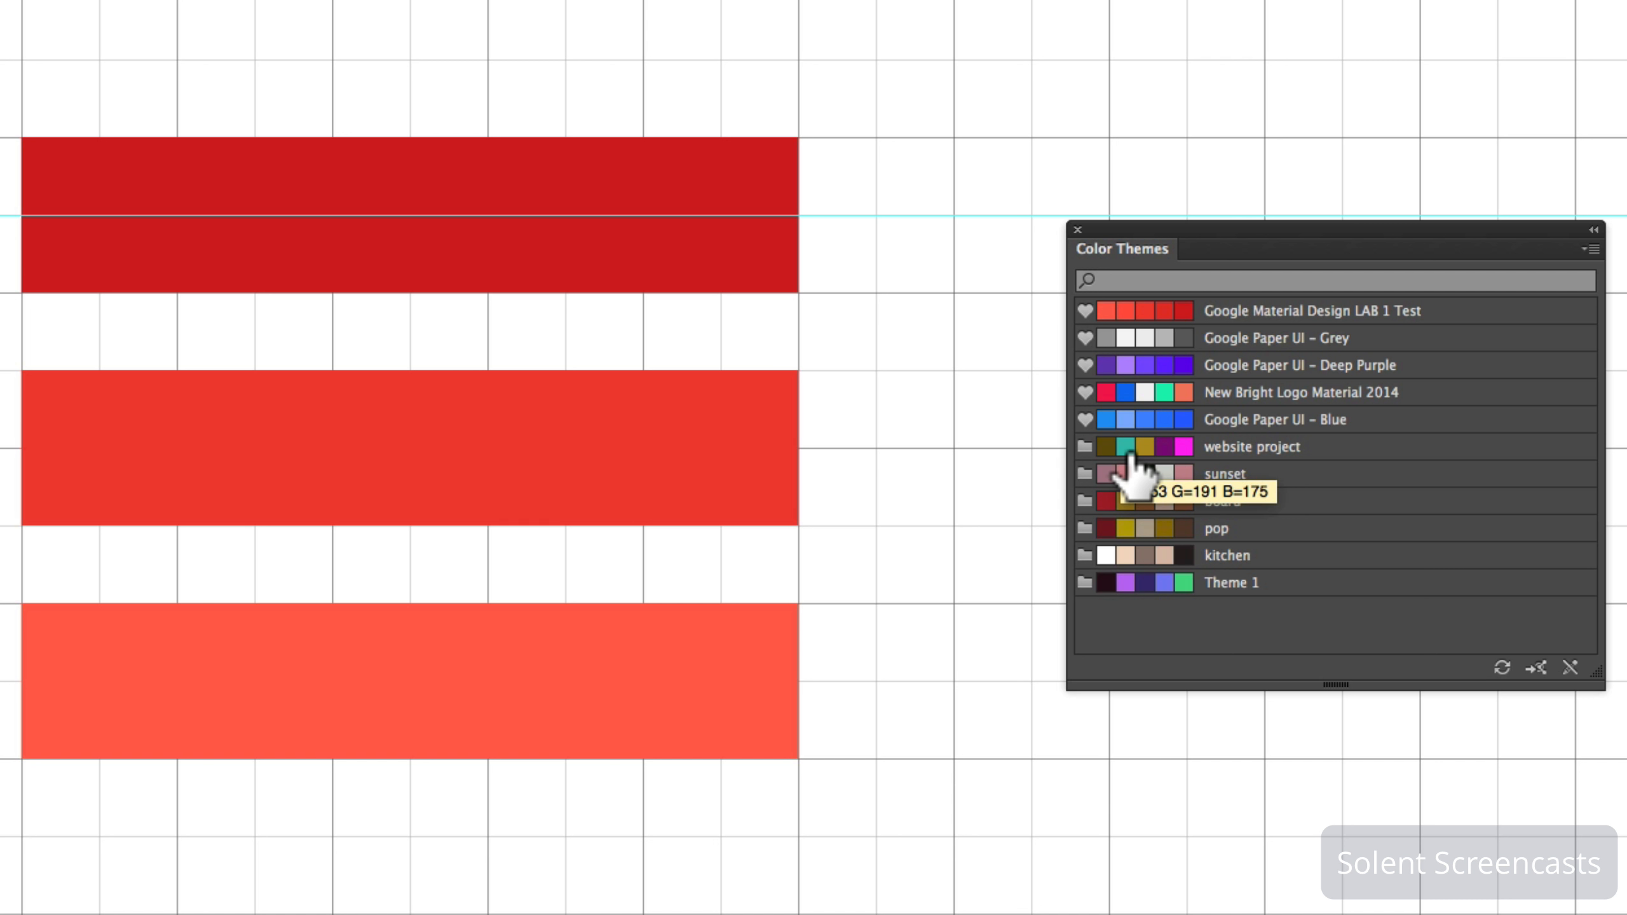
- Recolor the three red rectangles with Google Paper UI – Grey colors: dark grey on the first, mid grey on the second, off-white on the third
left_click_drag(1166, 224, 1038, 152)
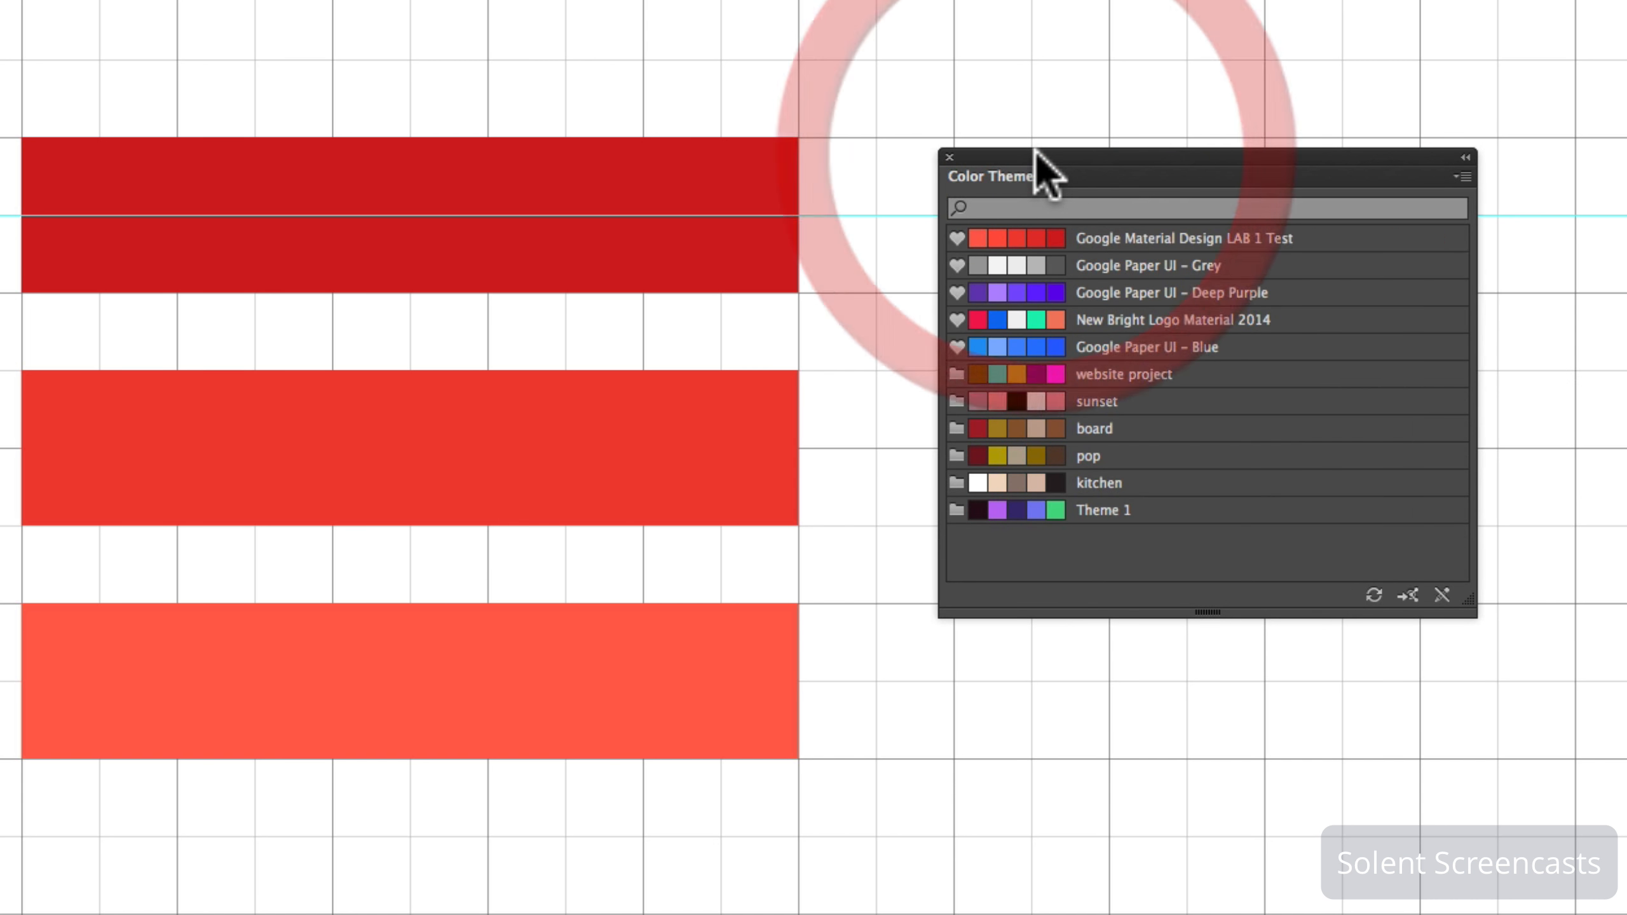
scroll(796, 182, "left", 1)
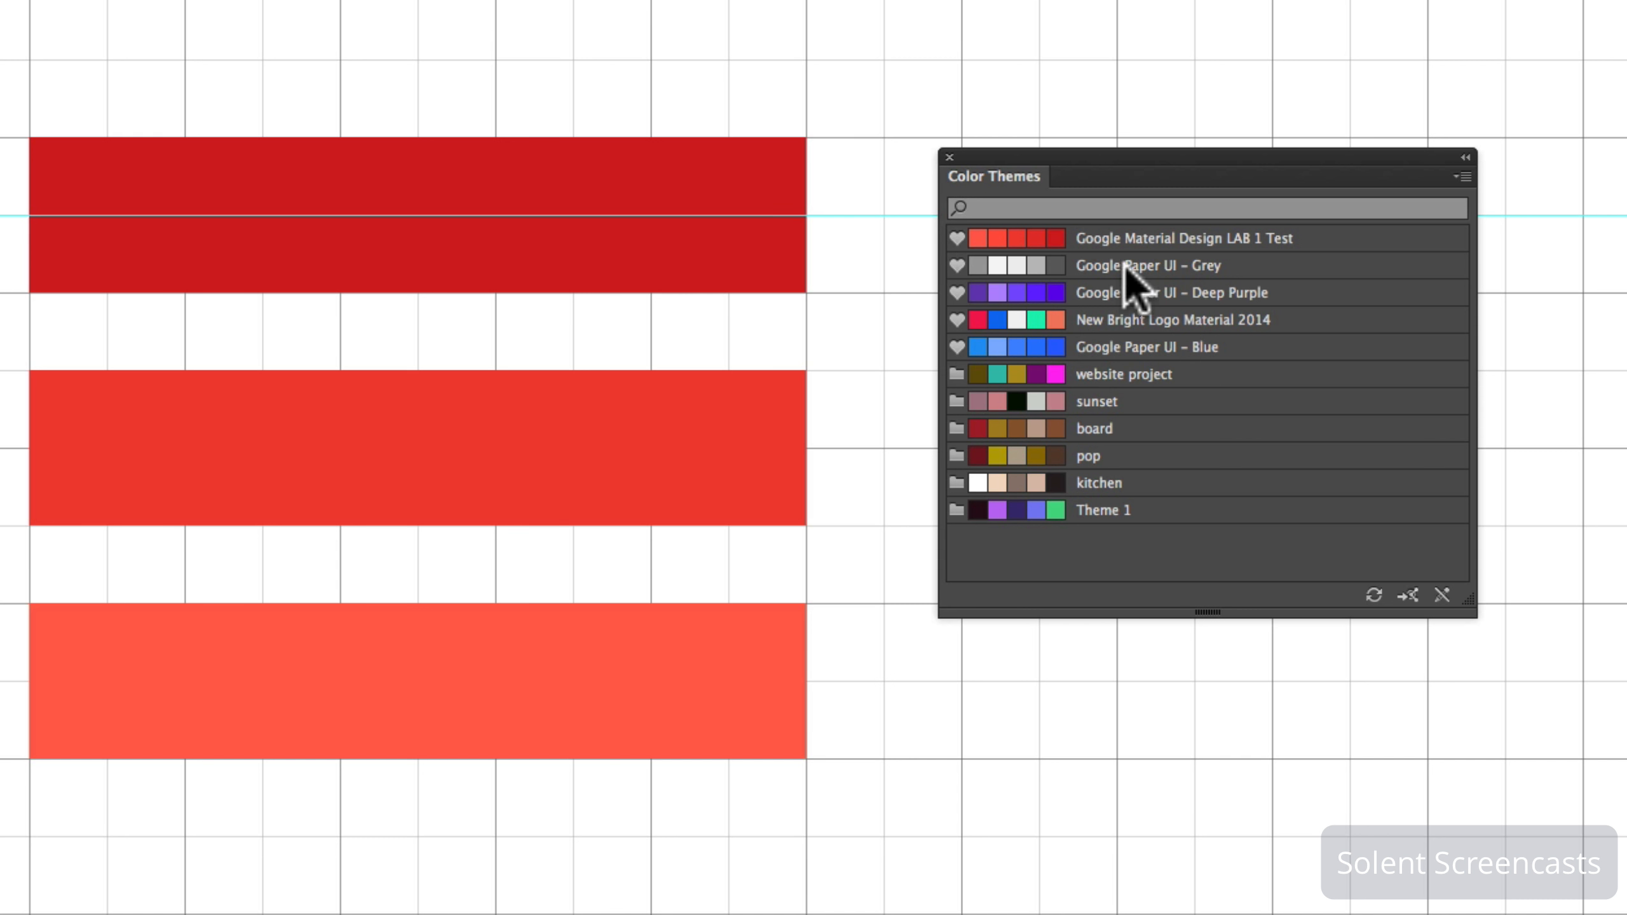
left_click(776, 240)
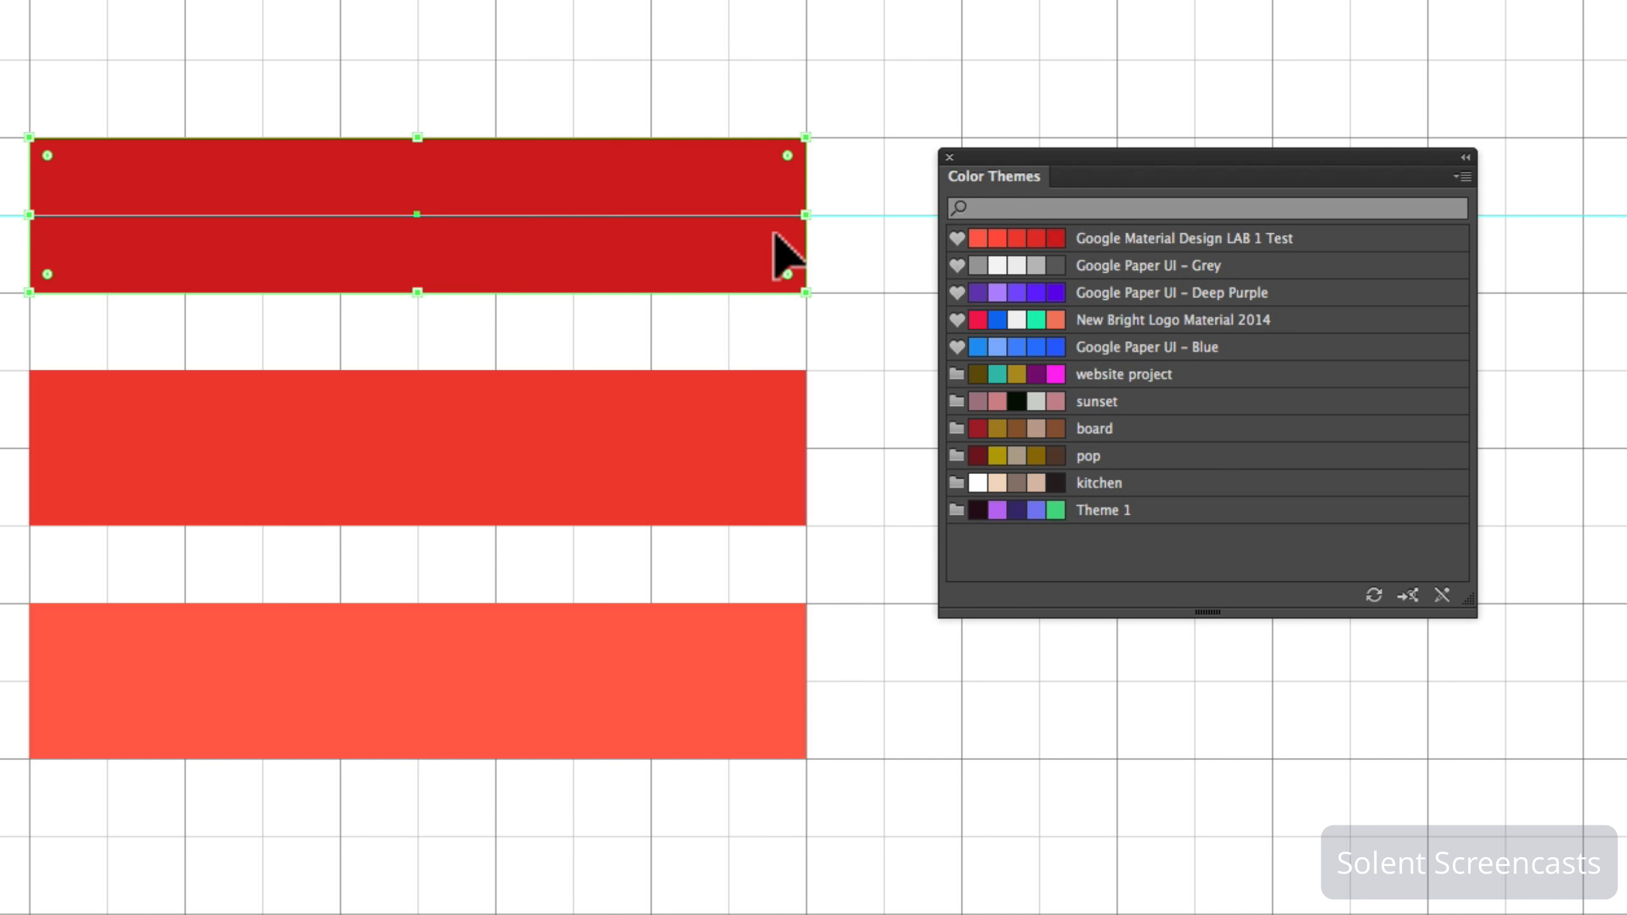
left_click(1054, 265)
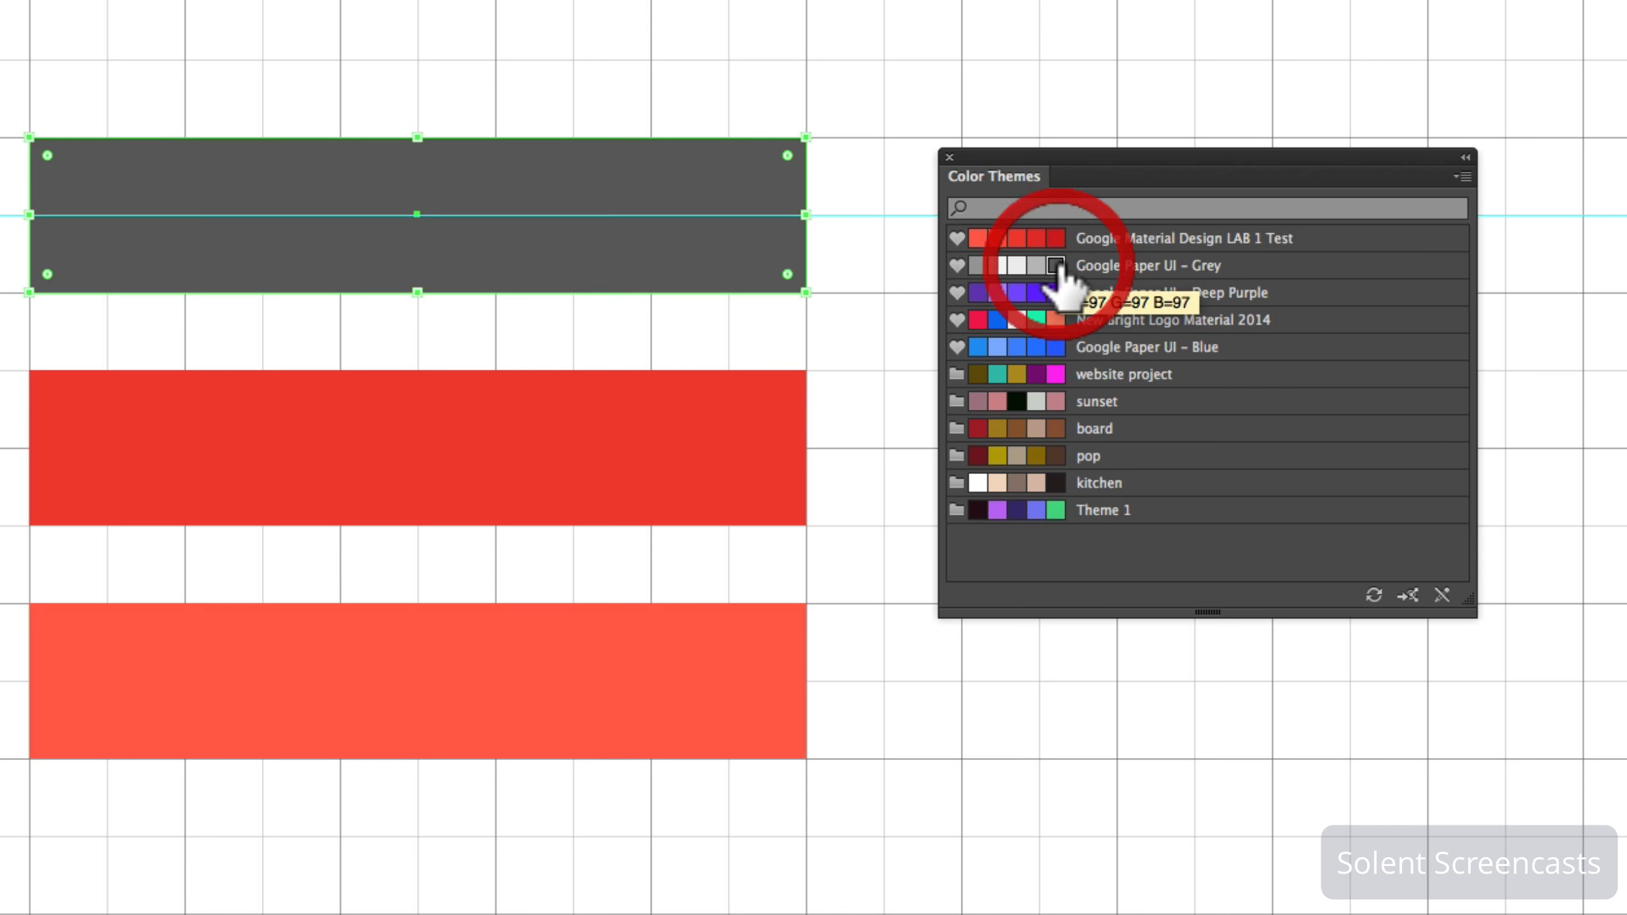
left_click(717, 435)
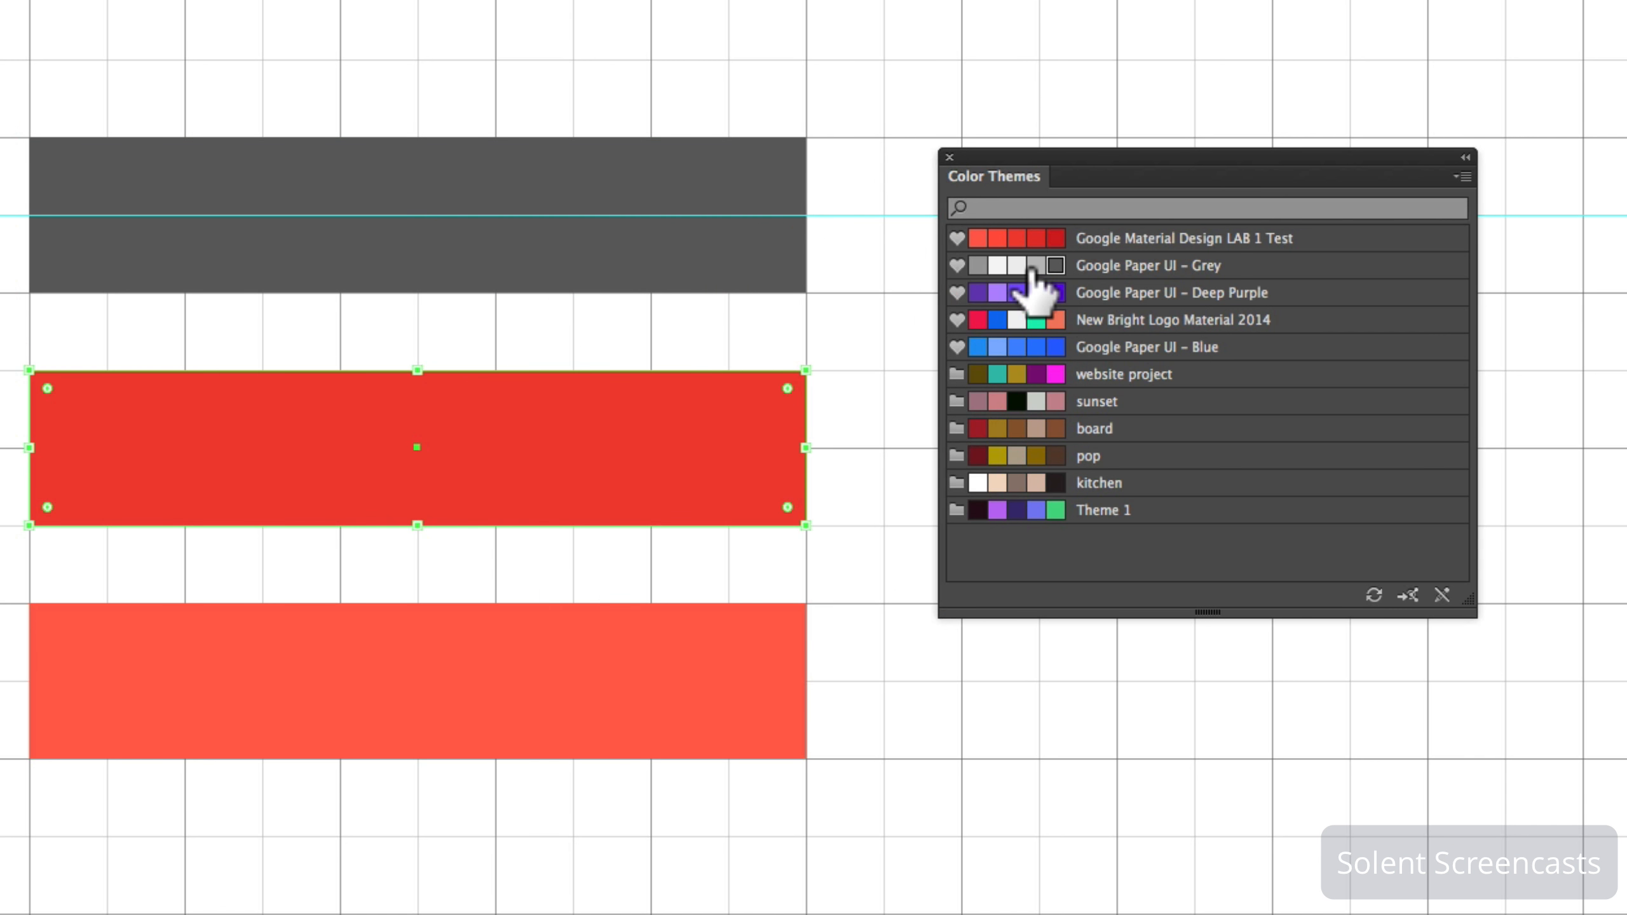
left_click(1036, 267)
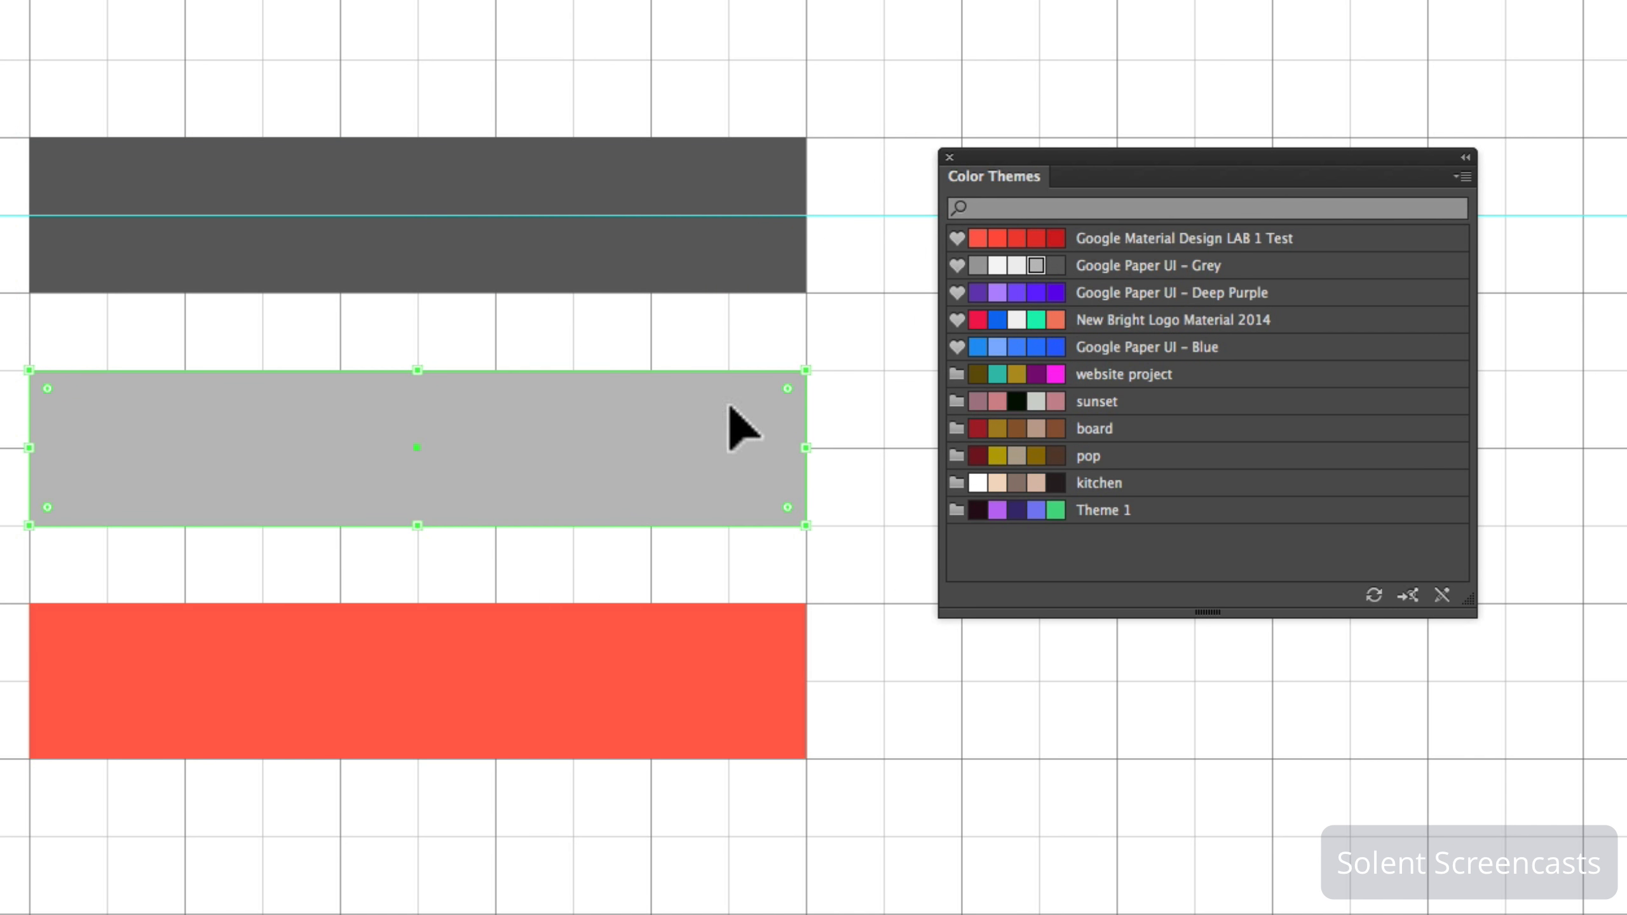
left_click(673, 693)
left_click(1016, 265)
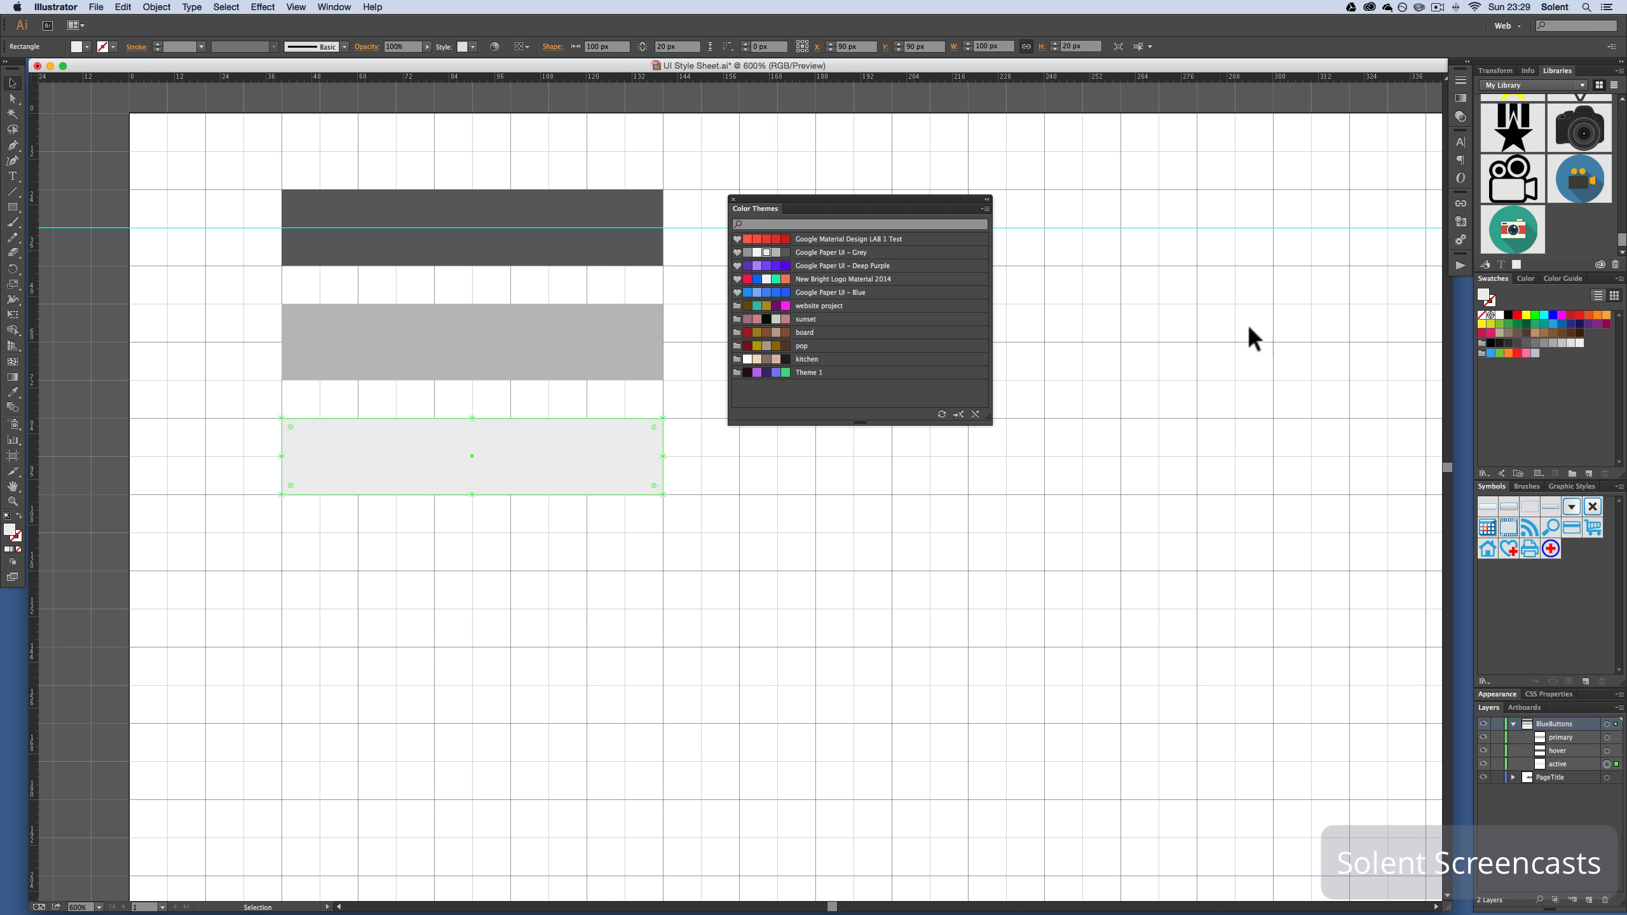
left_click(1619, 279)
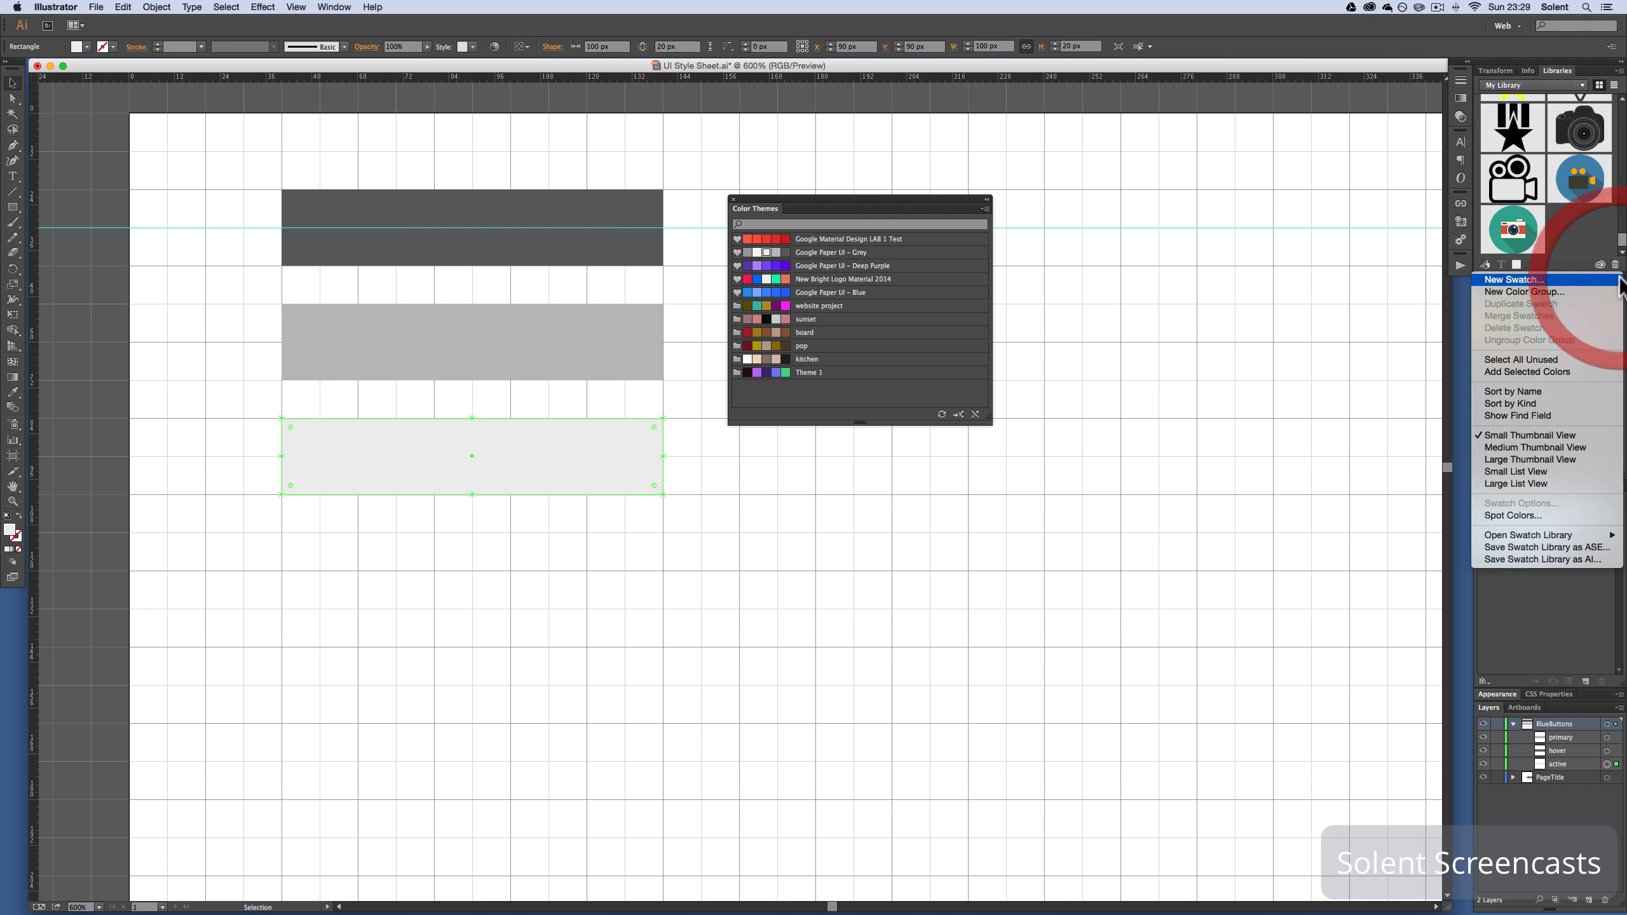
mouse_move(1561, 531)
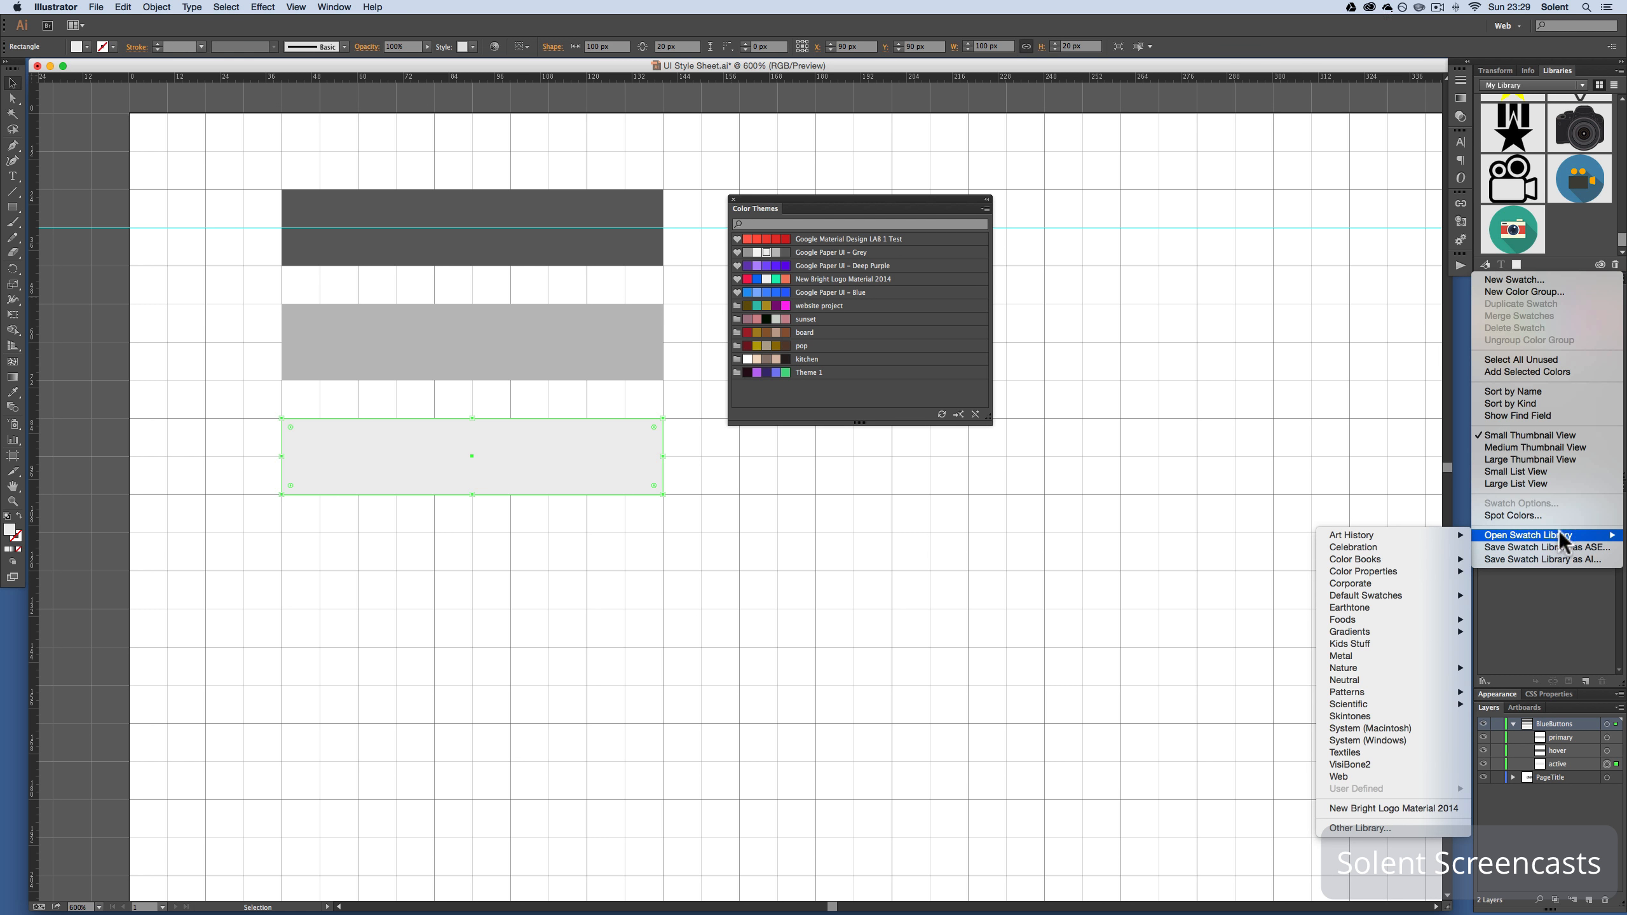
left_click(1383, 829)
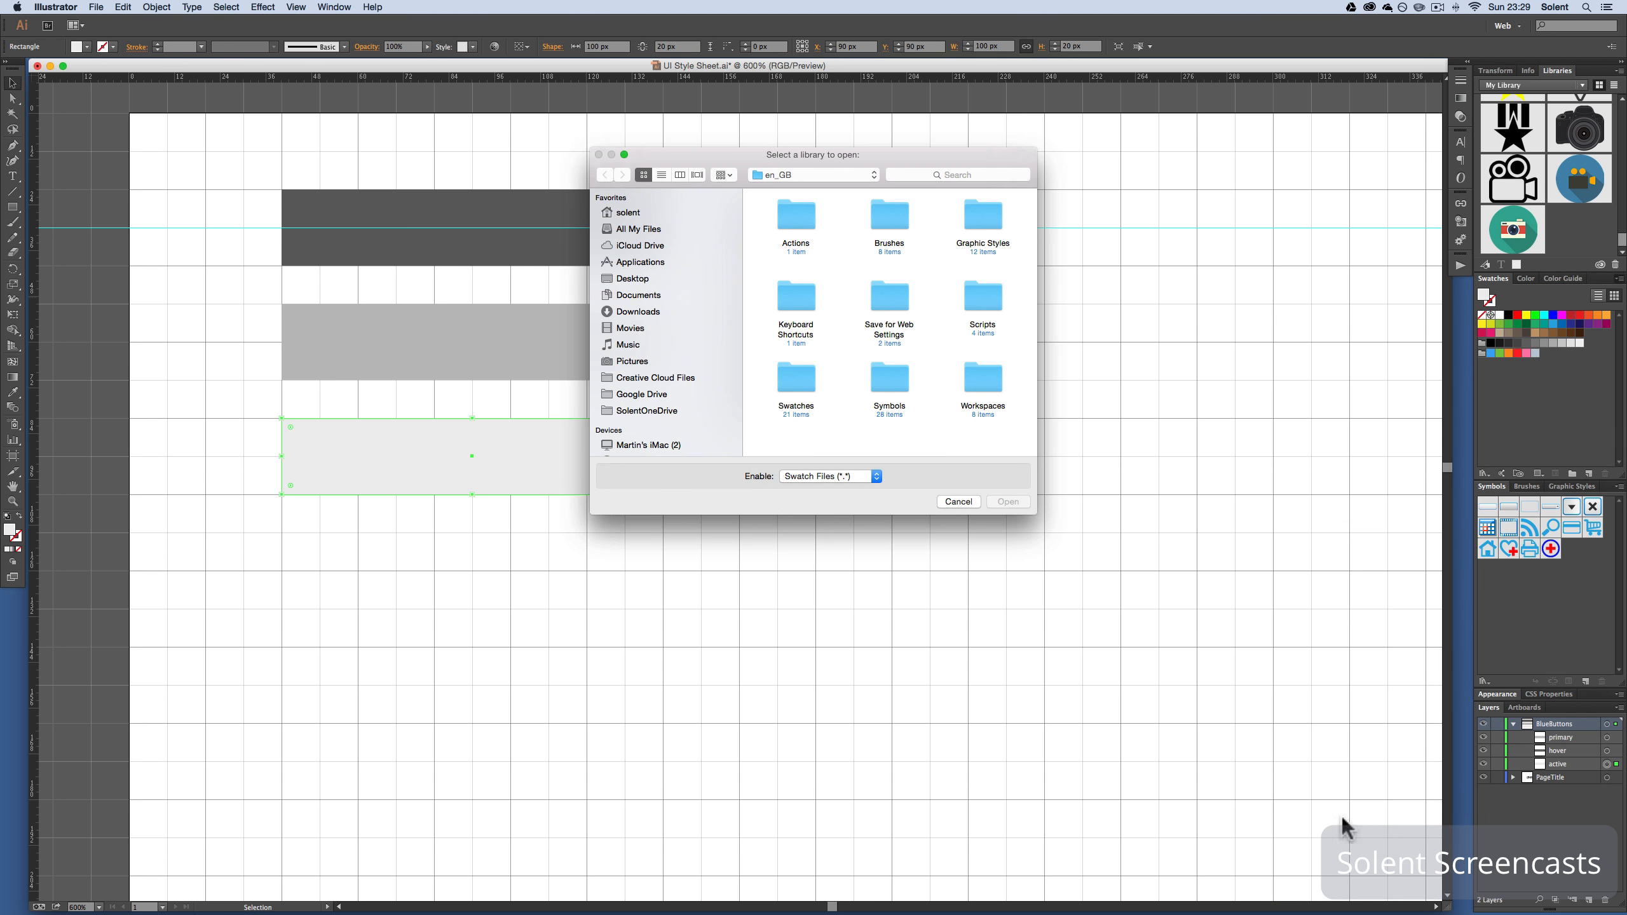
left_click(643, 277)
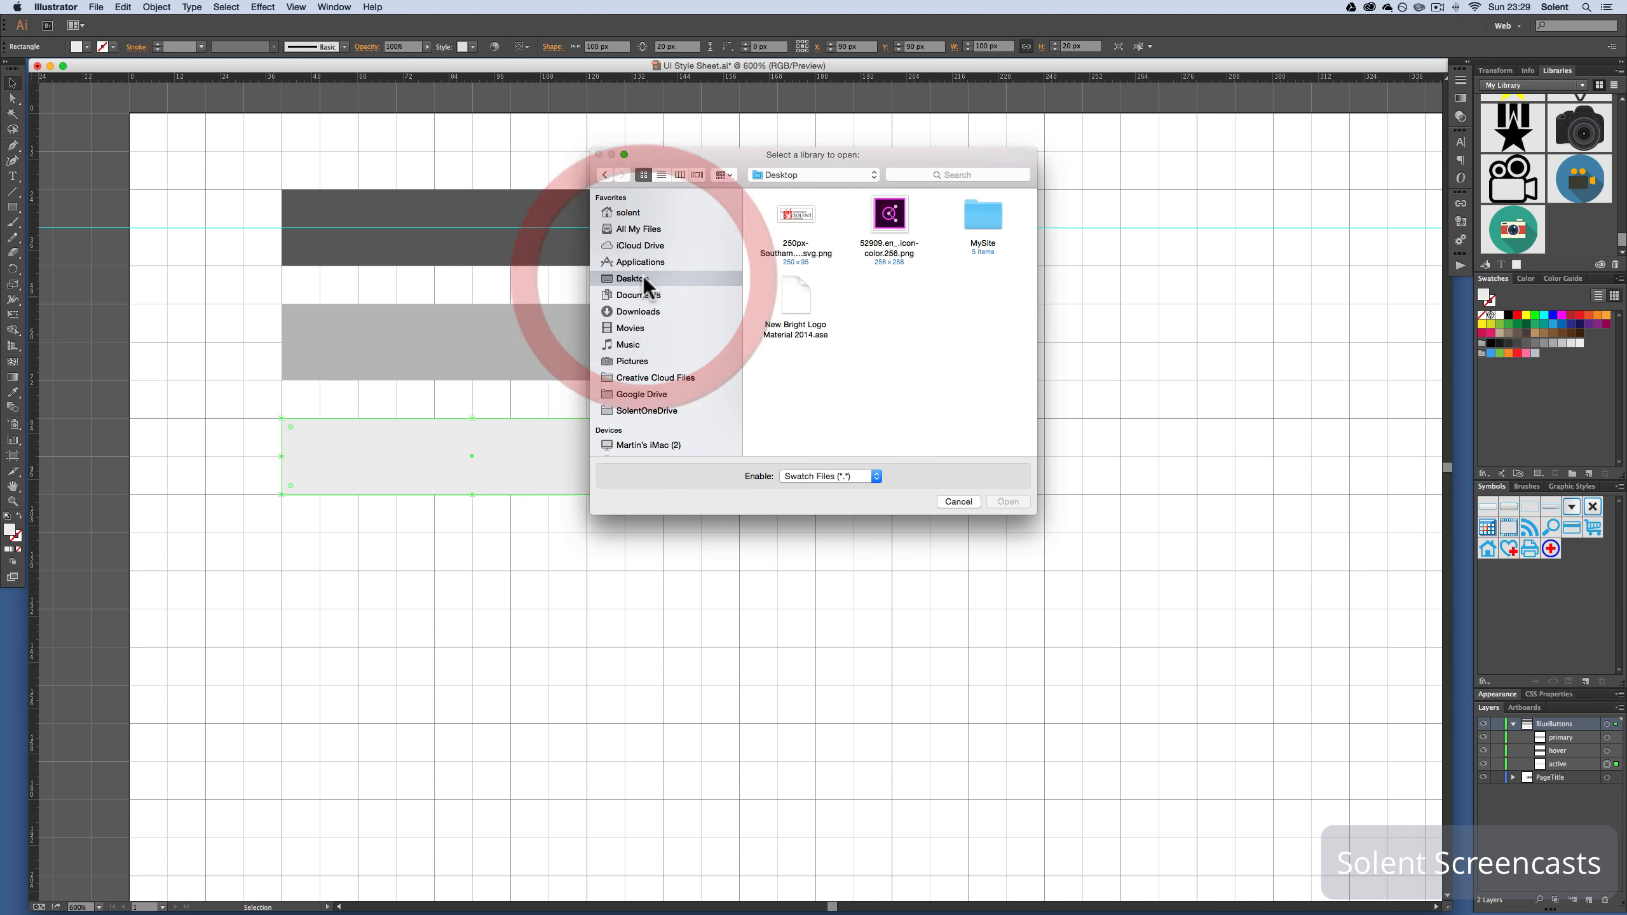
left_click(796, 296)
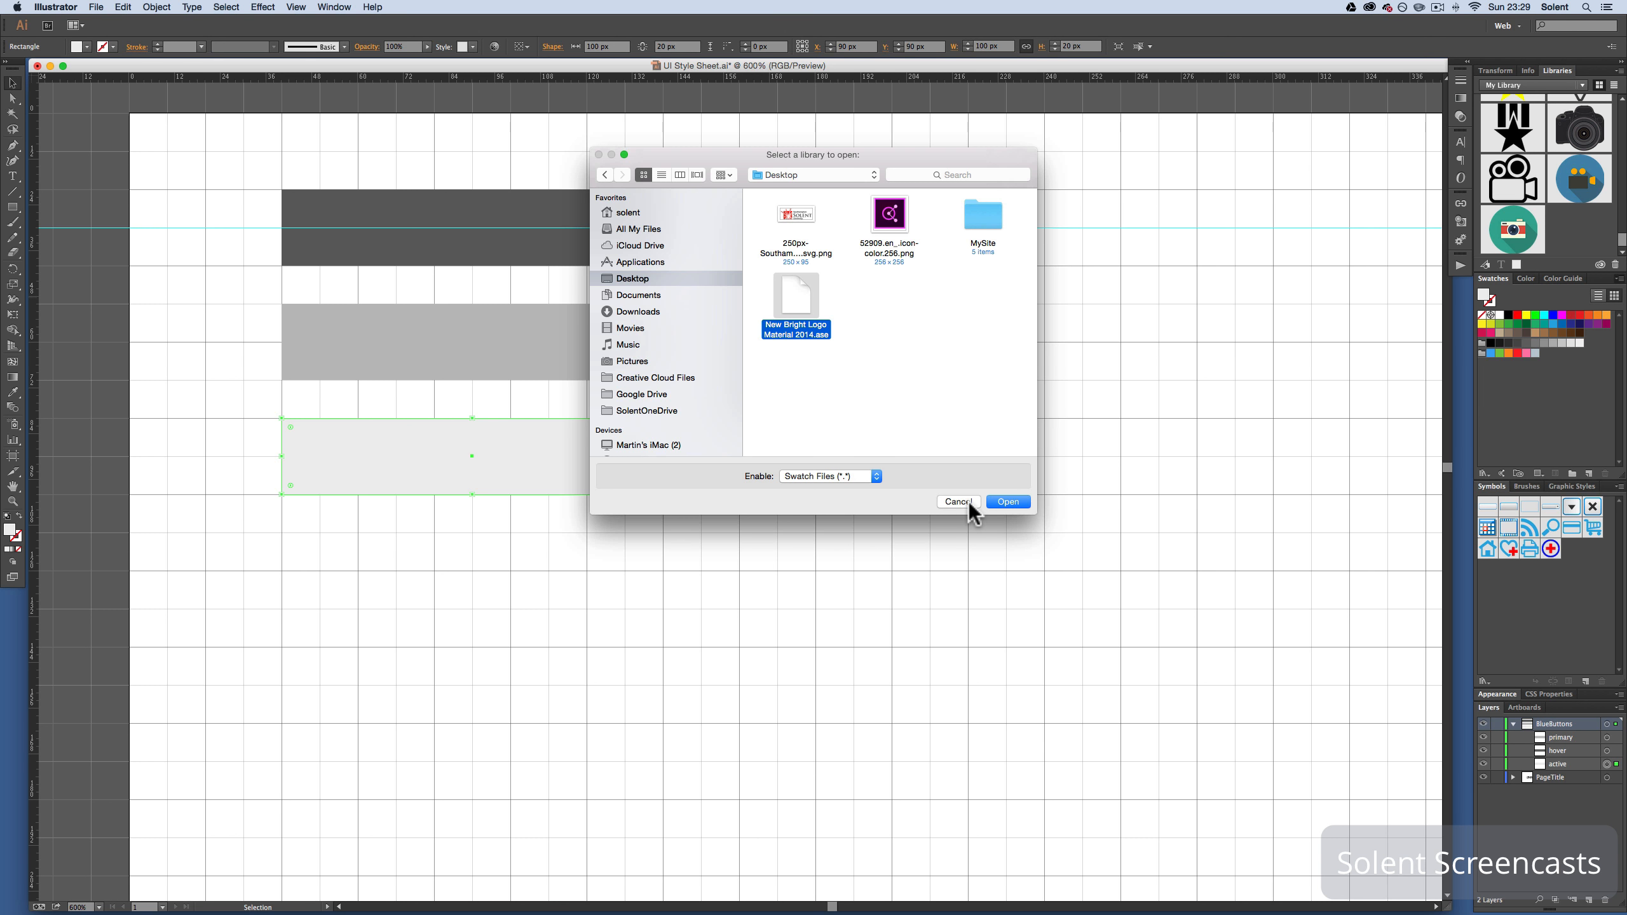
left_click(987, 501)
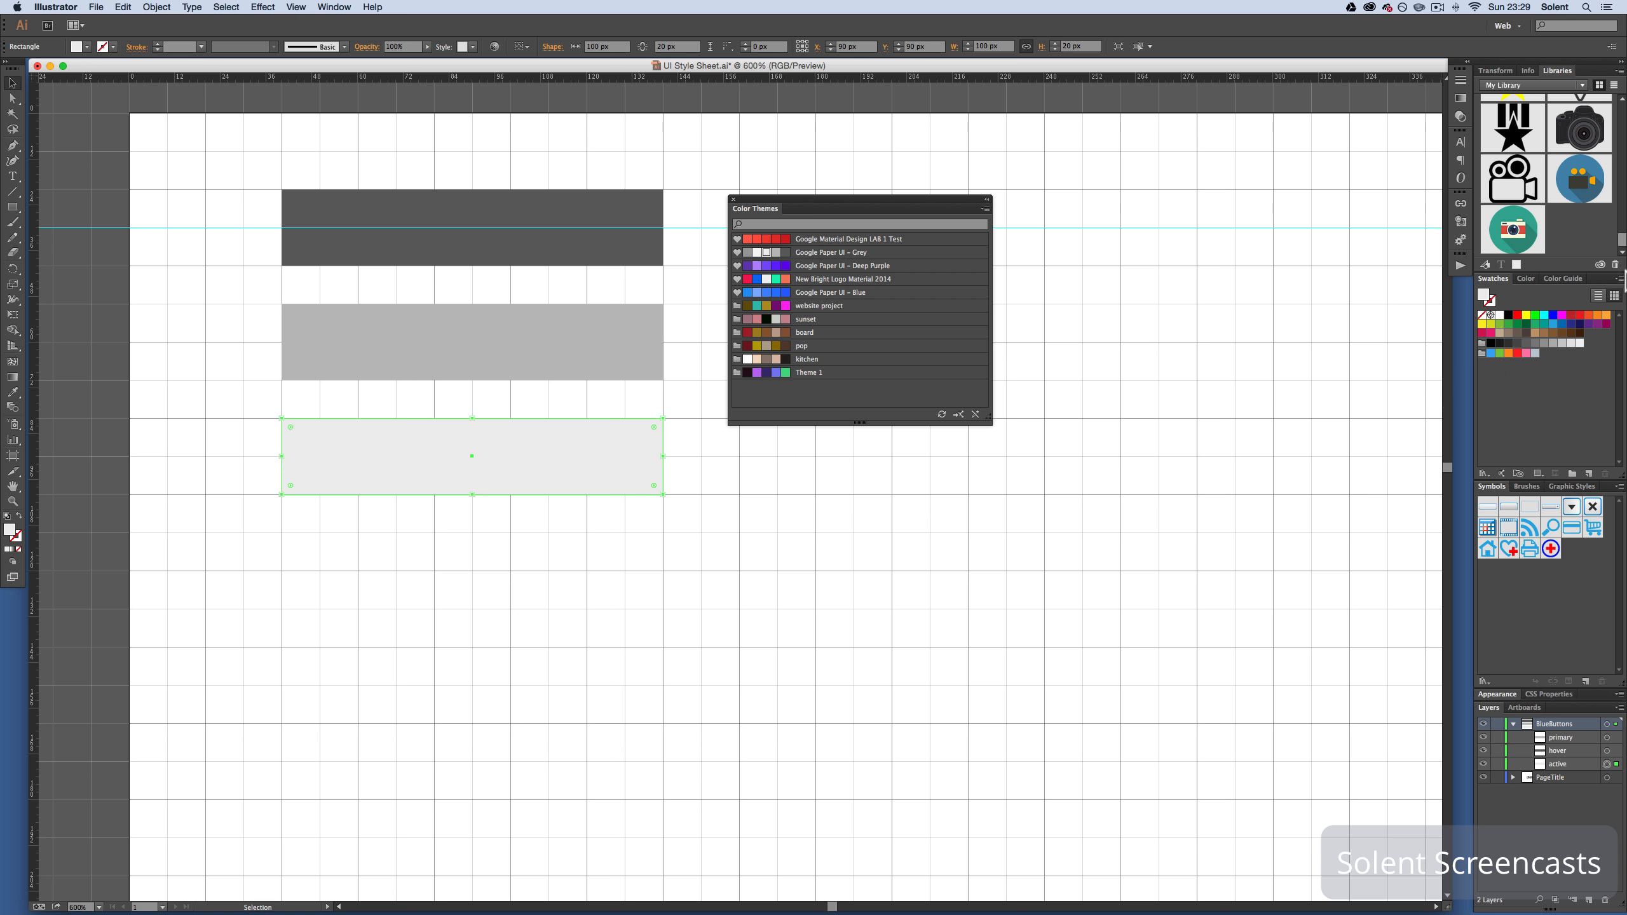
- Open the New Bright Logo Material 2014 swatch library and add its color group to the document's swatches
left_click(1619, 278)
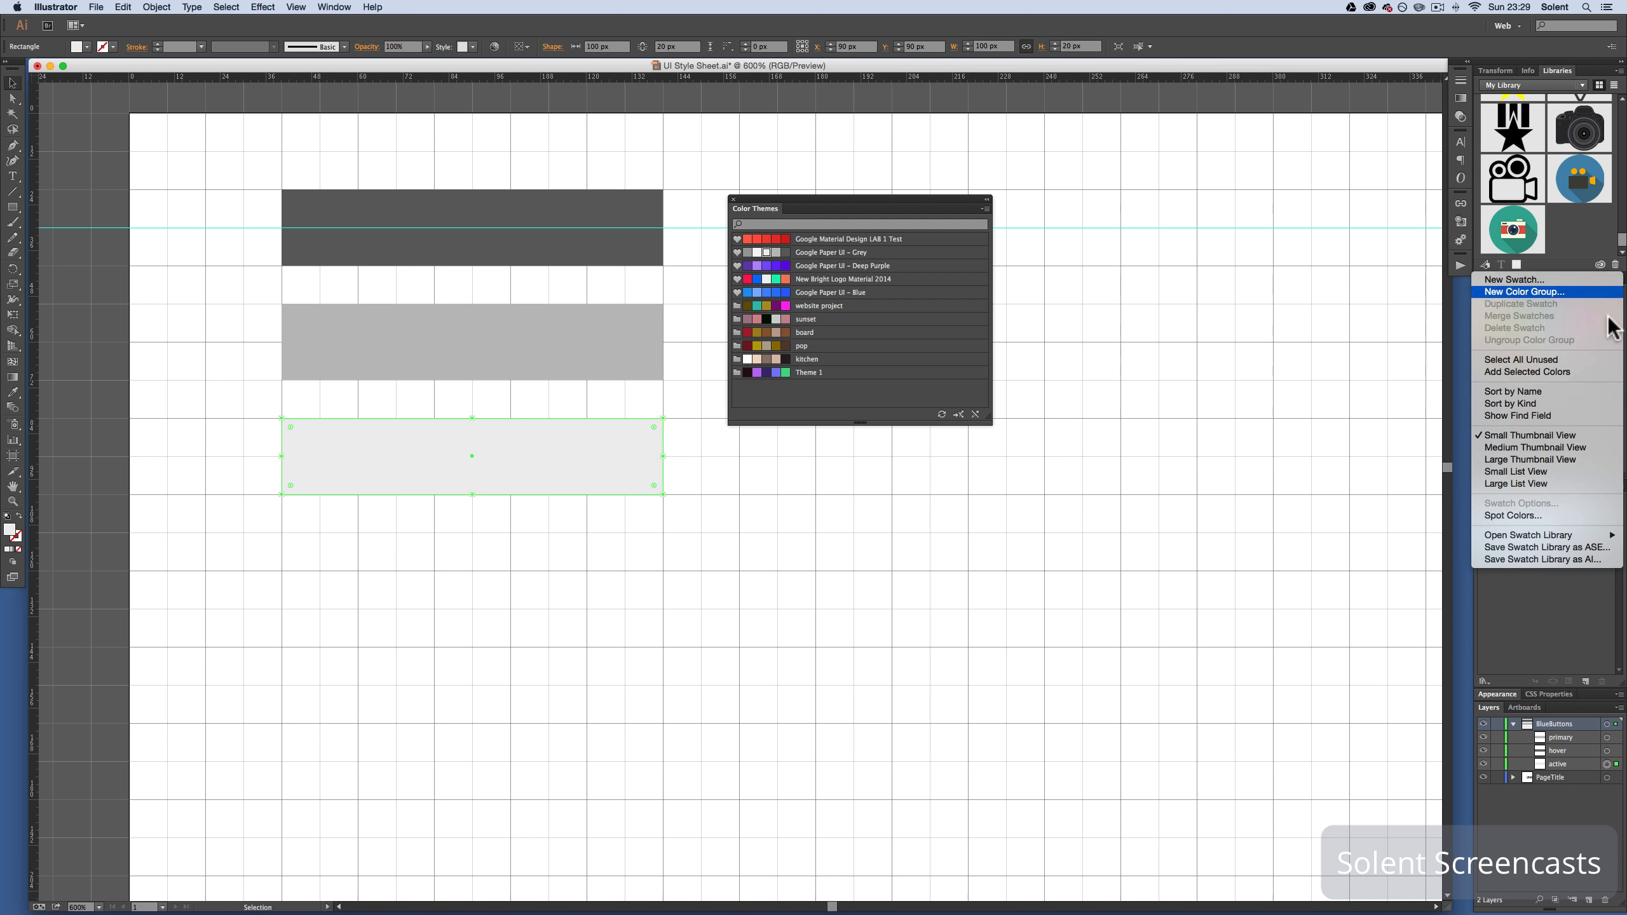
mouse_move(1561, 537)
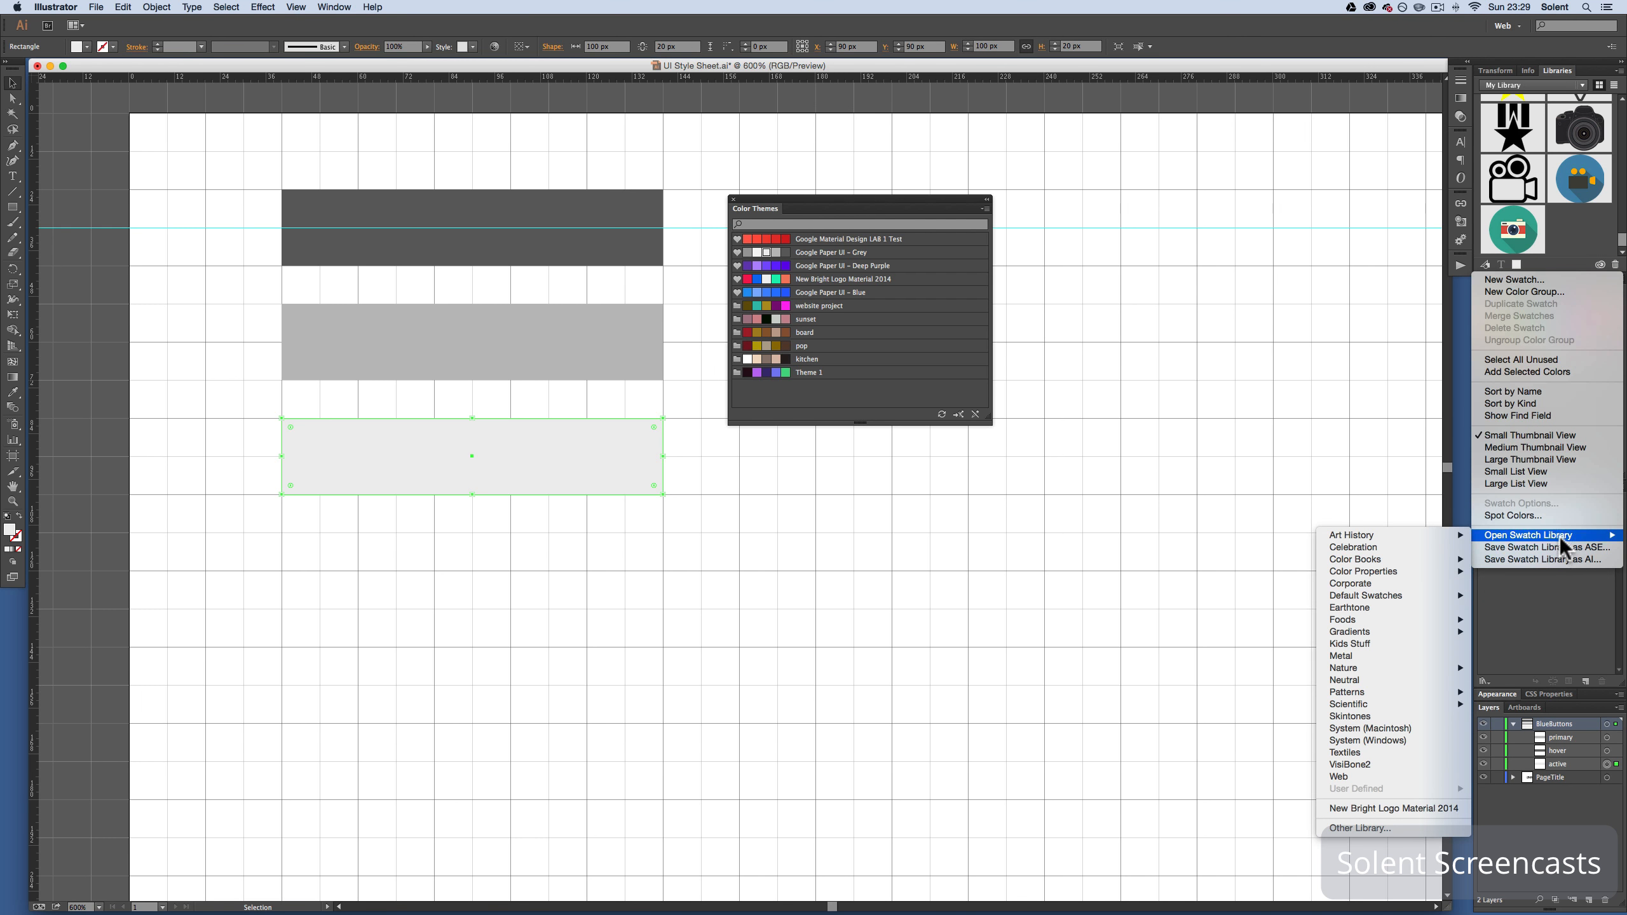
left_click(1375, 808)
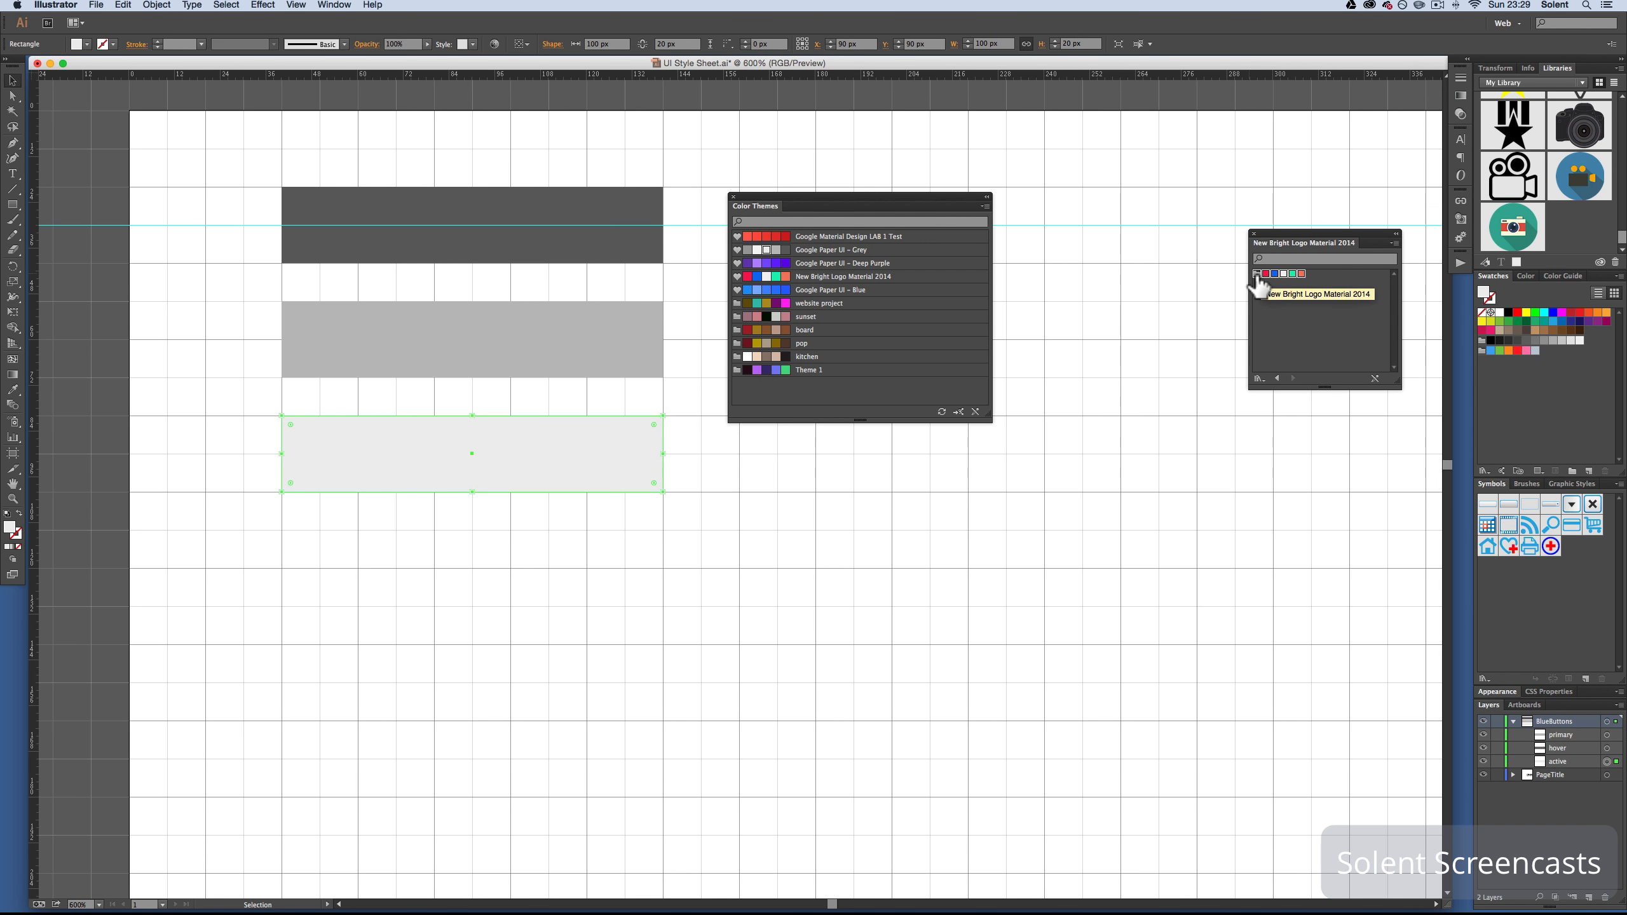
left_click_drag(1256, 277, 1497, 367)
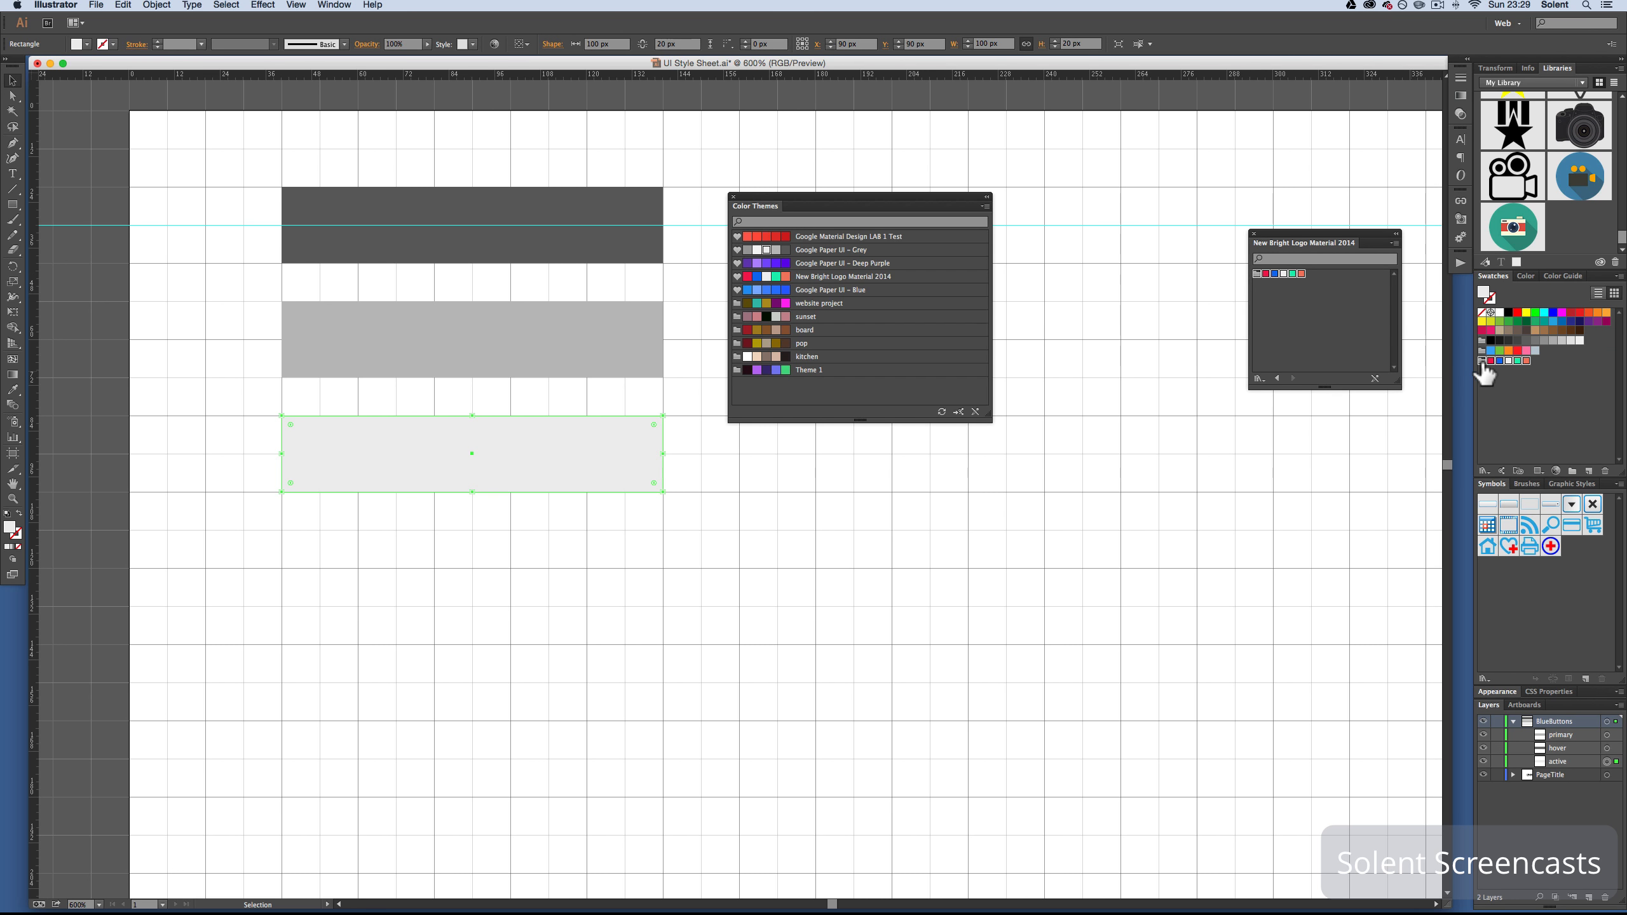
left_click(1482, 364)
left_click(1516, 397)
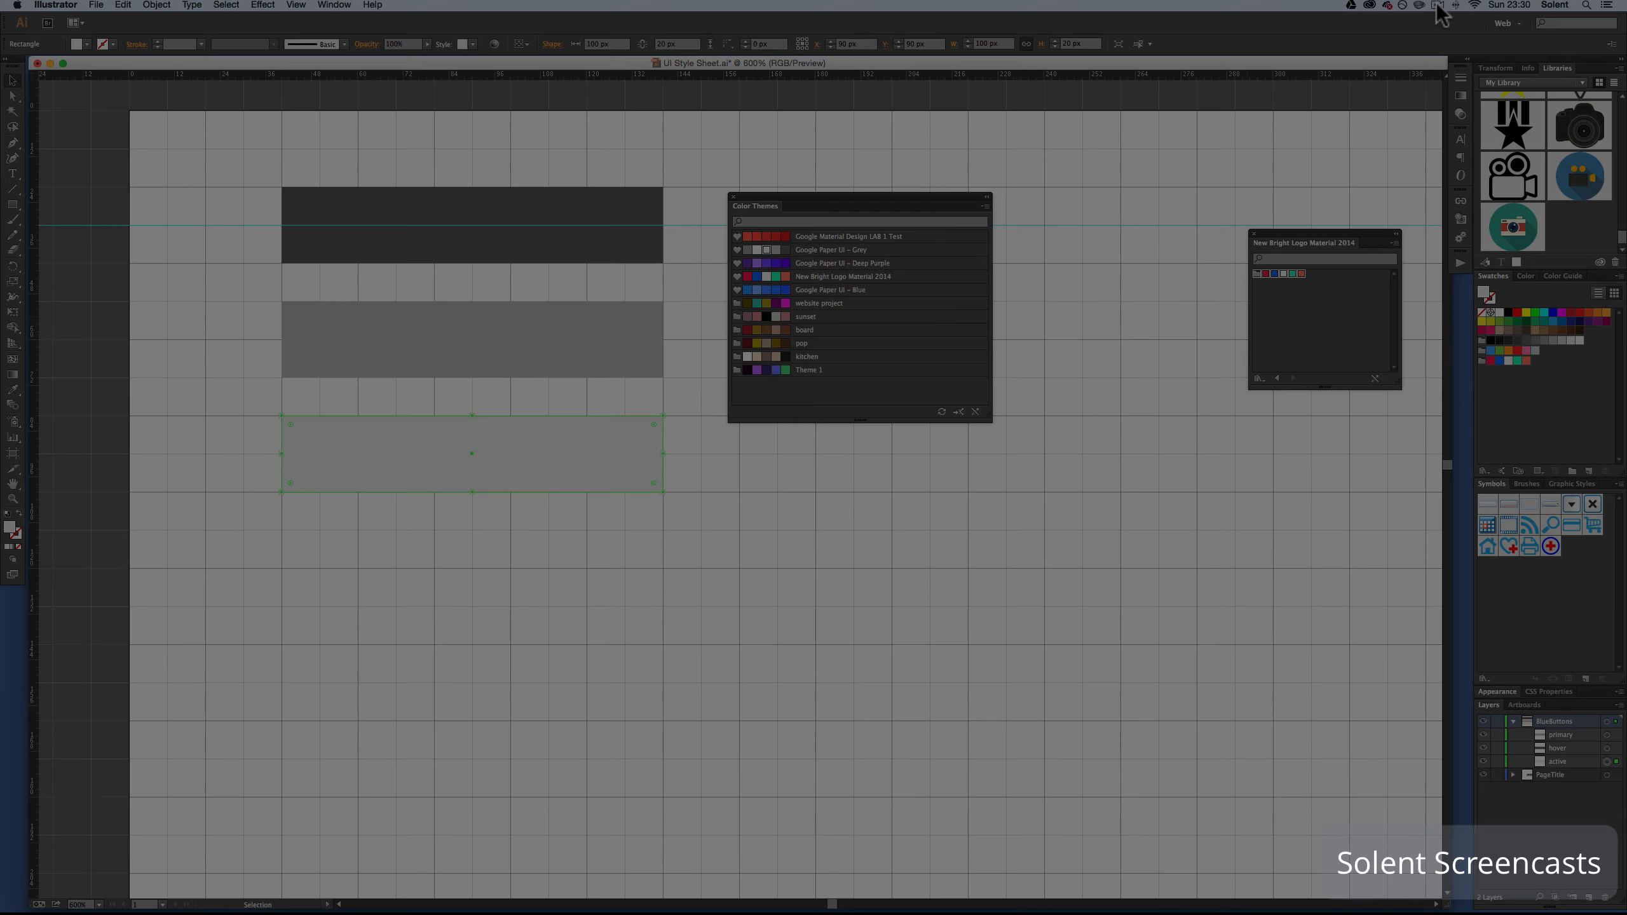
left_click(1437, 6)
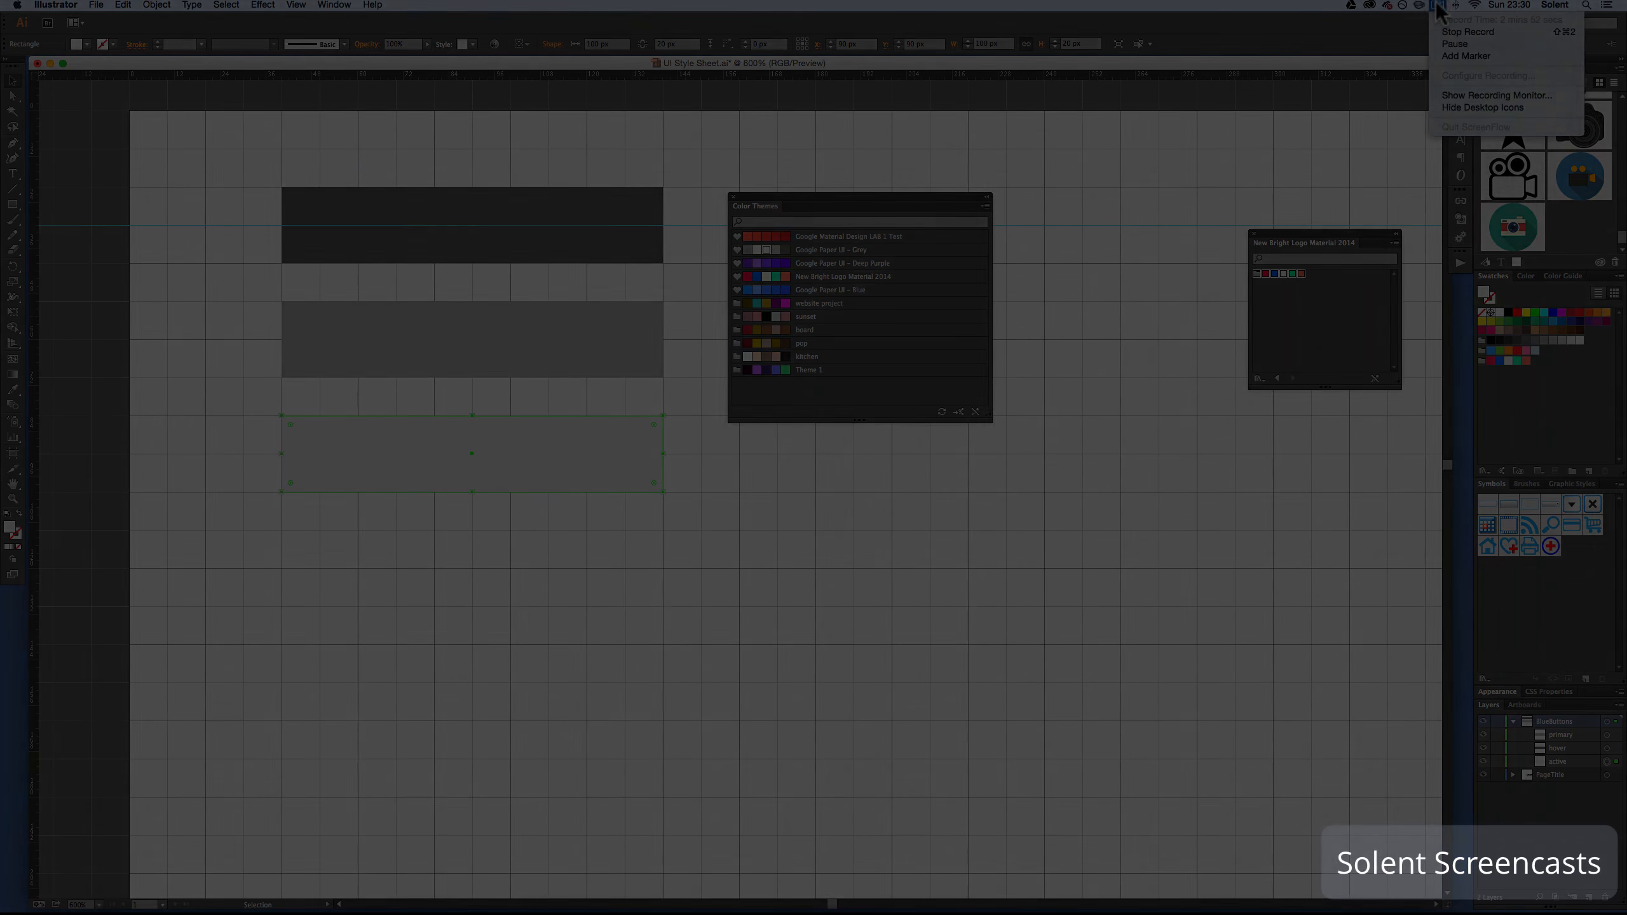